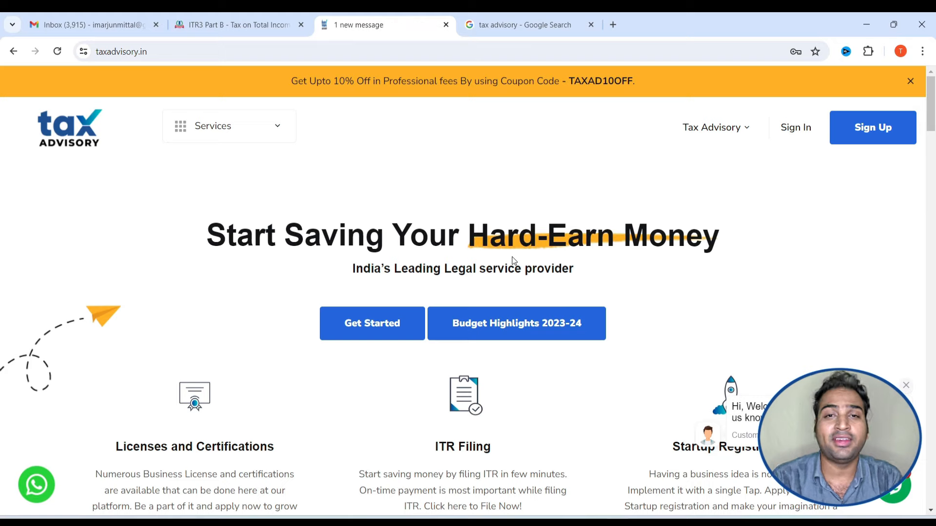
Scroll the tax advisory listing from its 4.8-star, 224-review summary into the customer reviews
scroll(513, 261, "down", 10)
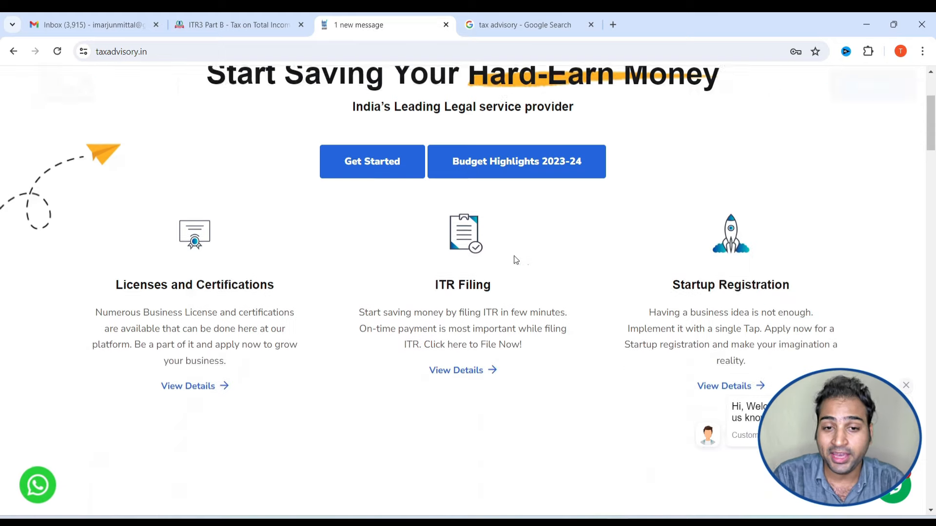
left_click(515, 20)
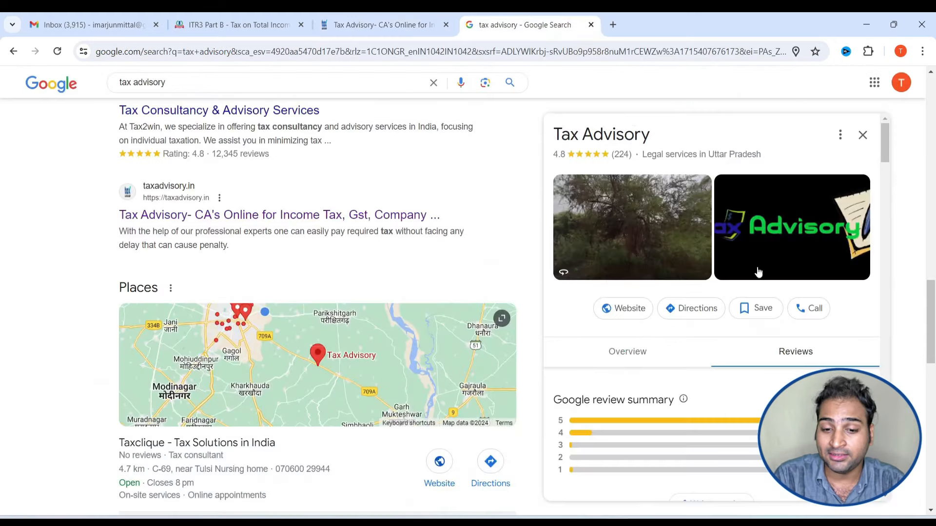
scroll(760, 273, "down", 6)
scroll(751, 319, "up", 4)
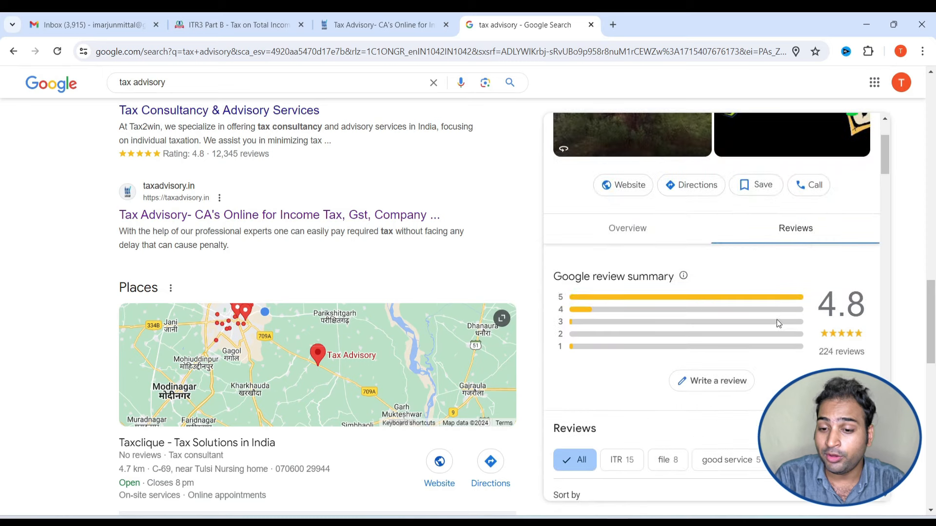
left_click_drag(860, 352, 814, 350)
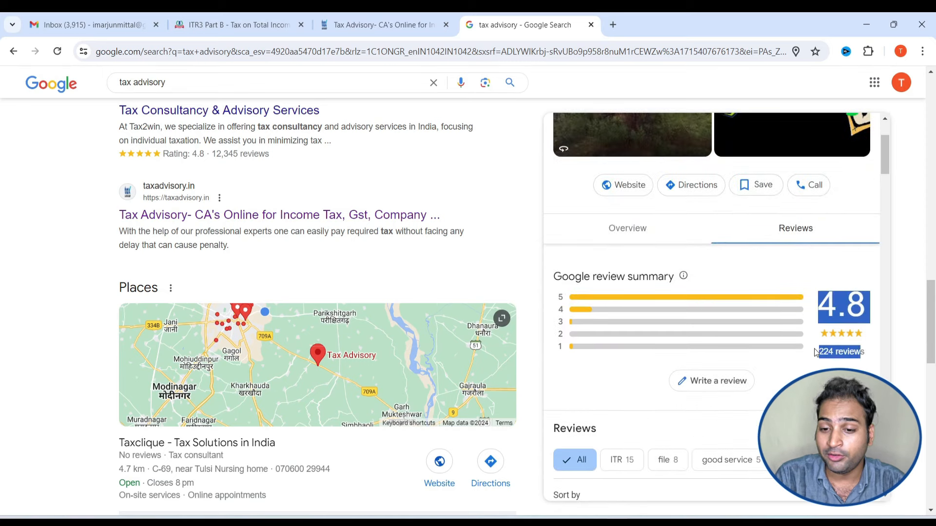
left_click(830, 251)
scroll(604, 296, "down", 5)
left_click_drag(561, 287, 802, 311)
scroll(737, 313, "down", 2)
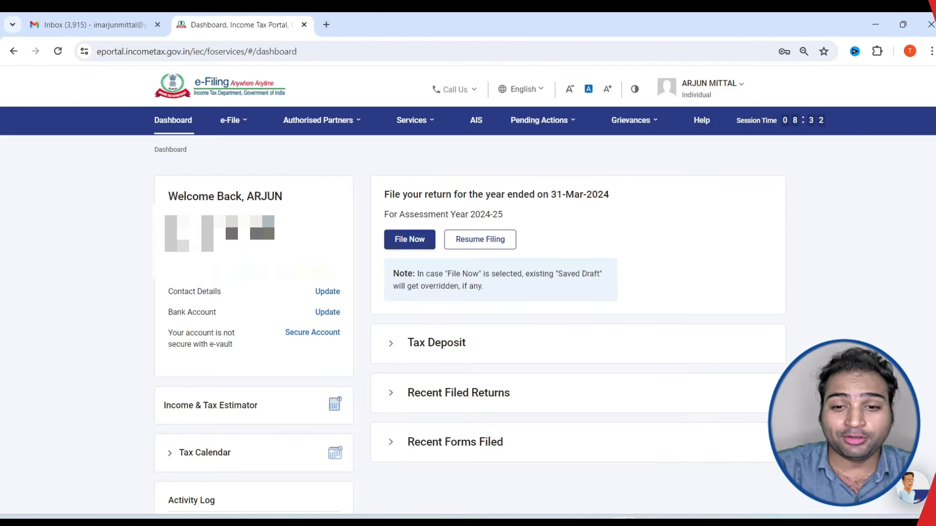
Go to e-File > Income Tax Returns > File Income Tax Return from the dashboard
left_click(665, 128)
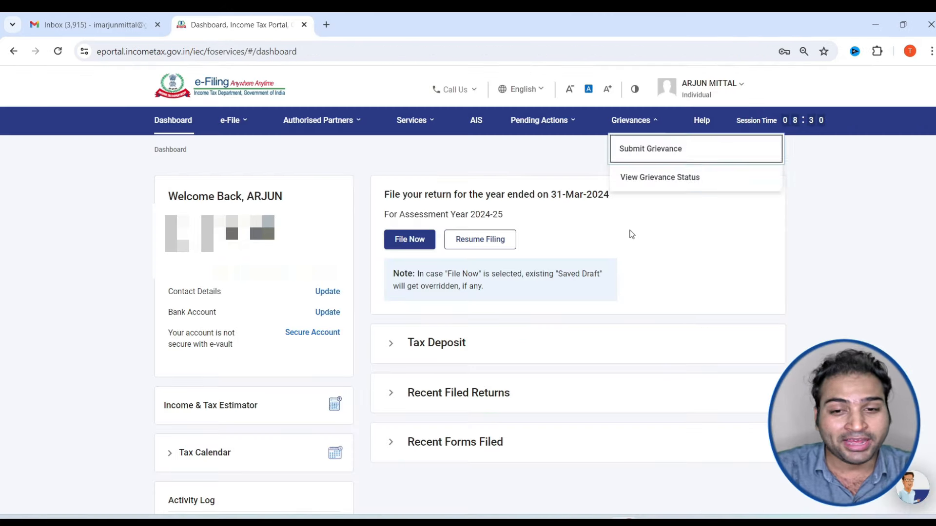
key("alt+Tab")
key("alt+Tab")
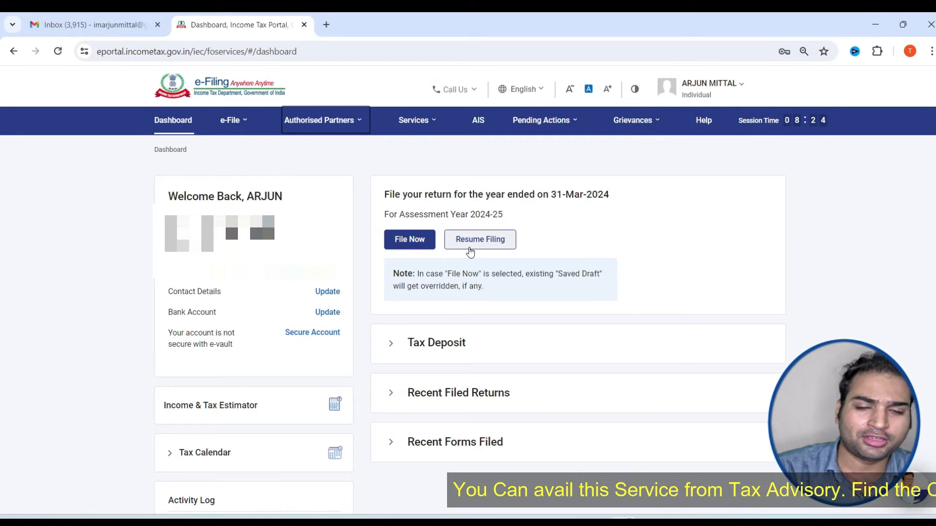
mouse_move(234, 130)
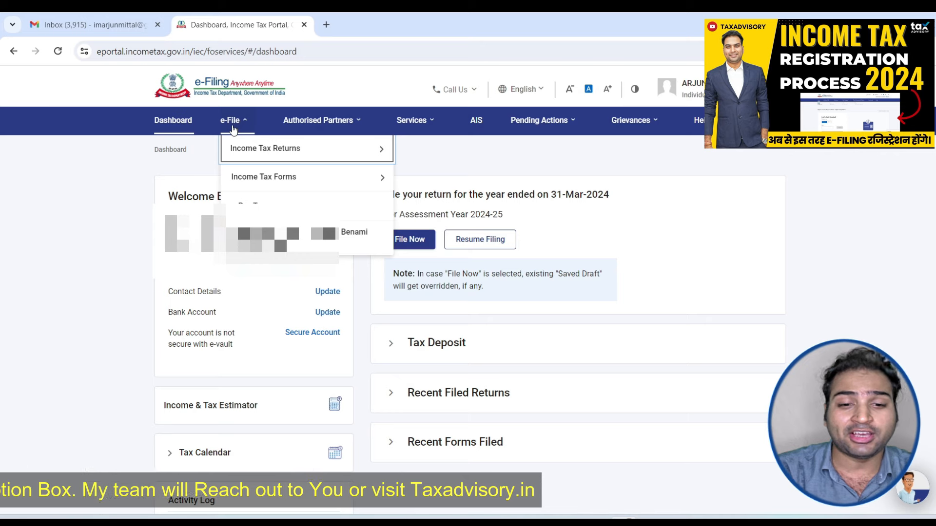
mouse_move(288, 154)
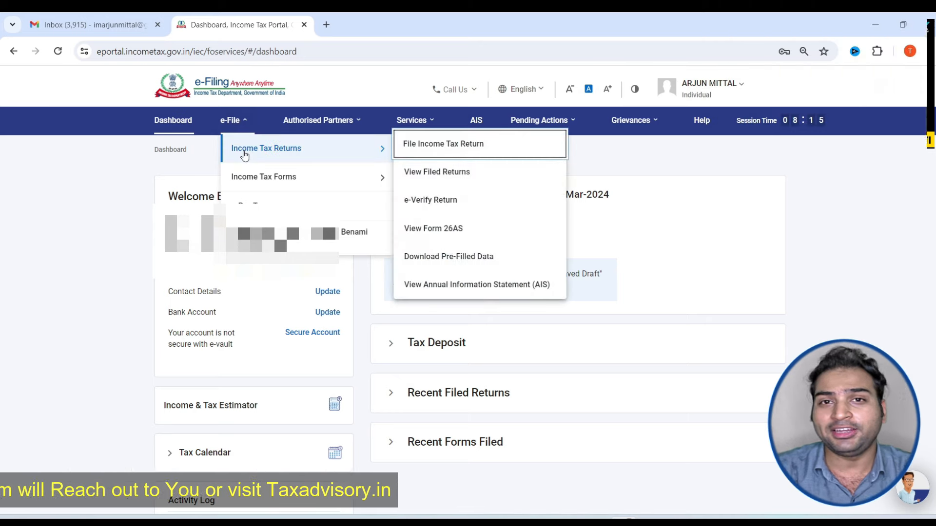
left_click(419, 146)
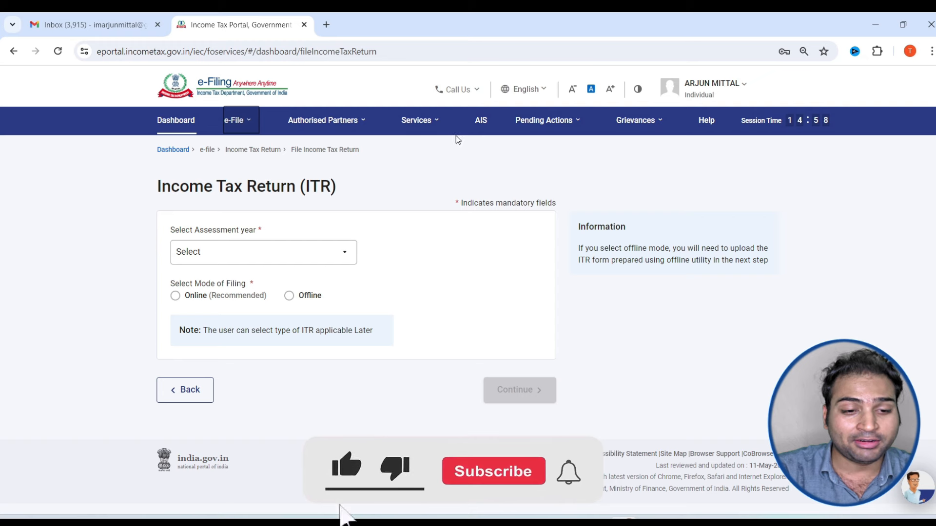
Choose assessment year 2024-25 with Online filing mode and continue
left_click(272, 252)
left_click(236, 313)
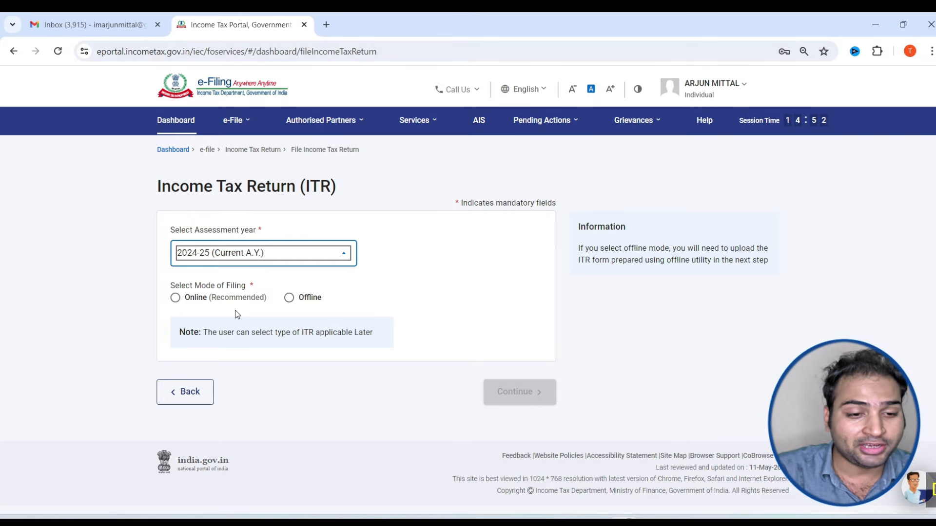
left_click(174, 303)
left_click(175, 295)
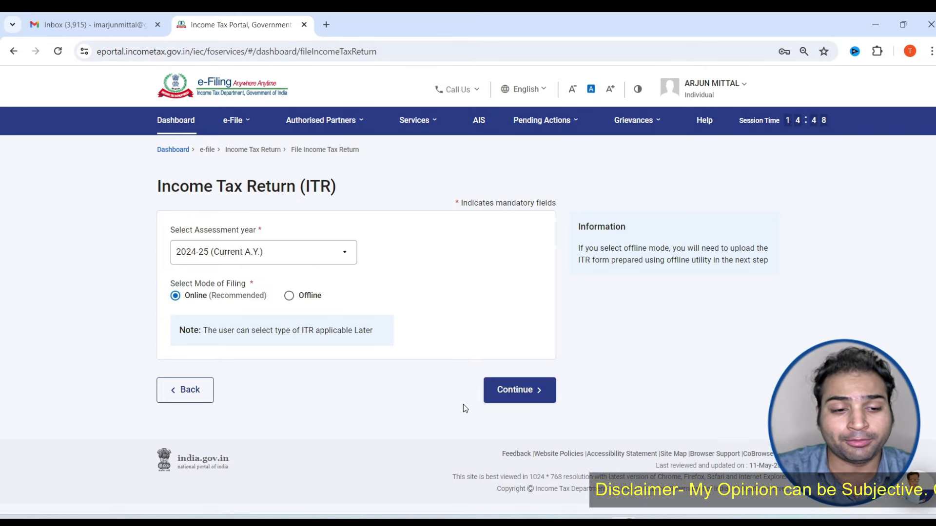
left_click(508, 405)
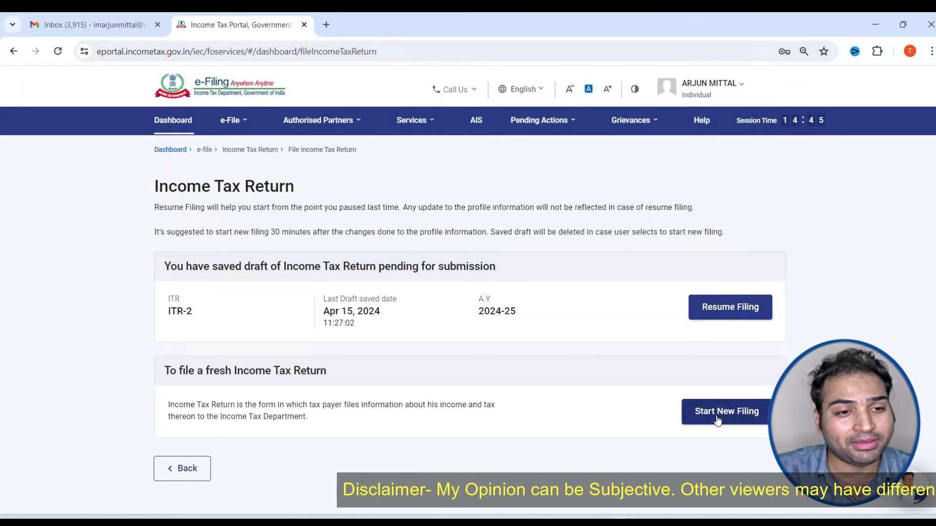
Start a new filing as an Individual and select the ITR-3 form
left_click(716, 420)
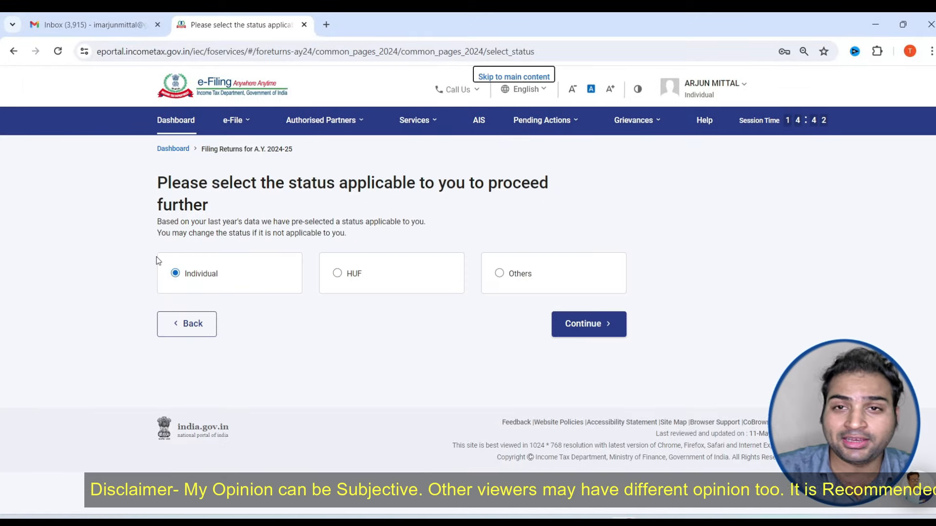
left_click(589, 323)
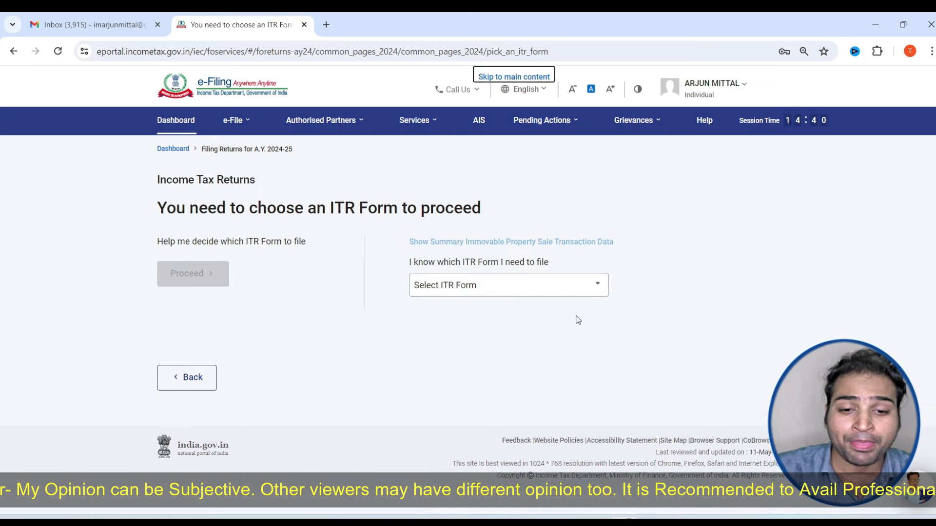
left_click(508, 294)
scroll(522, 326, "down", 1)
scroll(494, 332, "up", 1)
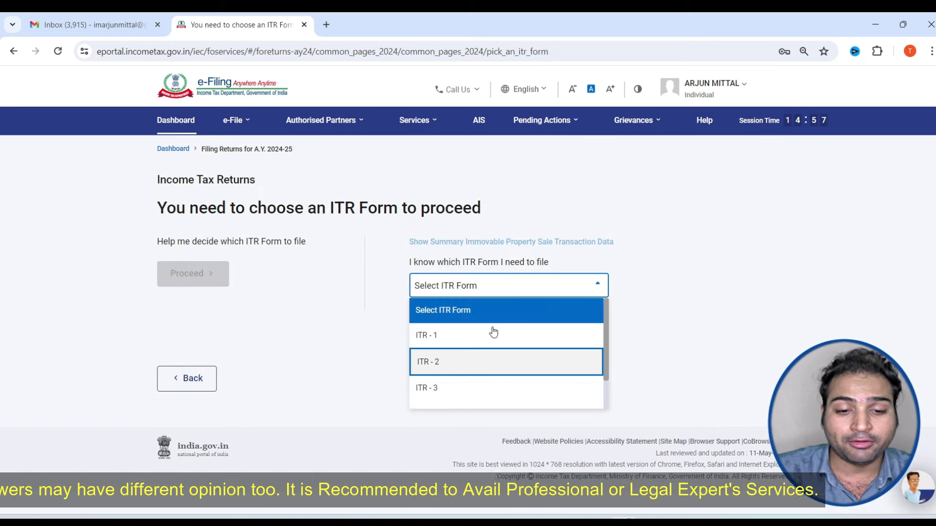
scroll(494, 332, "down", 1)
left_click(456, 355)
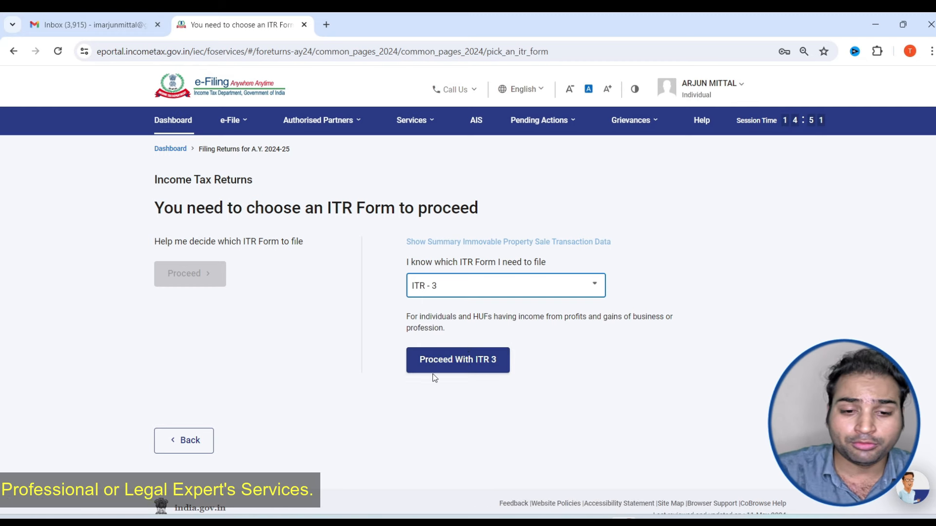
Proceed with ITR-3, start the return, and give Others as the filing reason
left_click(448, 364)
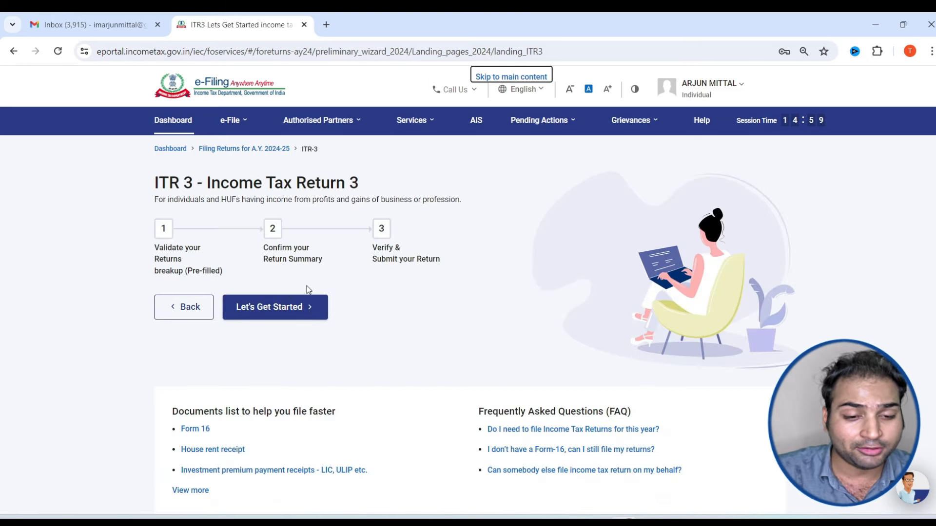
scroll(308, 289, "down", 4)
scroll(294, 297, "up", 4)
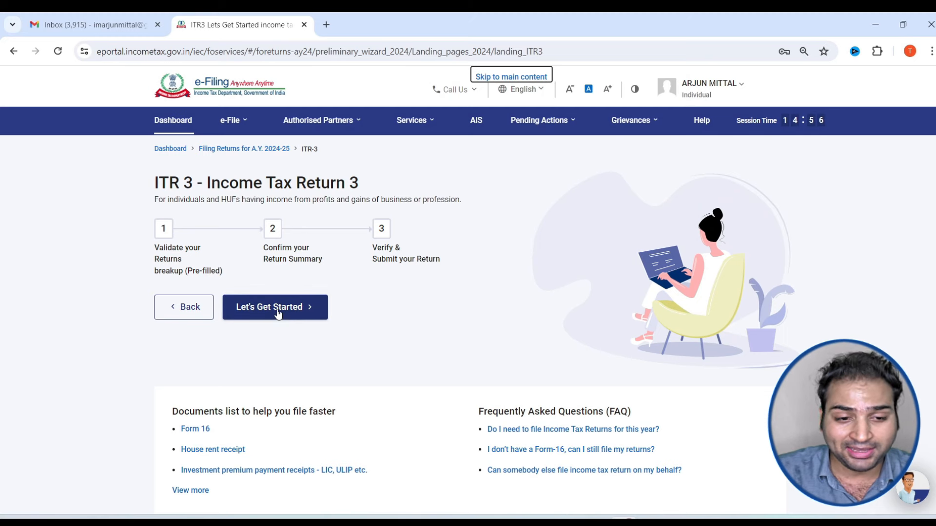
left_click(278, 311)
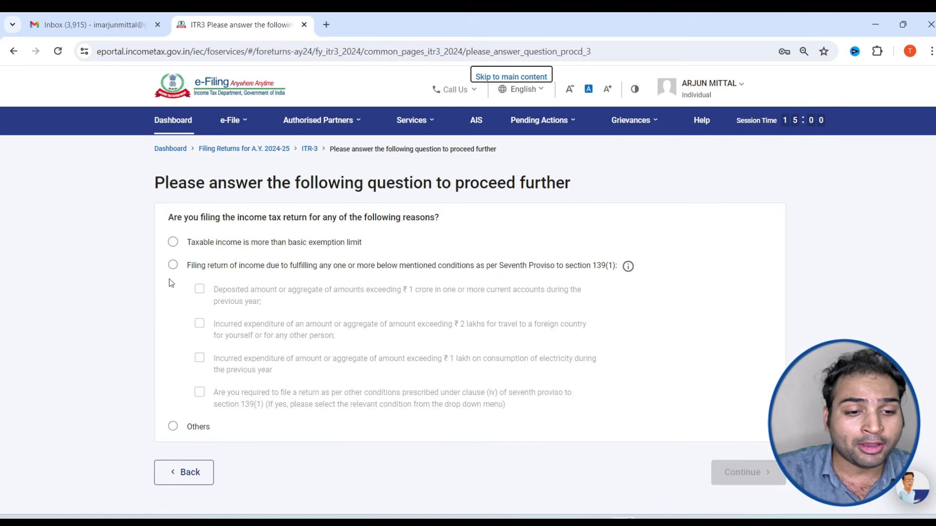
left_click_drag(197, 218, 226, 219)
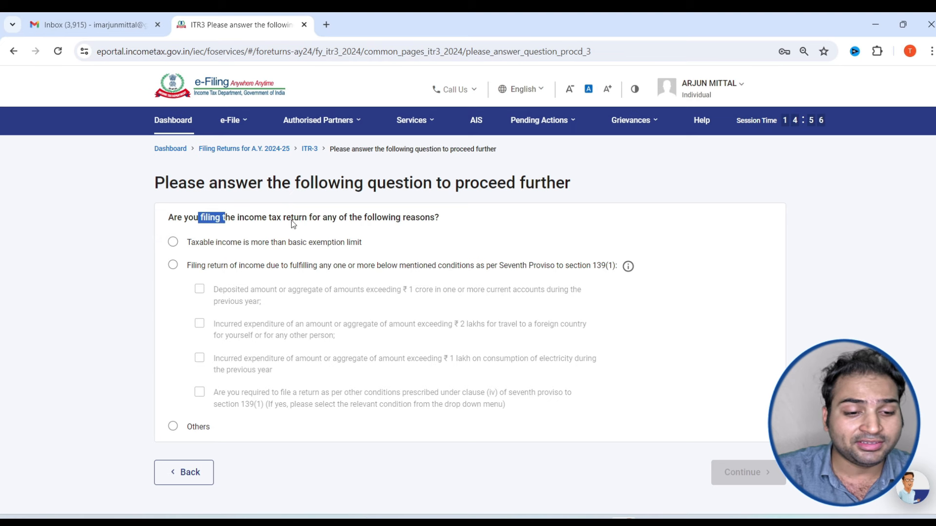
left_click(174, 429)
left_click(742, 473)
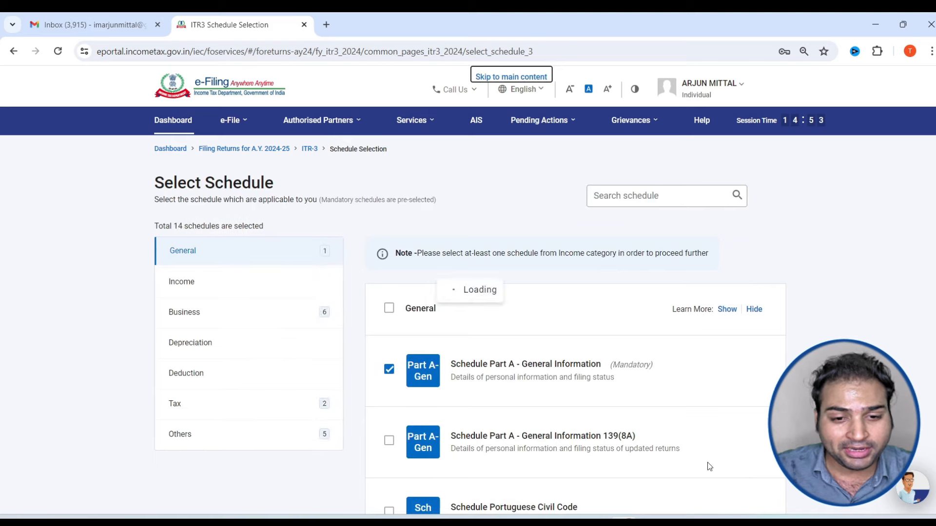
Add Schedule House Property and Schedule 112A from the Income category
scroll(536, 362, "down", 1)
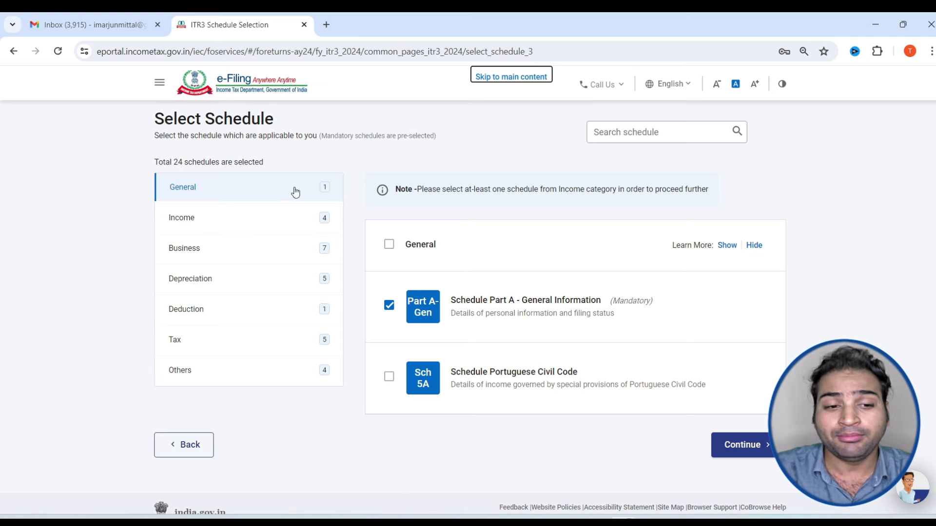
left_click(193, 216)
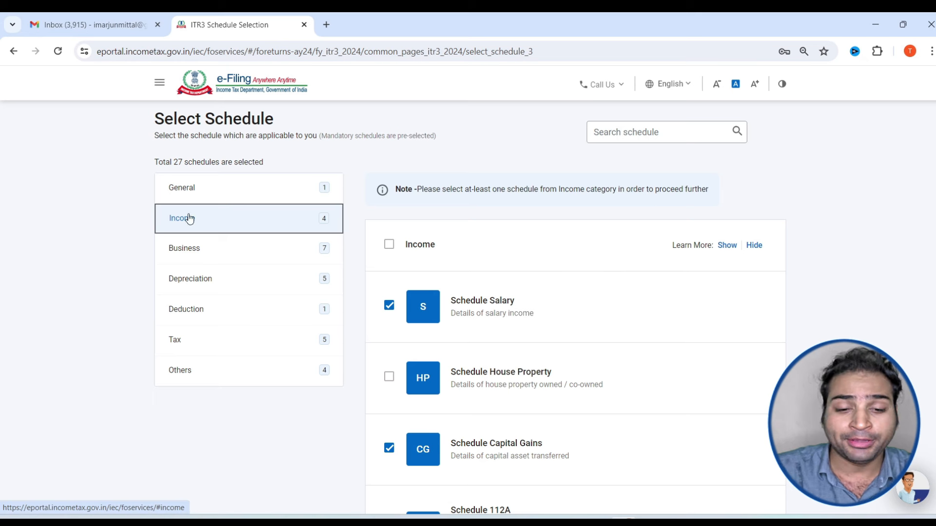
scroll(466, 234, "down", 3)
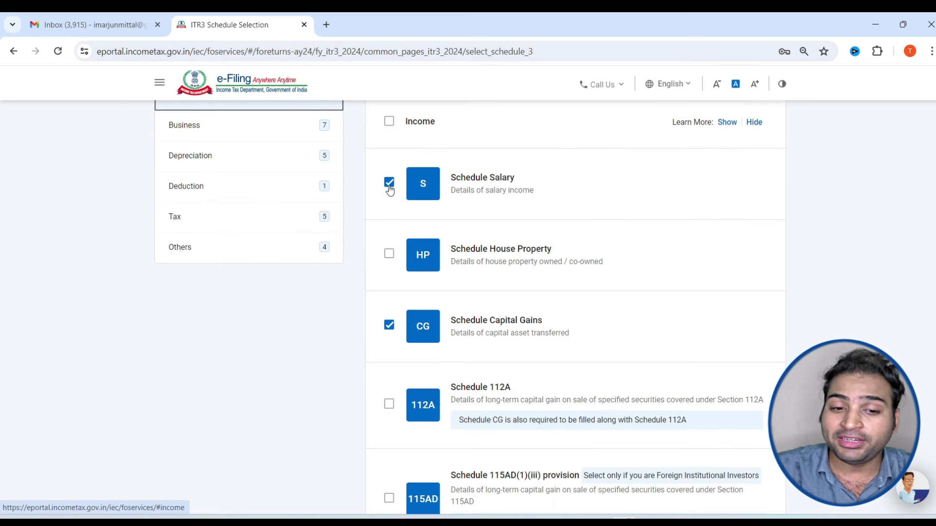
left_click(389, 255)
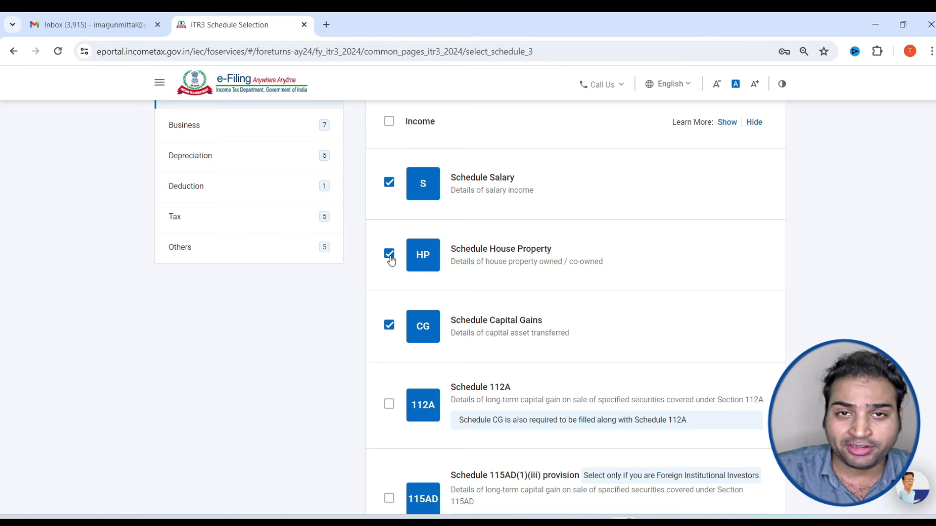
scroll(432, 172, "down", 1)
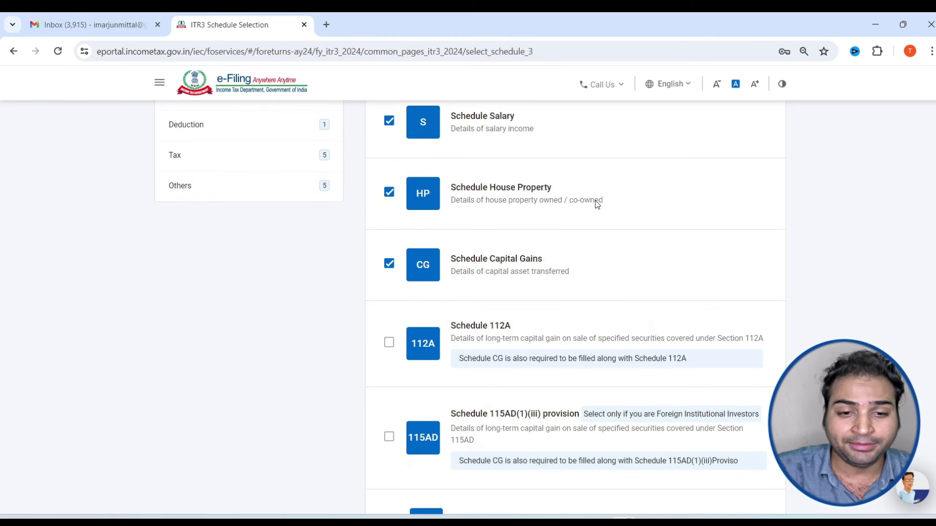
scroll(320, 340, "down", 2)
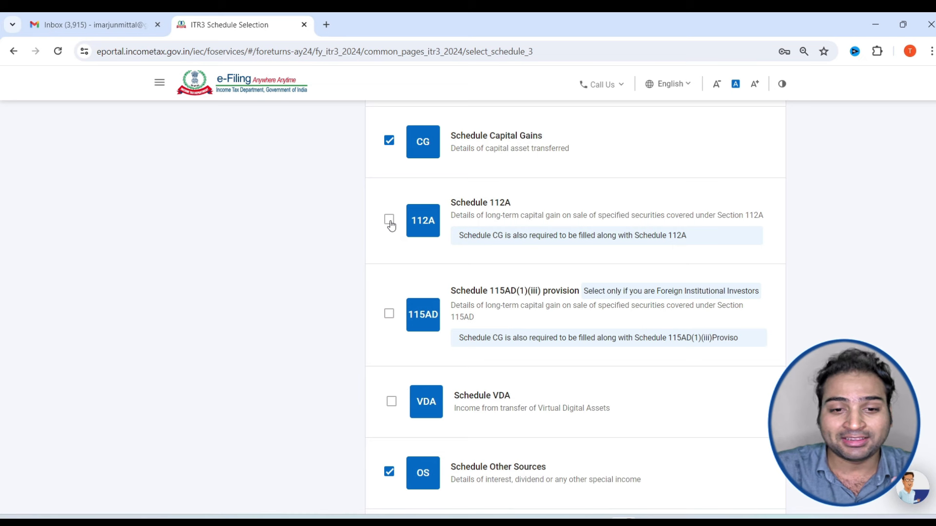
scroll(391, 225, "up", 1)
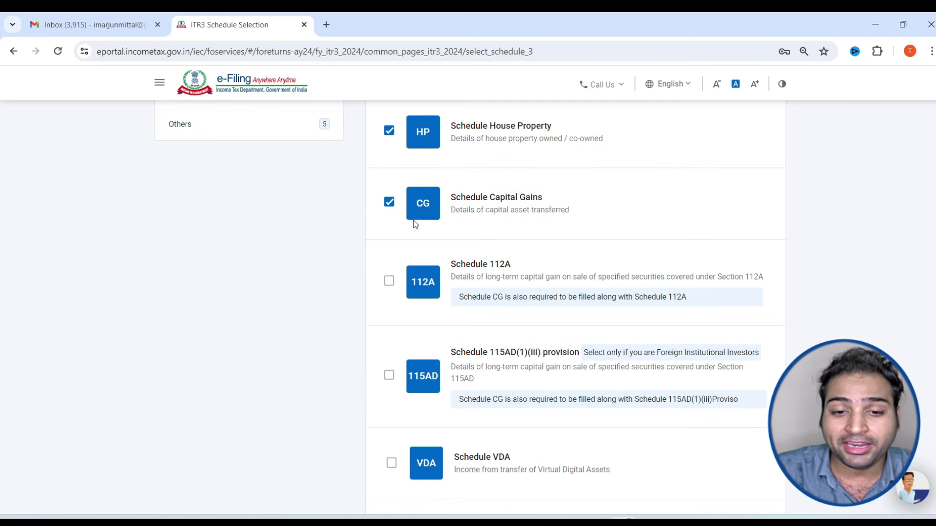
left_click_drag(553, 193, 483, 198)
left_click(389, 281)
scroll(453, 221, "down", 3)
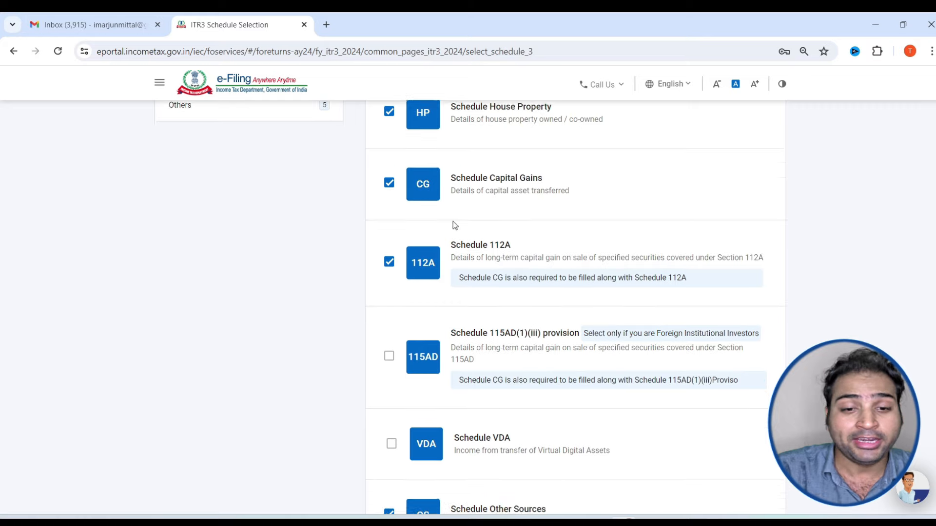
scroll(470, 222, "down", 2)
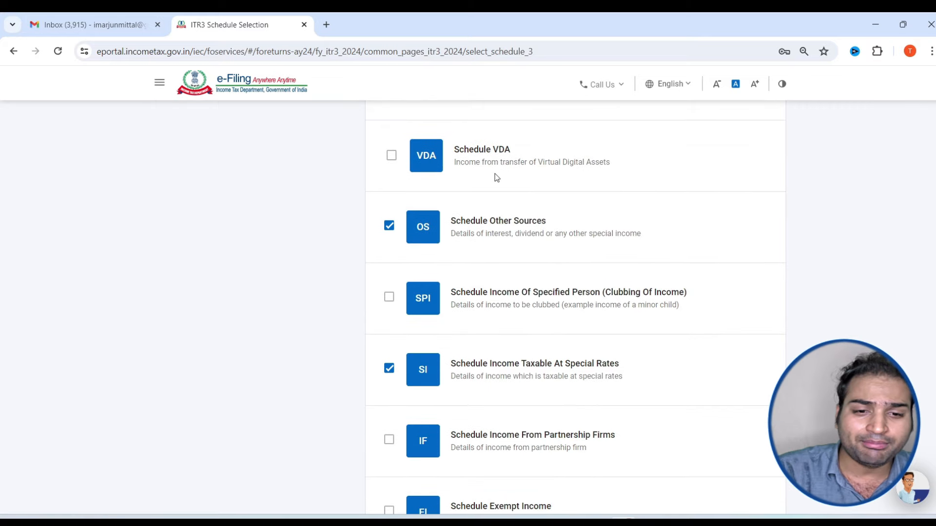
Add Schedule VDA, review the Business schedules, and continue with 31 schedules selected
left_click(389, 157)
scroll(463, 268, "down", 2)
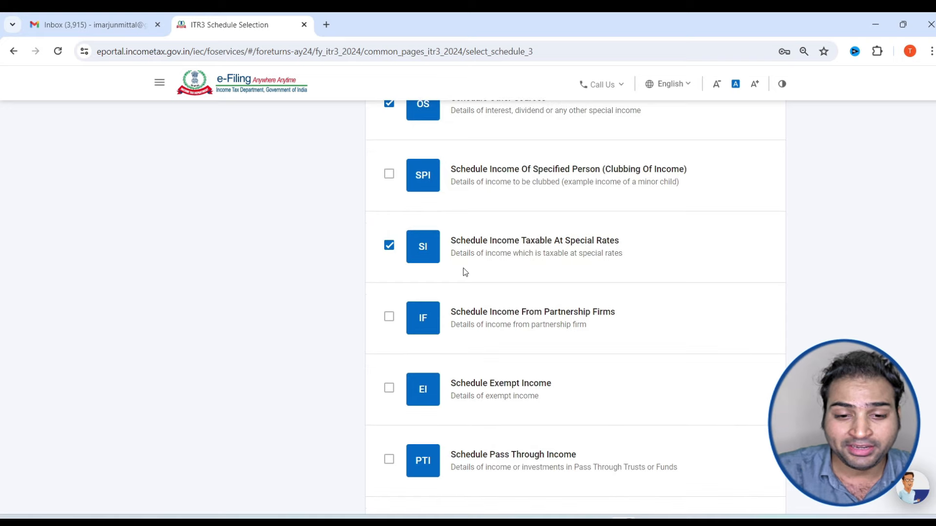
scroll(464, 273, "down", 5)
scroll(465, 272, "up", 6)
scroll(465, 273, "up", 8)
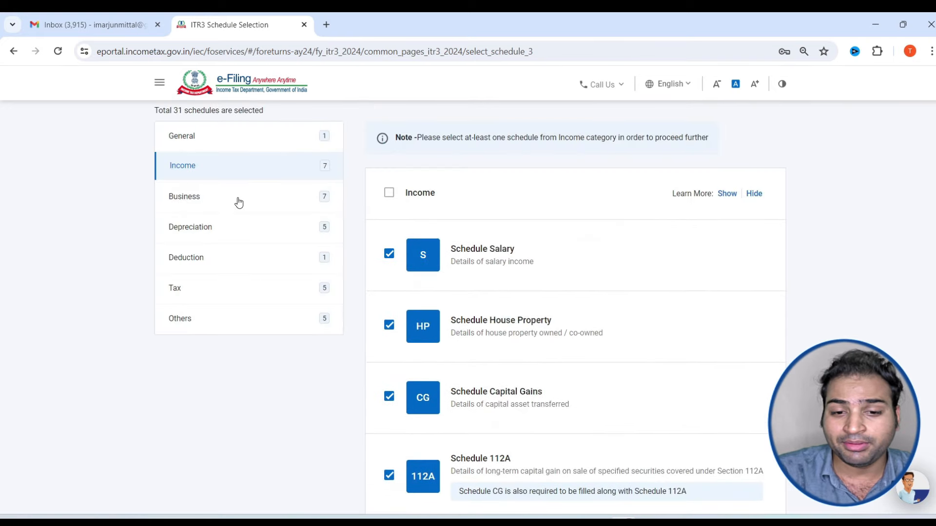
left_click(238, 202)
scroll(513, 251, "down", 5)
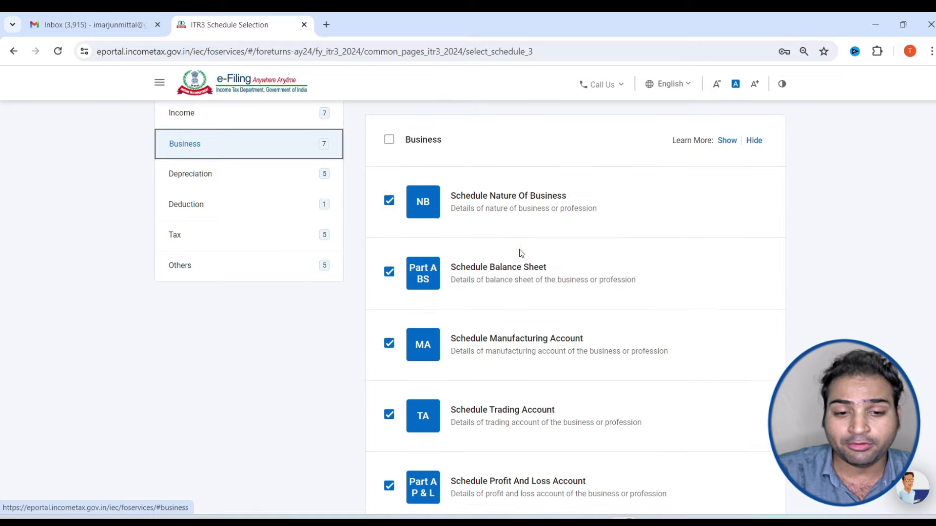
scroll(502, 254, "down", 7)
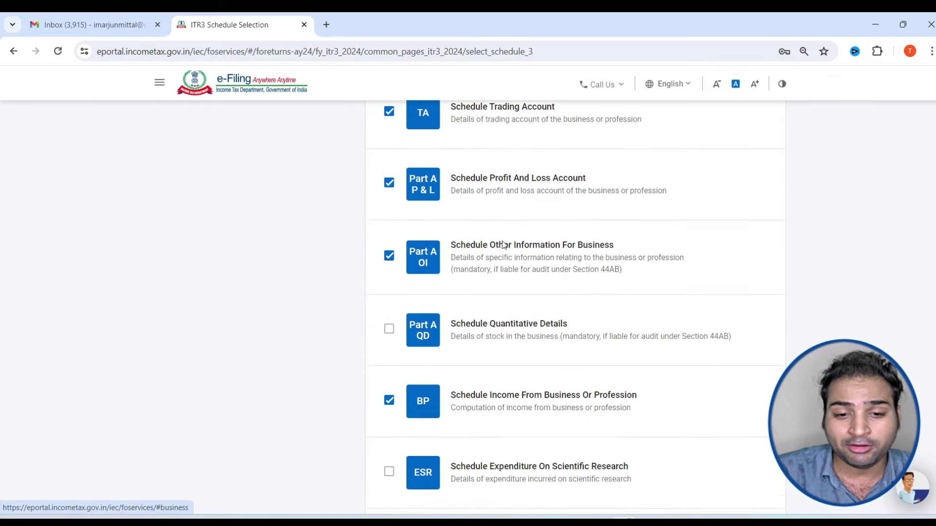
scroll(502, 244, "up", 4)
scroll(477, 272, "down", 6)
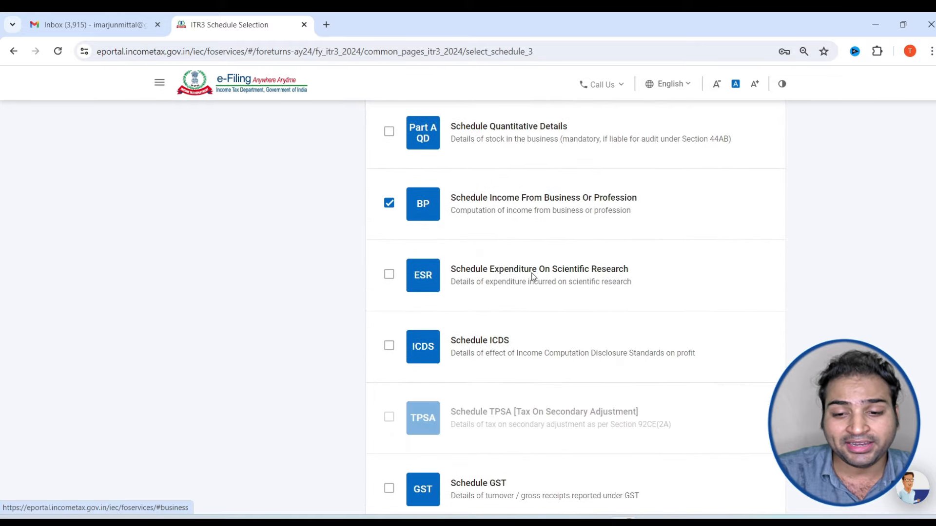
left_click(725, 412)
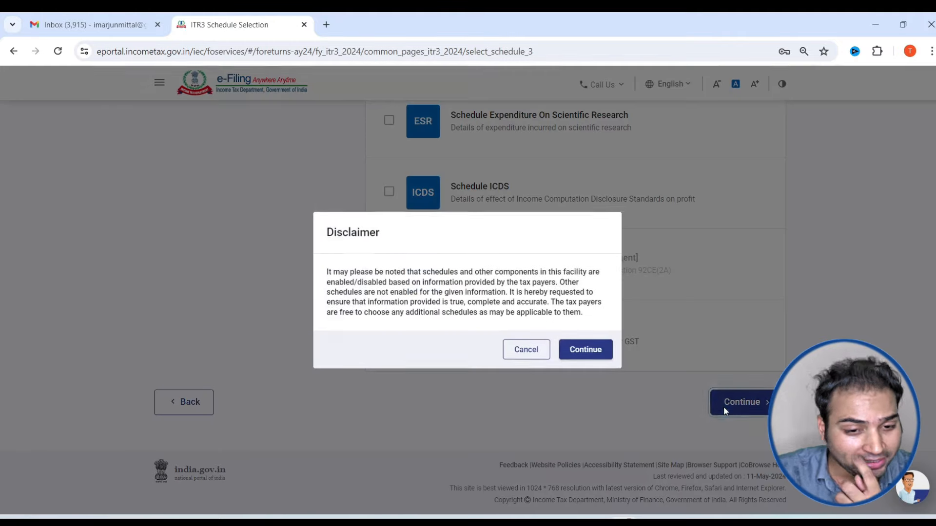
Accept the disclaimer, skip the questions, dismiss the pre-fill notice, and open Part A – General
left_click(575, 352)
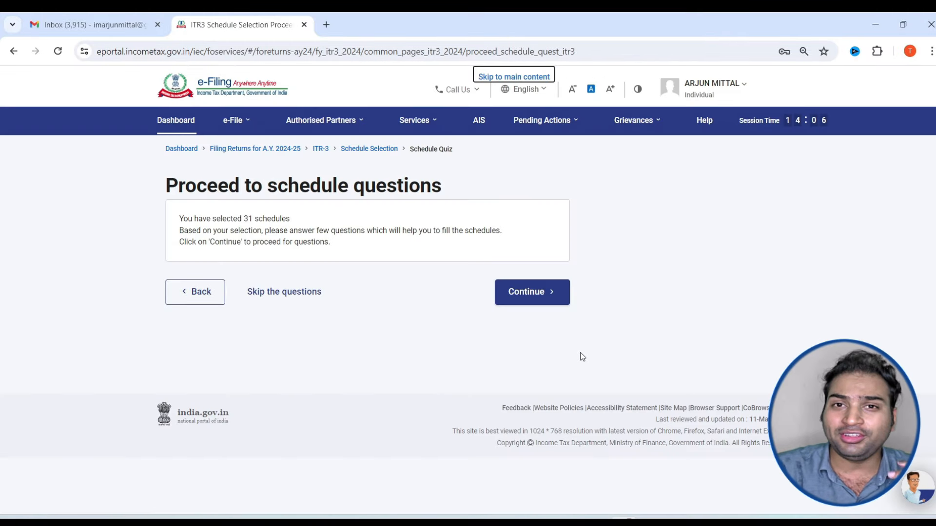
left_click(275, 303)
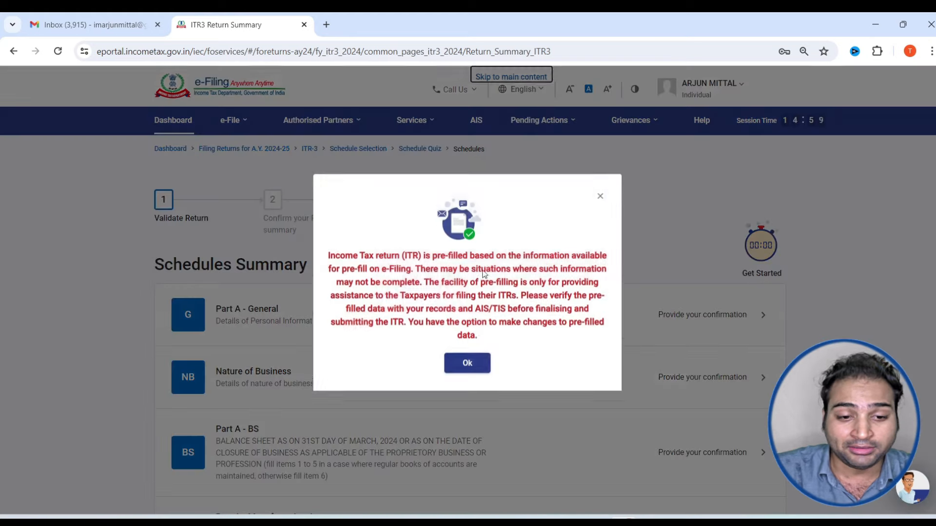
left_click(468, 374)
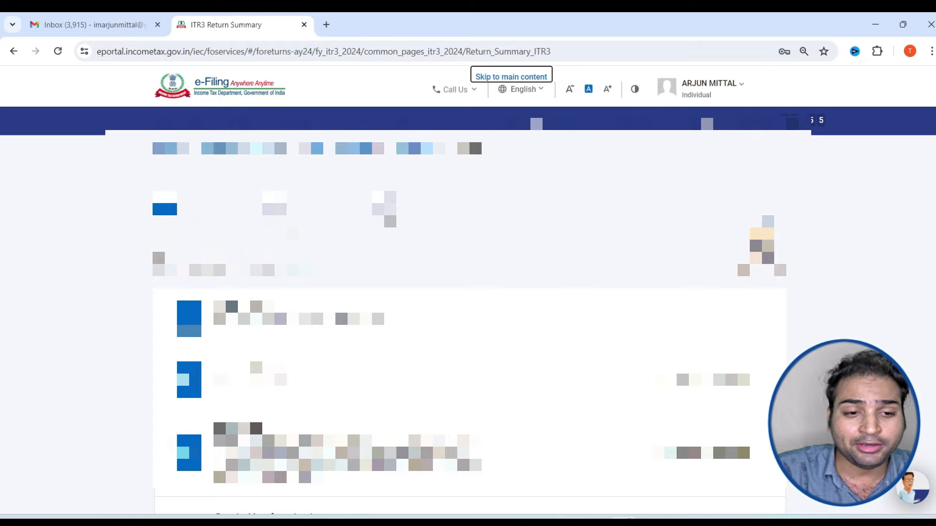
scroll(463, 173, "down", 3)
scroll(463, 173, "up", 1)
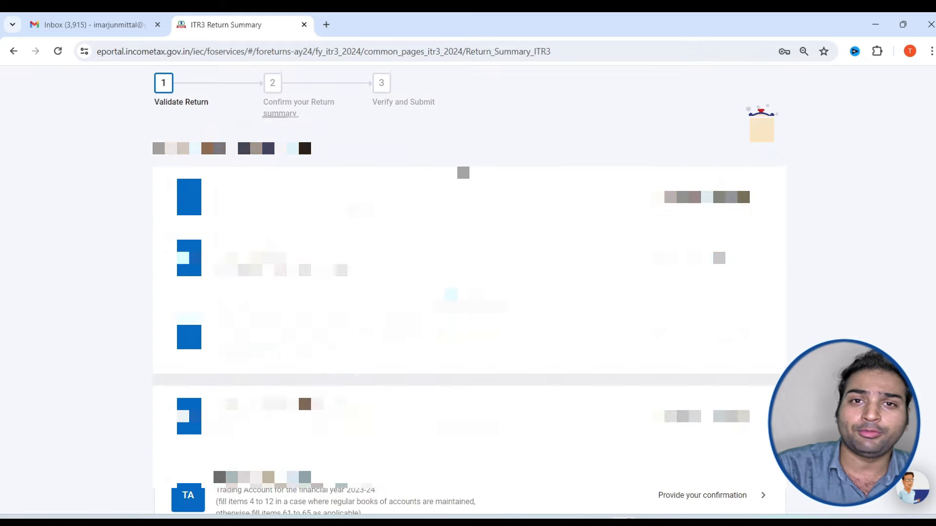
left_click(462, 173)
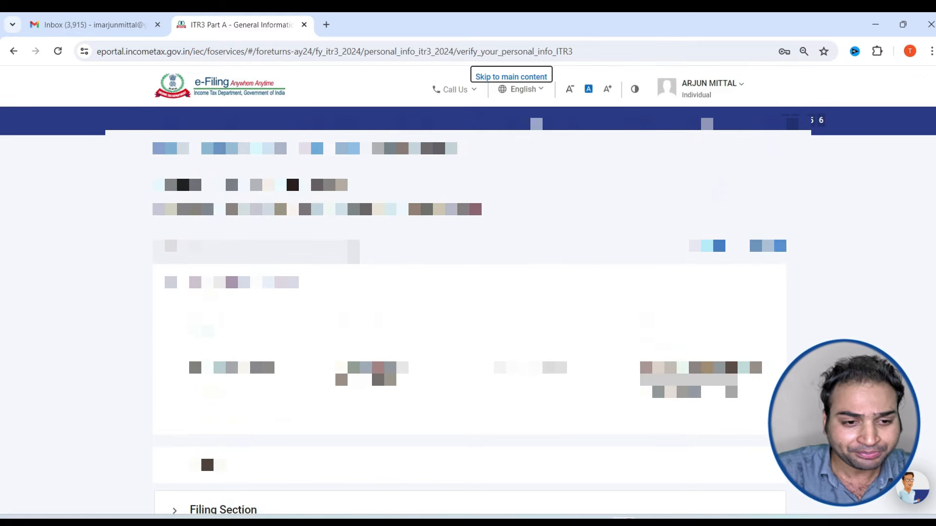
Expand the Filing Section and set the due date to 31st July
scroll(468, 292, "down", 5)
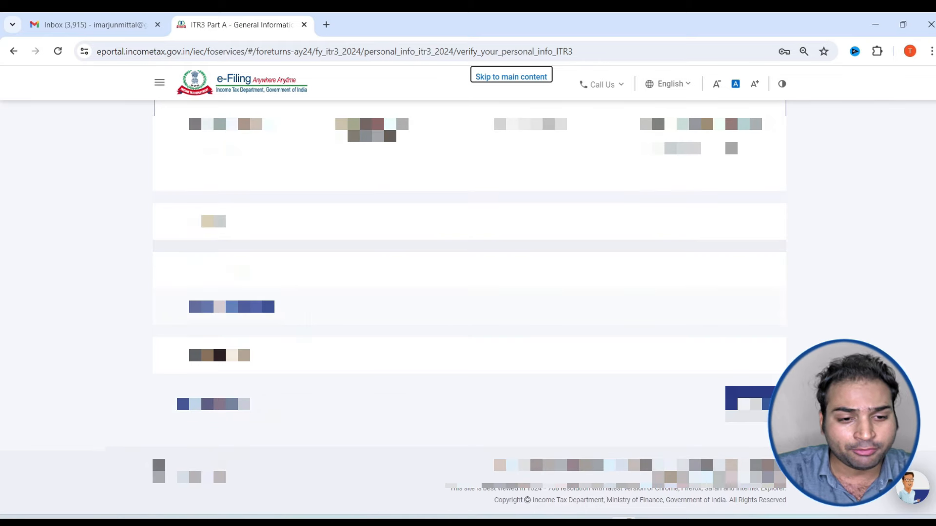
scroll(317, 319, "up", 3)
scroll(468, 292, "down", 5)
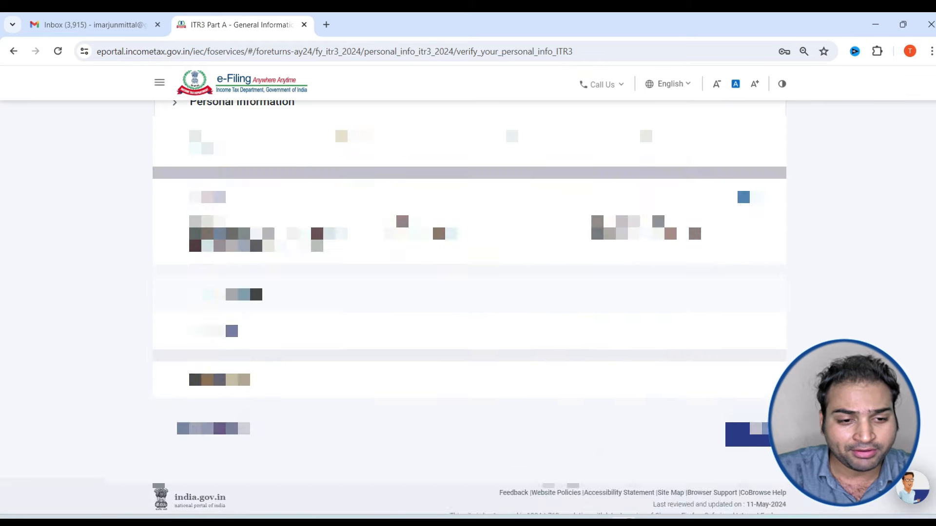
left_click(341, 281)
scroll(343, 275, "down", 4)
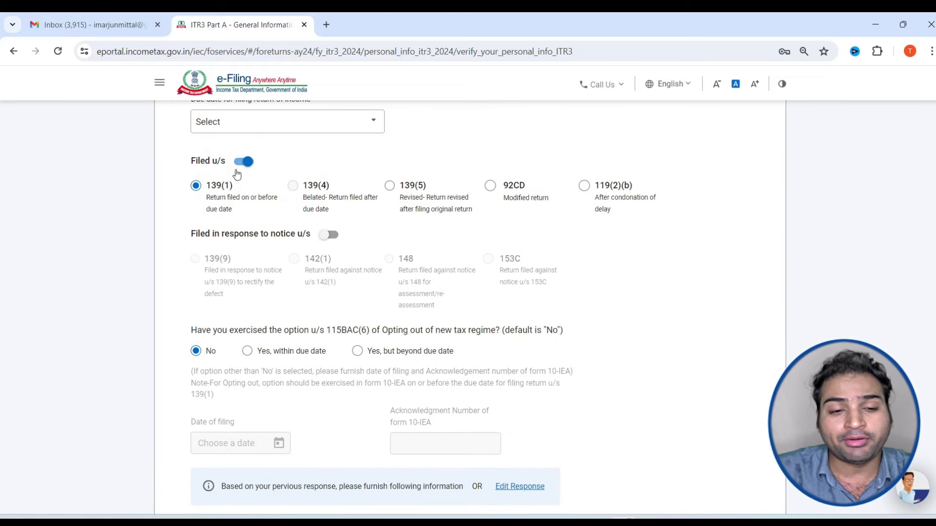
scroll(234, 176, "up", 1)
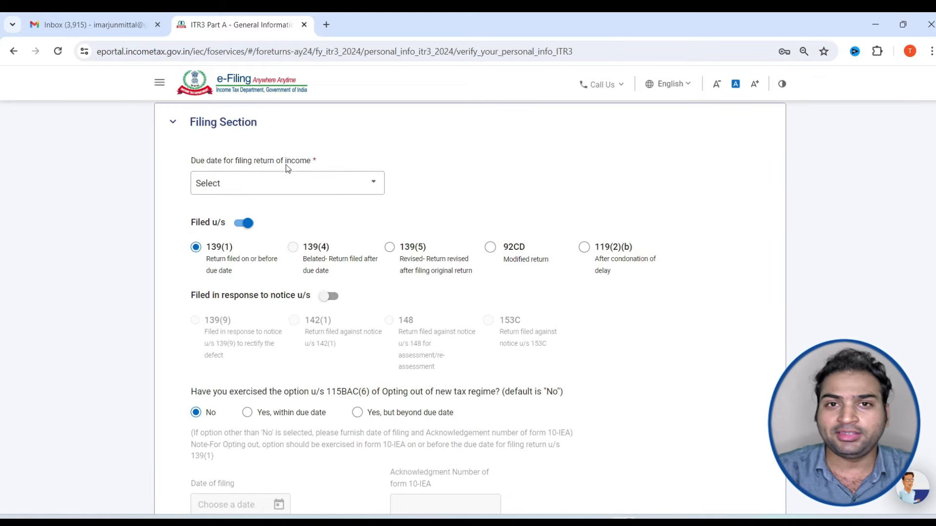
left_click(295, 181)
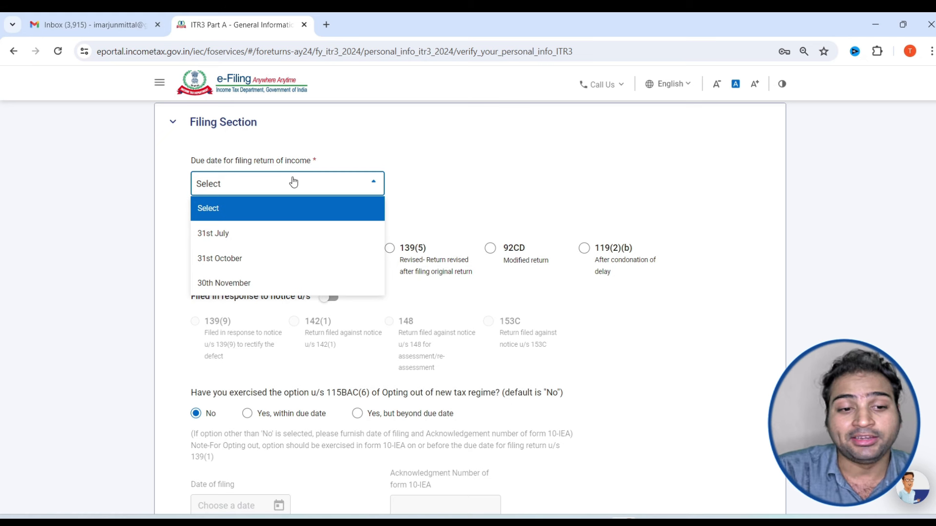
left_click(273, 233)
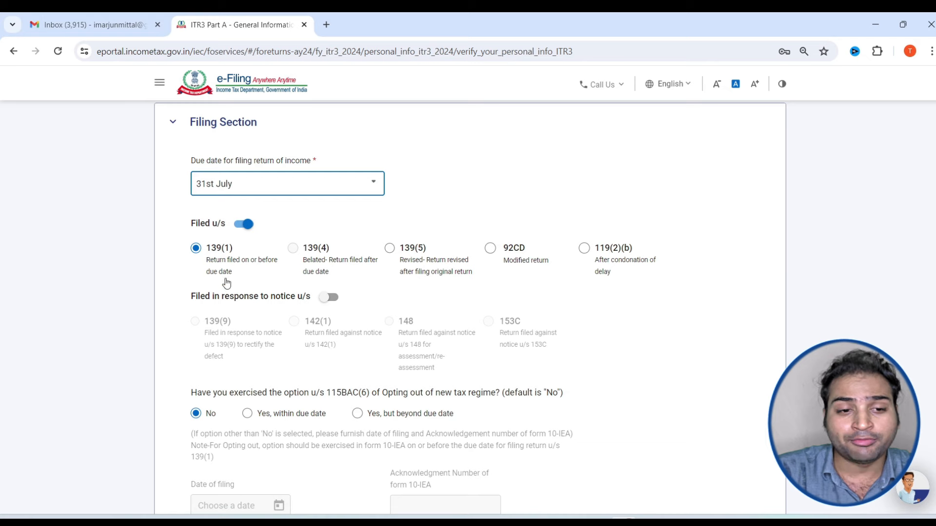
Mark the 115BAC(6) new-regime opt-out as 'Yes, within due date'
scroll(226, 282, "down", 3)
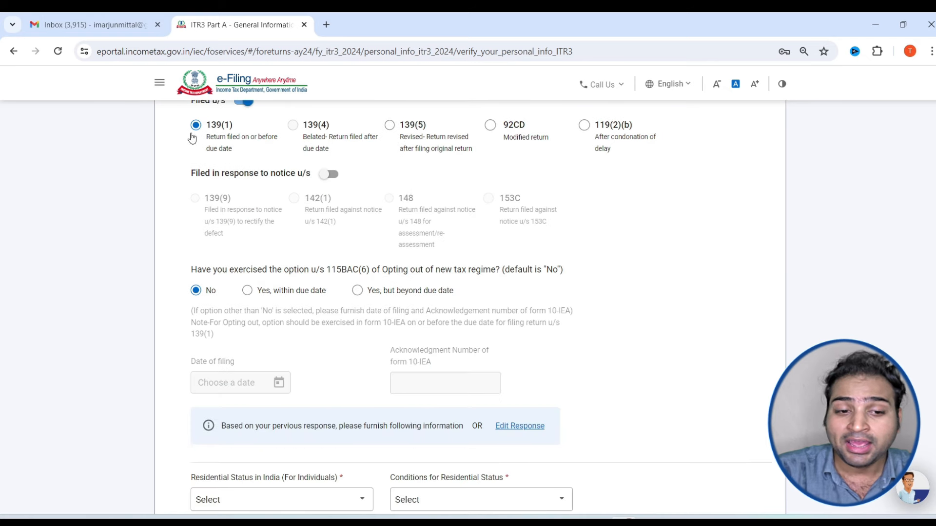
left_click_drag(234, 269, 370, 275)
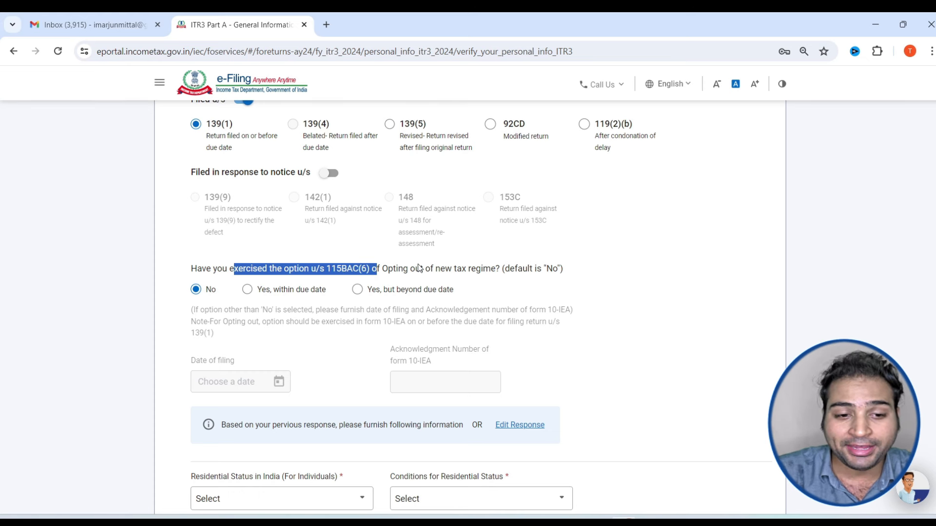
left_click(248, 290)
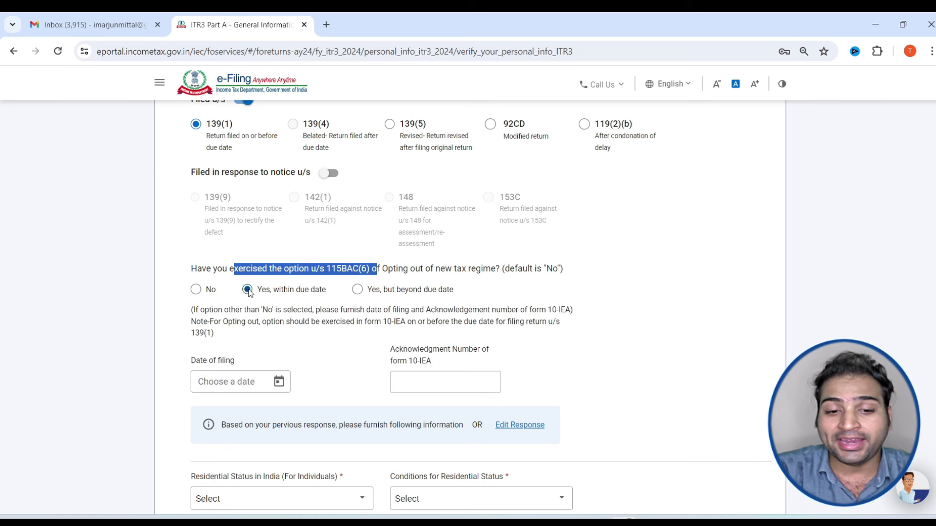
scroll(292, 372, "down", 1)
left_click_drag(445, 305, 395, 304)
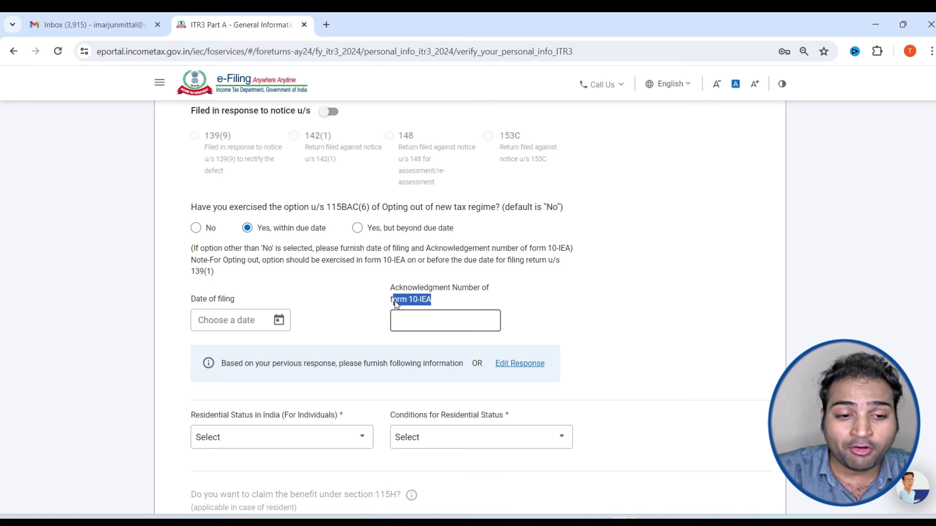
Set the regime opt-out to No and residential status to Resident (182 days in India)
left_click(196, 228)
scroll(200, 232, "down", 5)
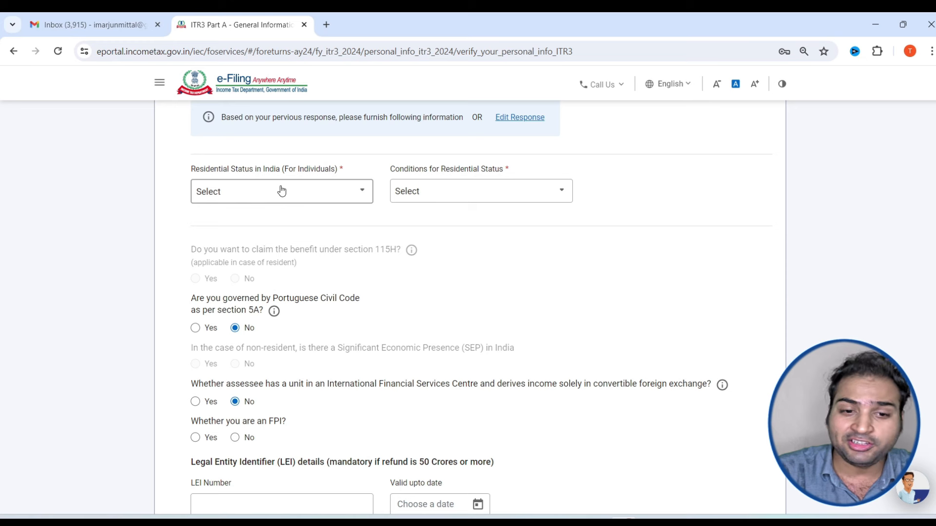
left_click(466, 195)
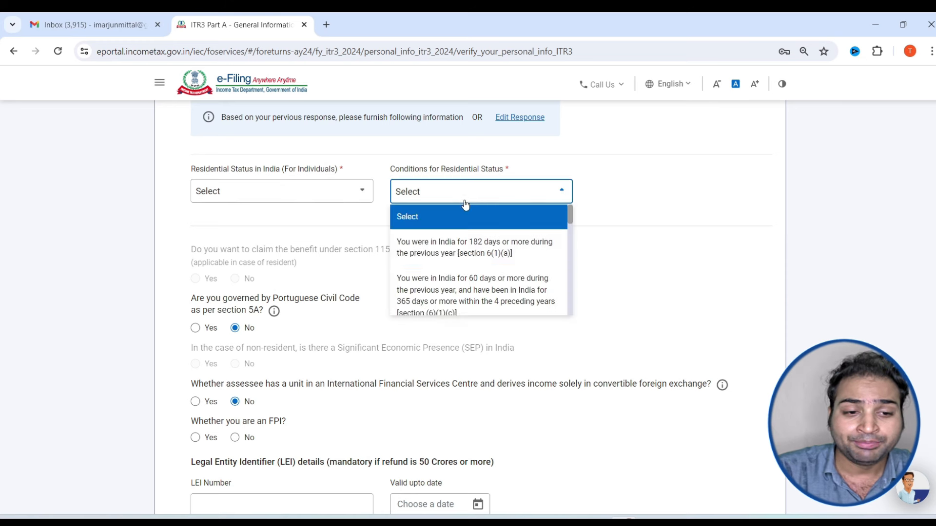
left_click(458, 255)
left_click(263, 192)
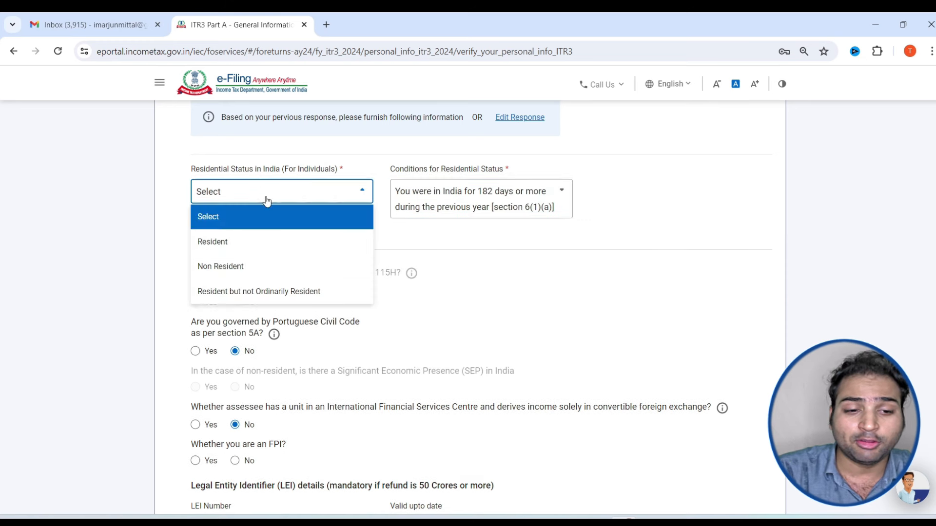
left_click(243, 252)
Answer No to FPI, directorship, firm partnership and unlisted shares, then save the Filing Section
scroll(444, 219, "down", 3)
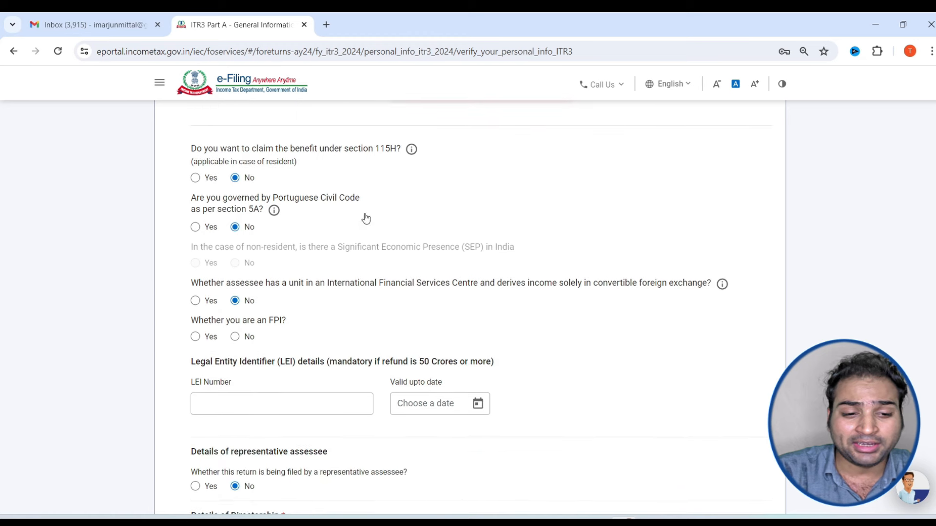
left_click(234, 337)
scroll(287, 317, "down", 2)
scroll(267, 351, "down", 2)
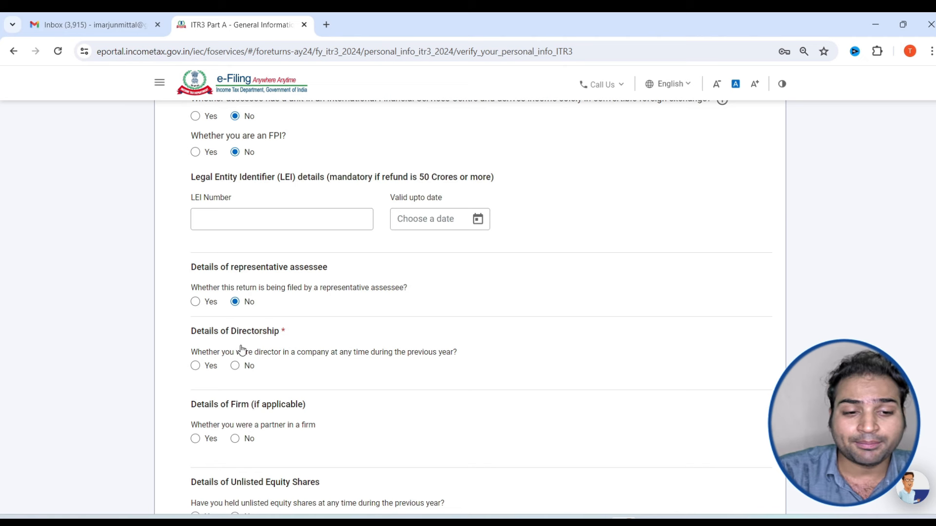
scroll(242, 350, "down", 1)
left_click(235, 304)
scroll(229, 310, "down", 2)
left_click(235, 254)
left_click(235, 333)
left_click(265, 374)
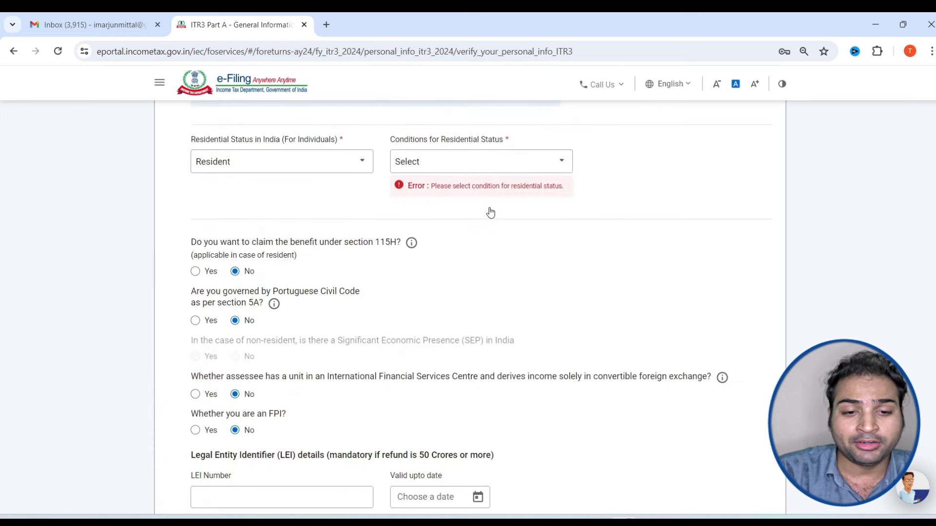
left_click(463, 162)
left_click(458, 214)
scroll(305, 268, "down", 10)
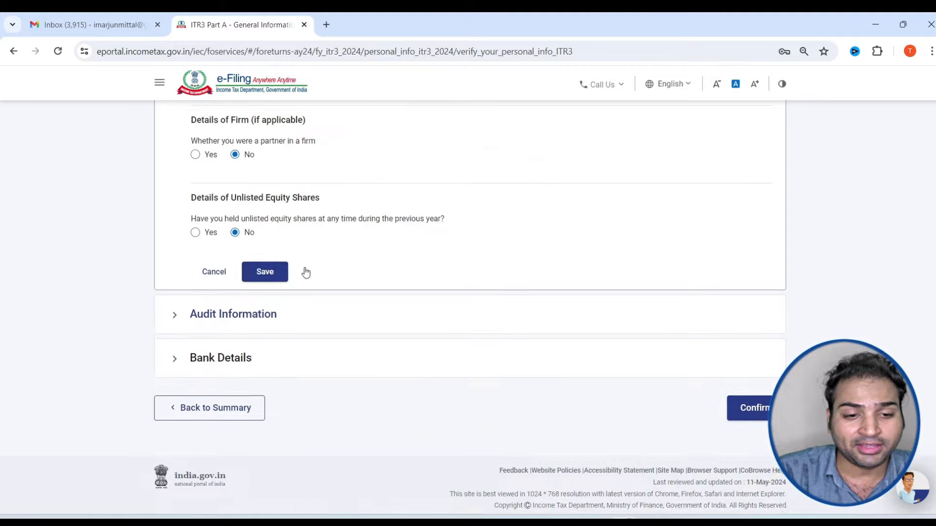
left_click(279, 272)
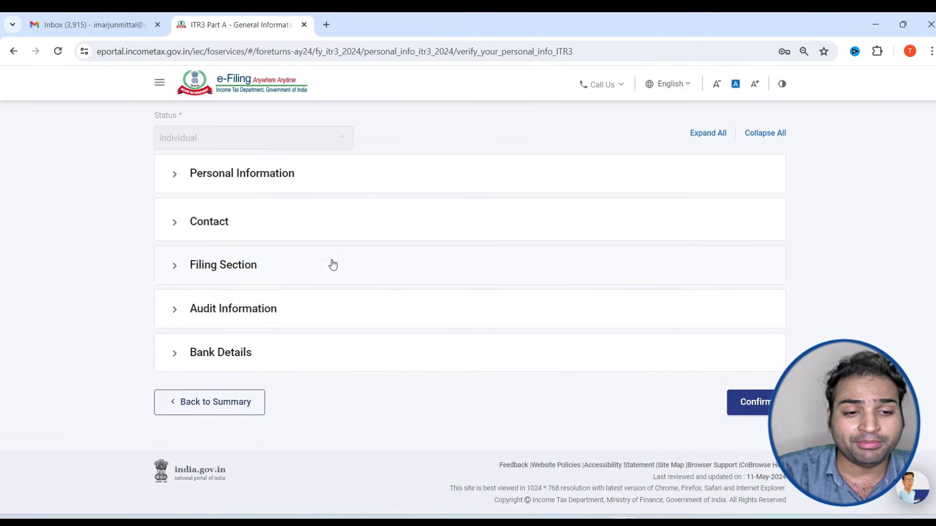
Answer No to presumptive income and 44AB audit, save Audit Information, and confirm Part A
left_click(329, 317)
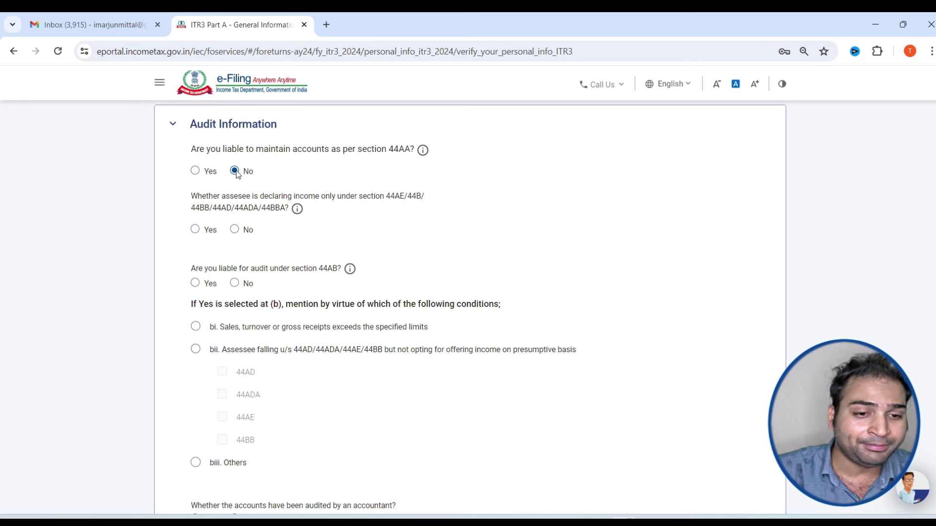
left_click(235, 230)
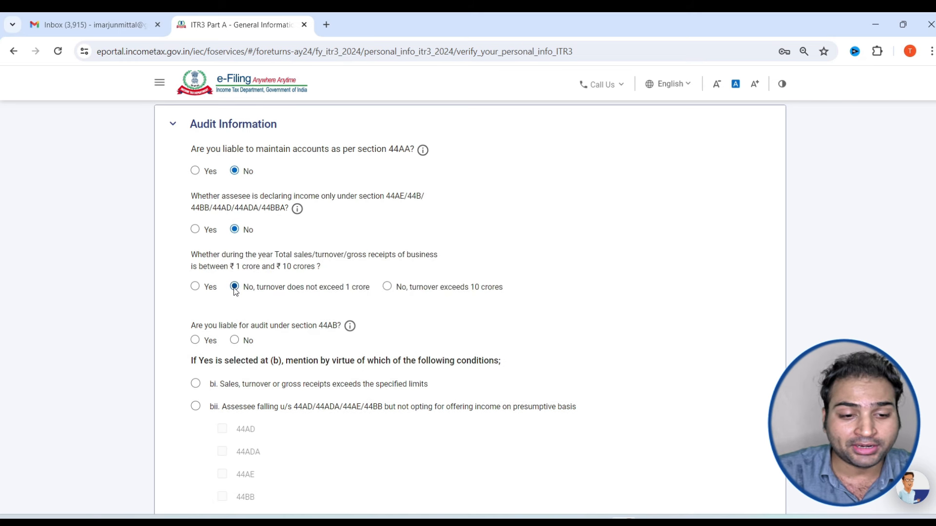
left_click(234, 340)
scroll(236, 287, "down", 2)
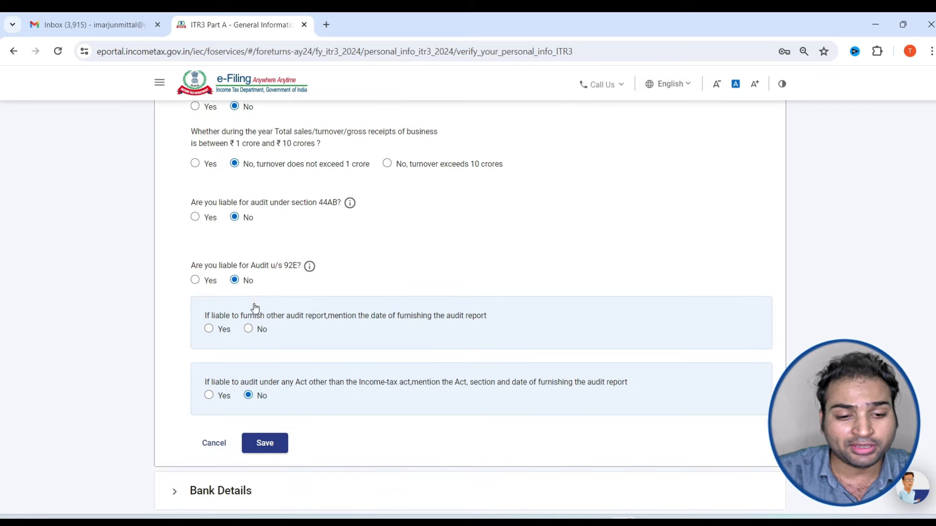
left_click(264, 443)
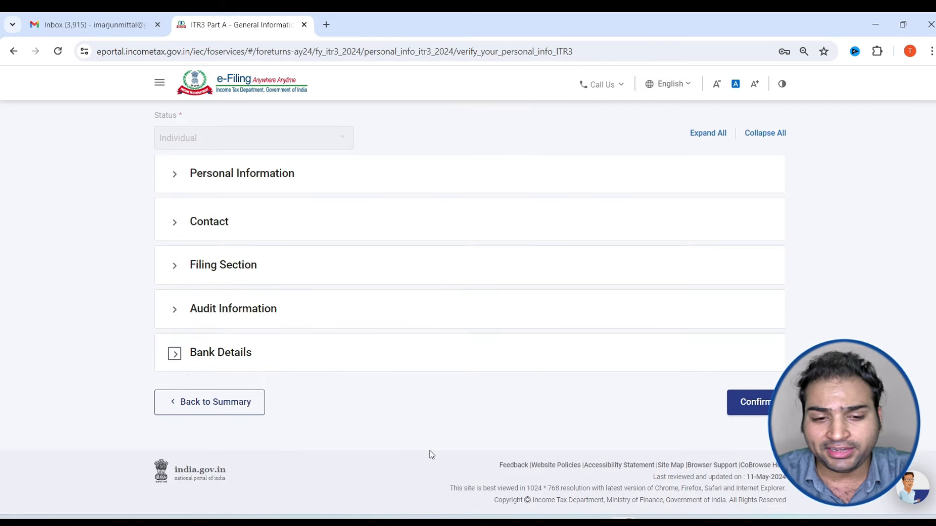
left_click(757, 406)
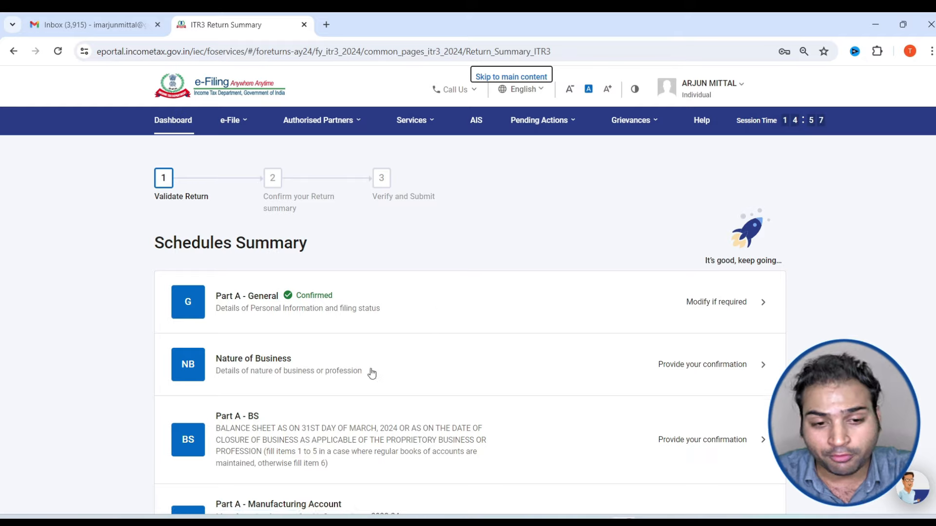
Open Nature of Business and add an entry with business code 13018 (financial intermediation)
scroll(336, 249, "down", 2)
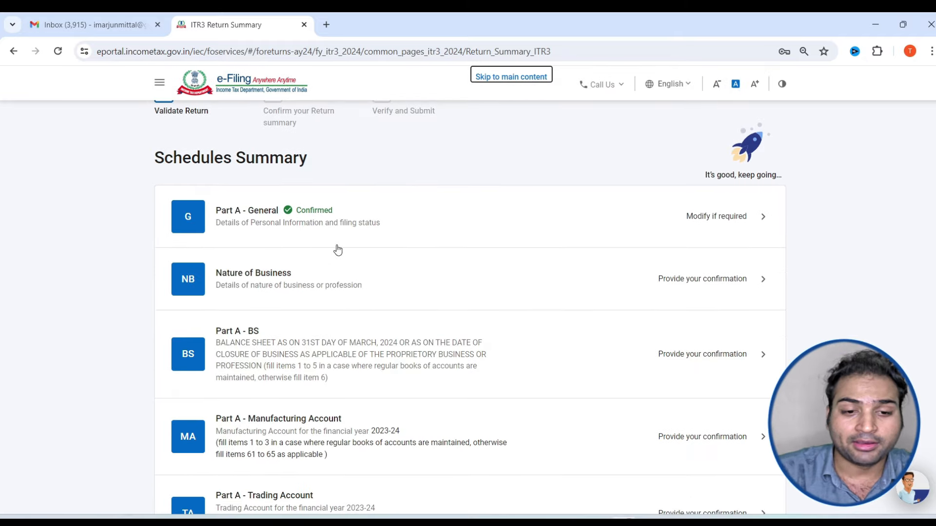
left_click(397, 291)
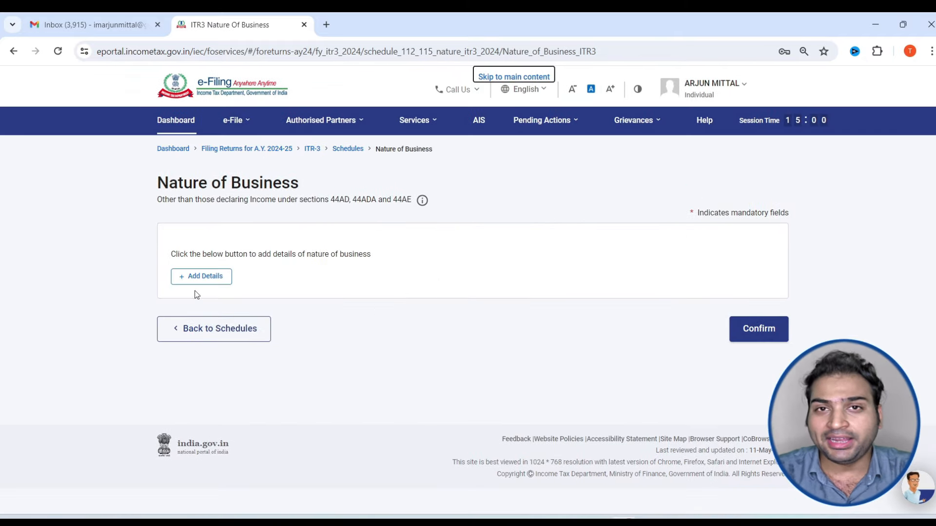
left_click(199, 277)
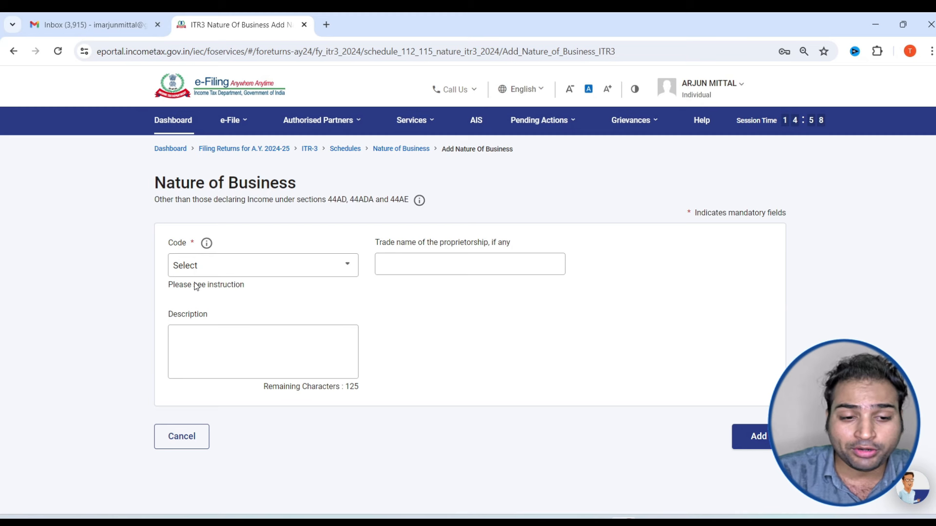
left_click(345, 264)
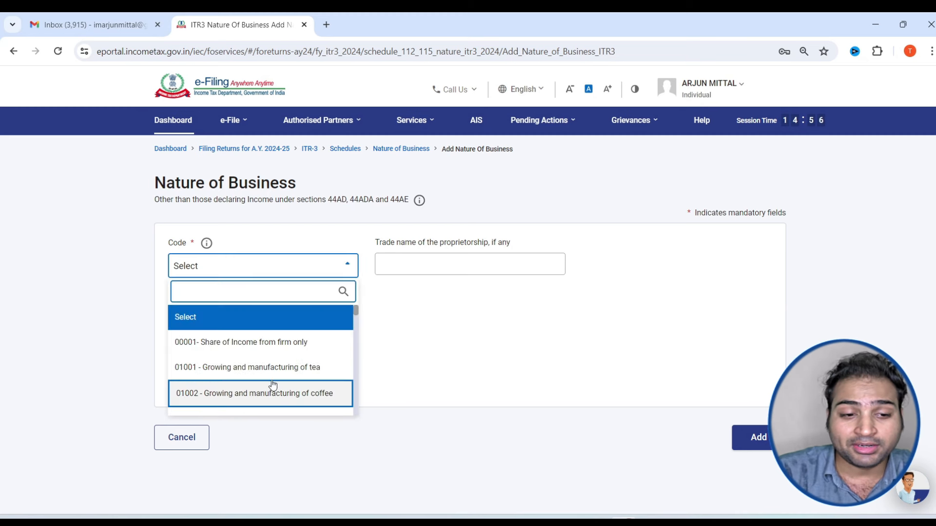
scroll(273, 385, "down", 3)
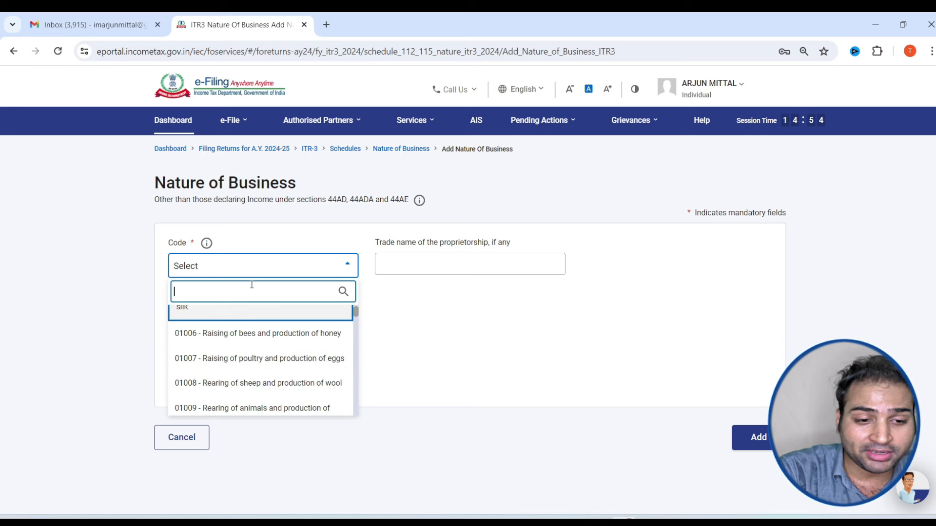
type("MAN")
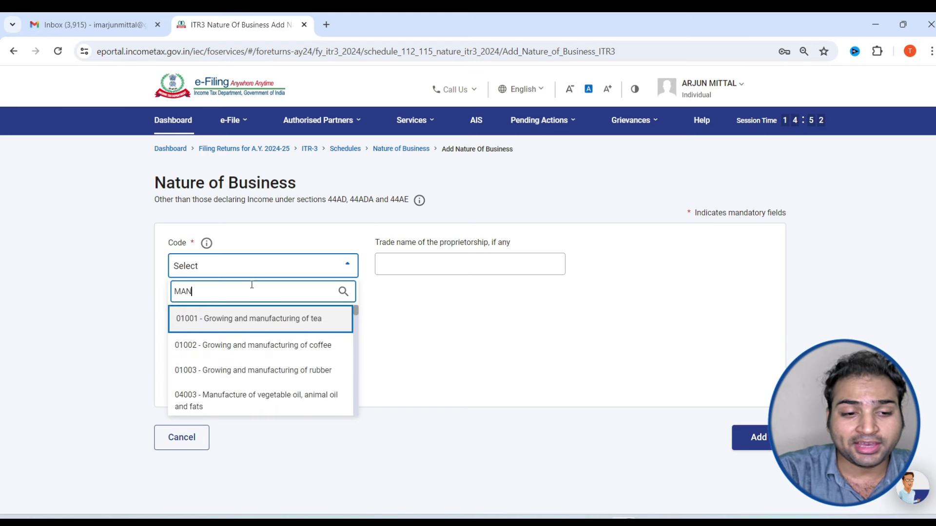
key("BackSpace")
key("BackSpace")
key("BackSpace")
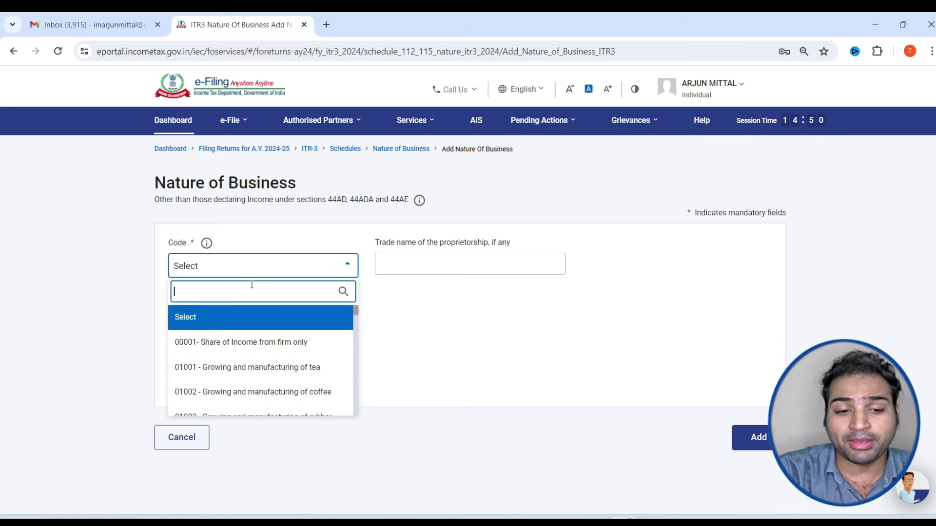
type("RET")
key("BackSpace")
key("BackSpace")
key("BackSpace")
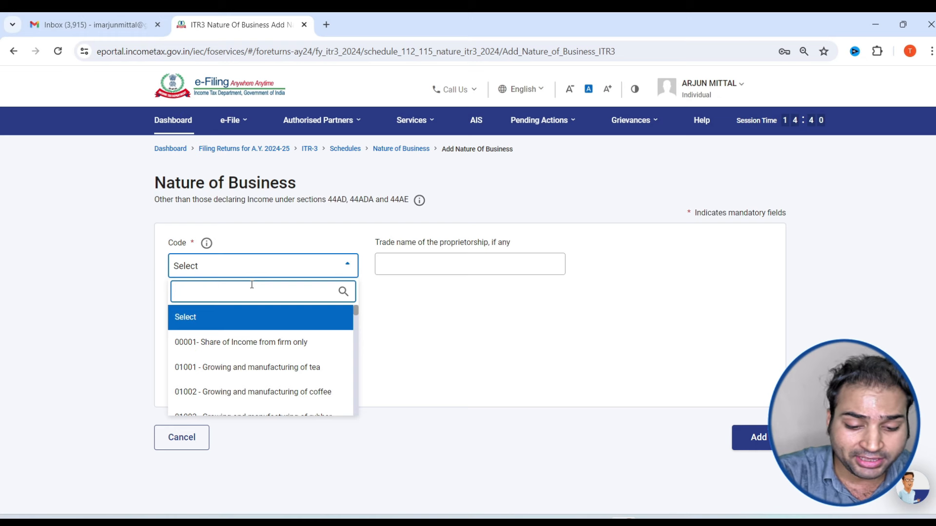
type("INTER")
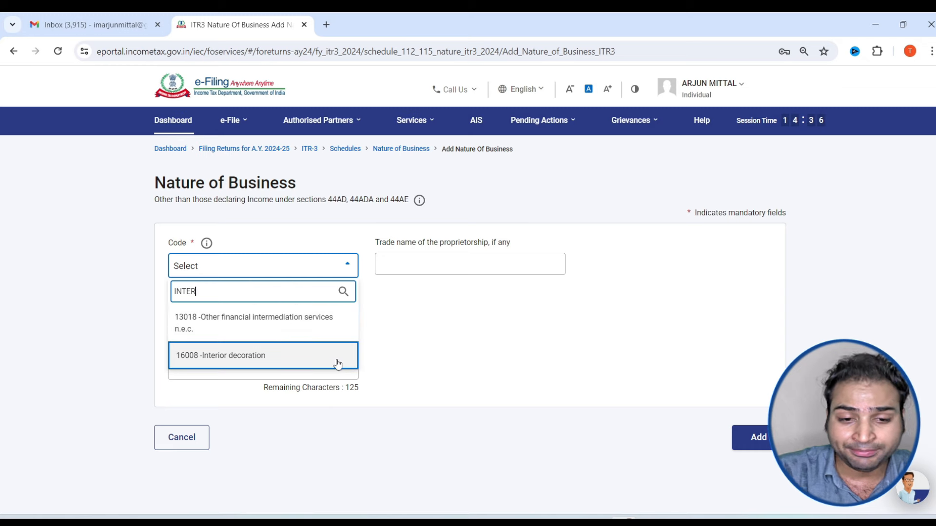
left_click(316, 336)
Enter the trade name and description F&O, add the entry, and confirm the schedule
left_click(455, 267)
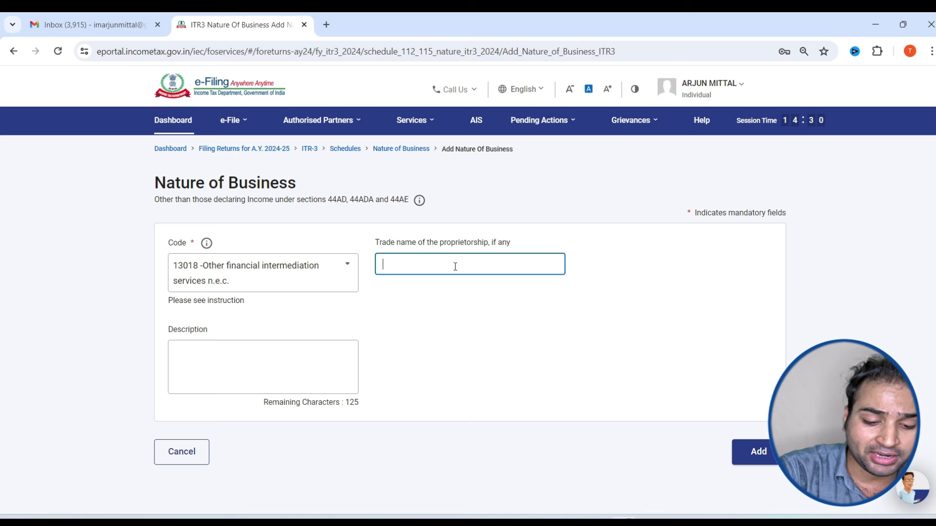
key("Caps_Lock")
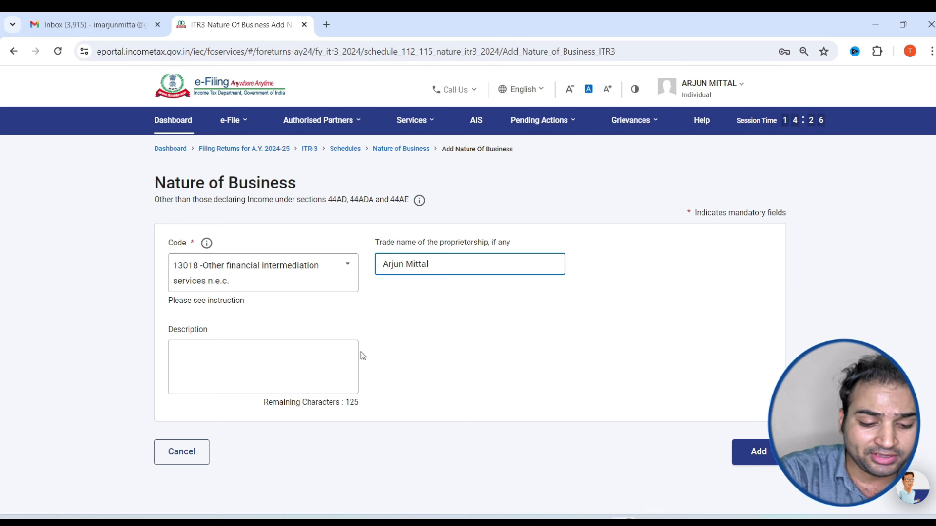
left_click(303, 360)
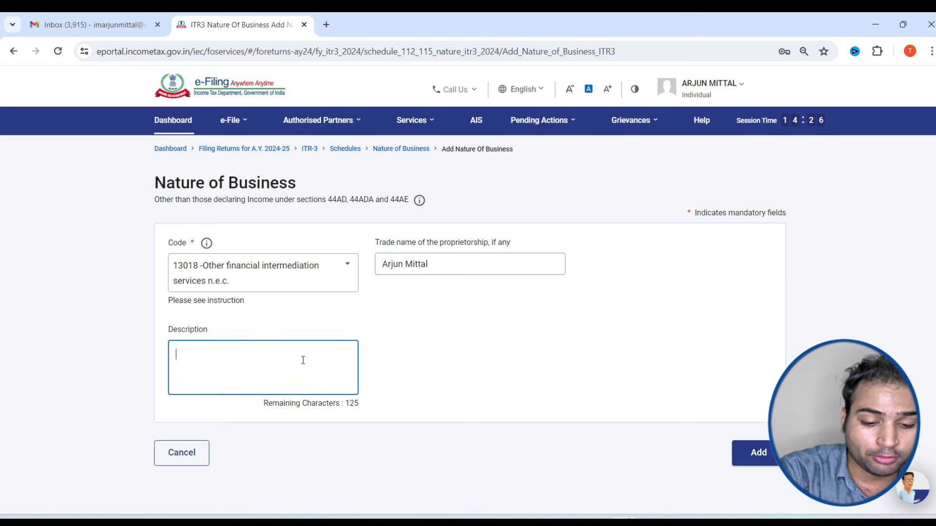
type("F&O")
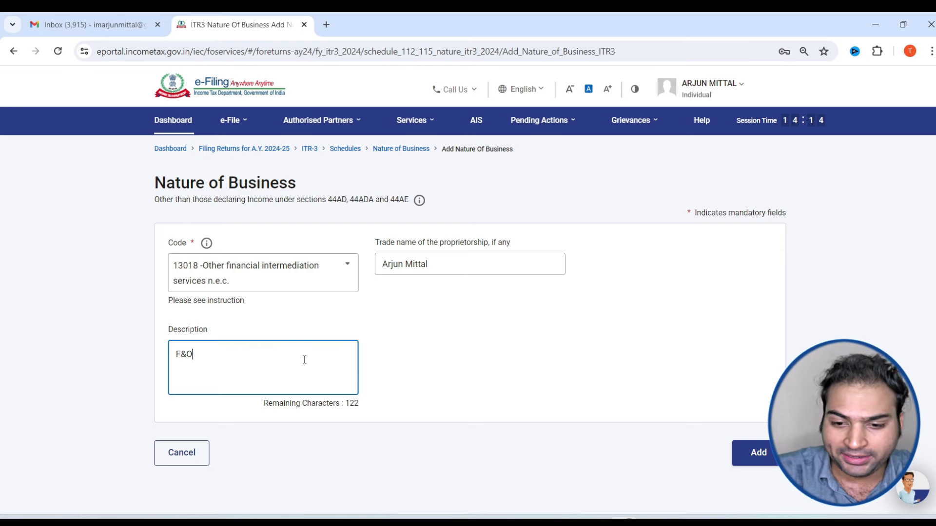
left_click(753, 453)
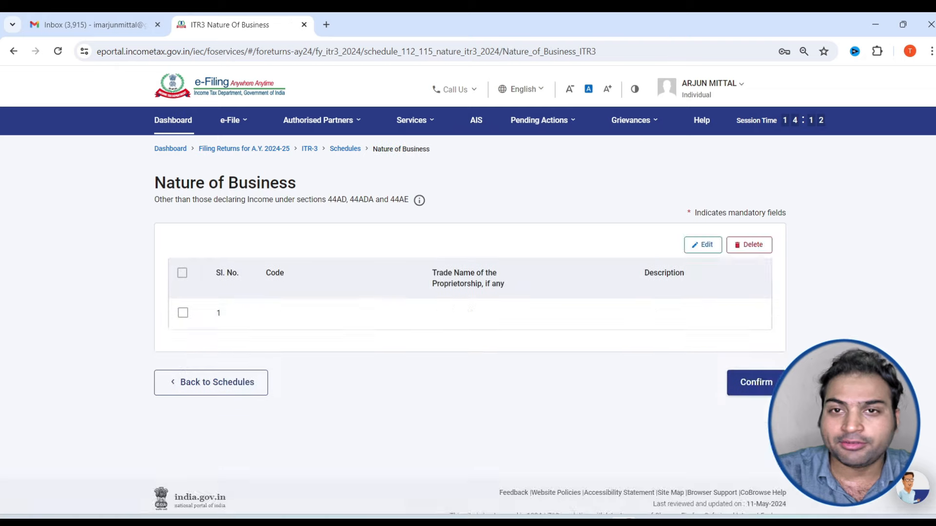
left_click(750, 417)
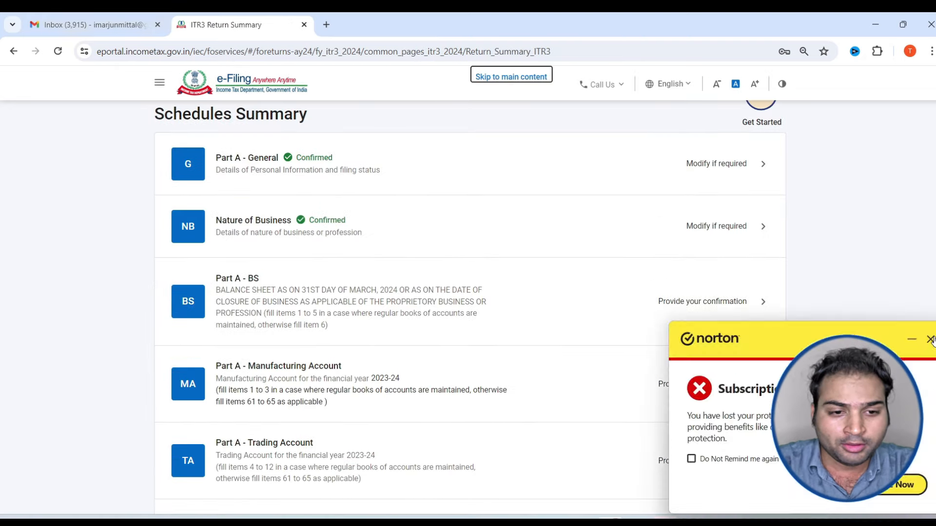
Dismiss the popup and open the Part A – Trading Account row in the Schedules Summary
left_click(931, 338)
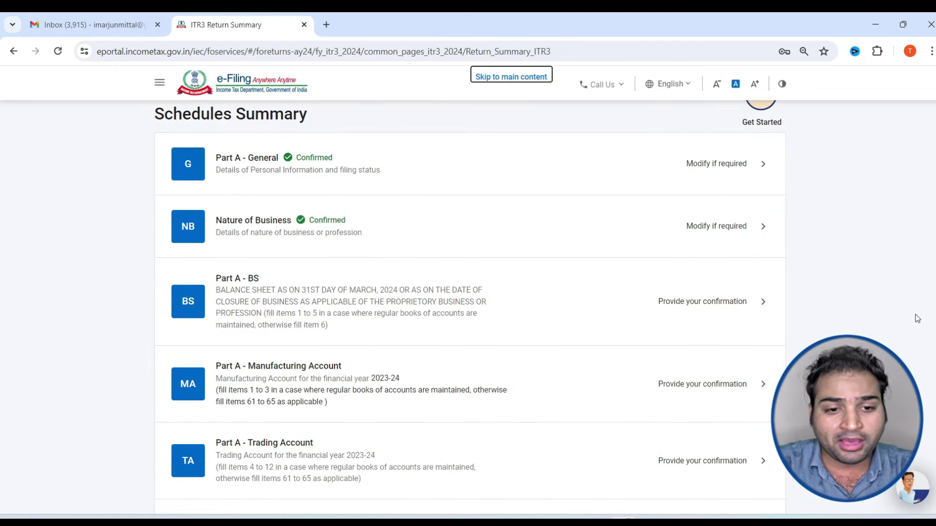
scroll(354, 325, "down", 1)
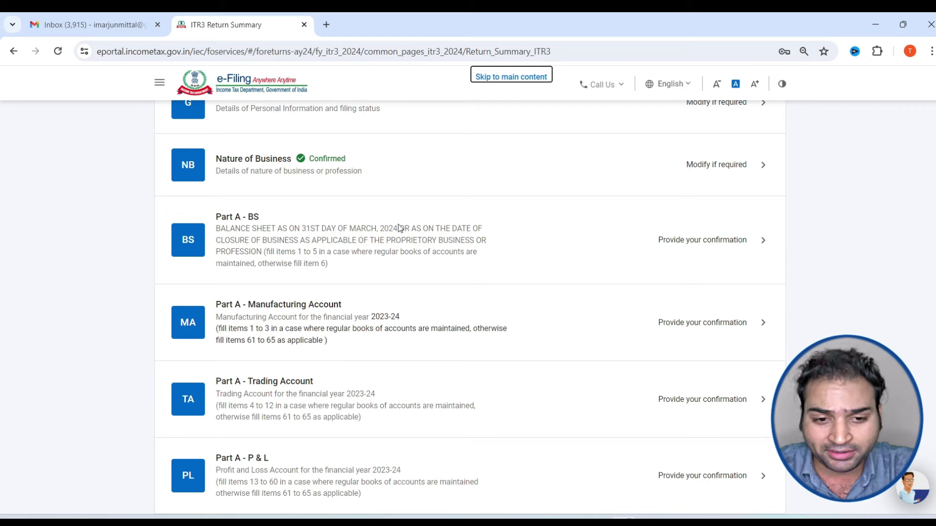
key("alt+Tab")
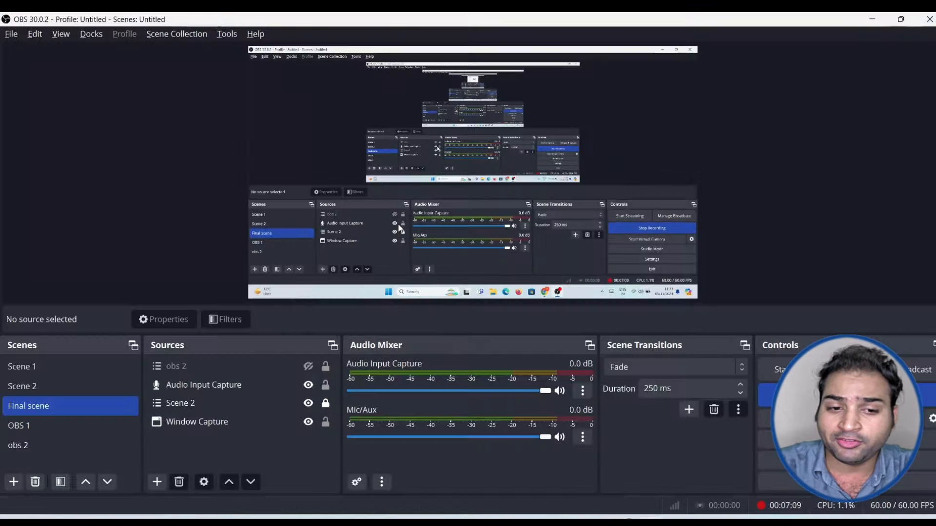
key("alt+Tab")
scroll(255, 278, "down", 1)
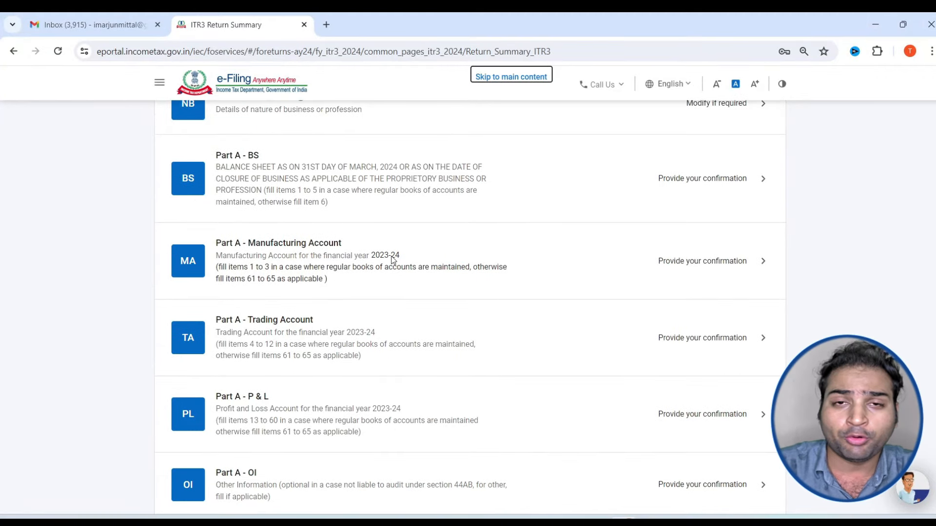
left_click(336, 331)
Add a Revenue from operations entry with sales and gross receipts left at ₹0
scroll(388, 272, "down", 3)
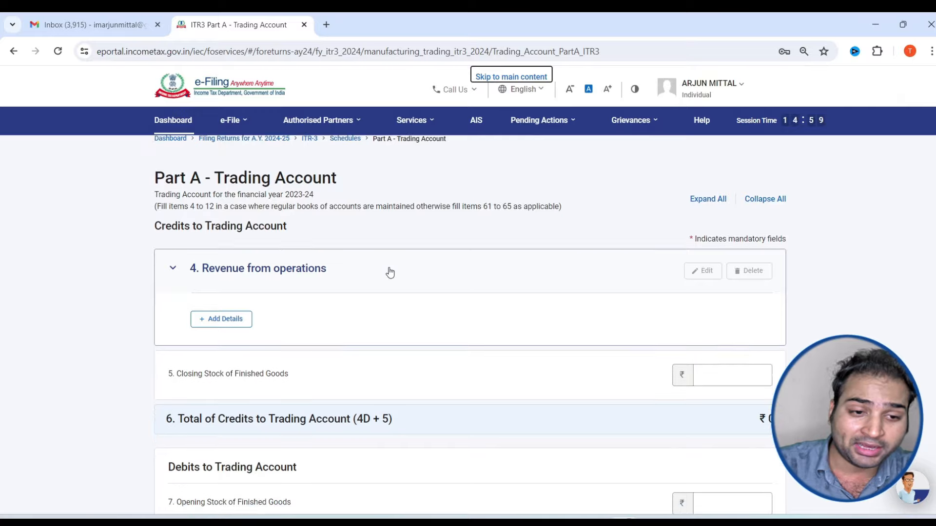
scroll(345, 245, "up", 3)
scroll(371, 233, "down", 3)
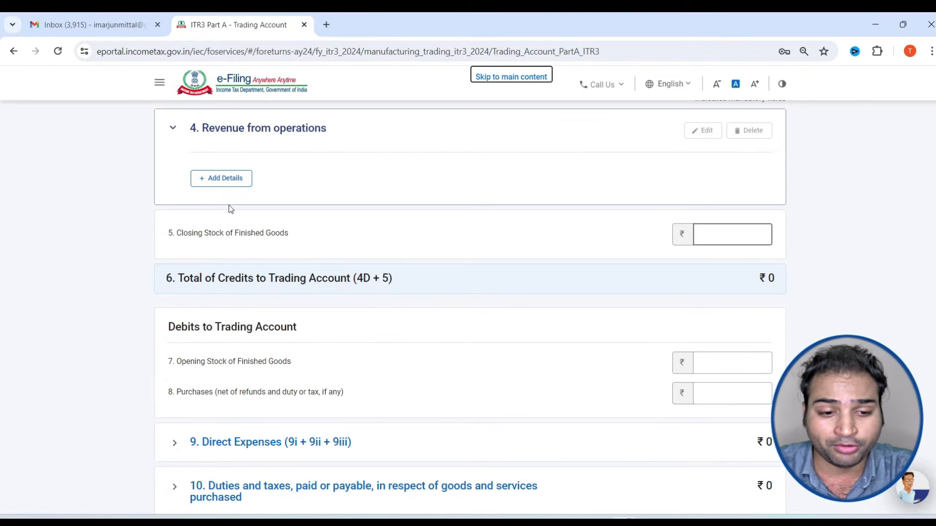
left_click(214, 176)
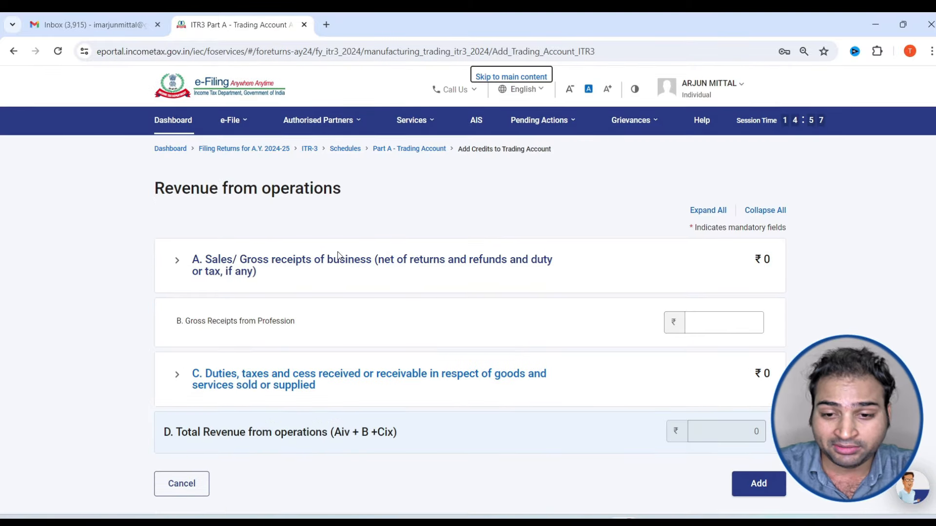
left_click(339, 257)
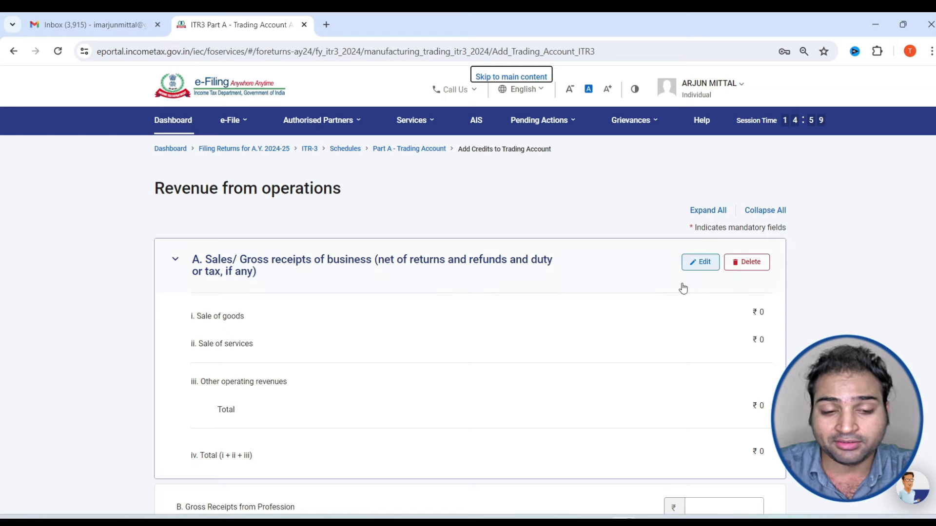
scroll(182, 303, "down", 2)
left_click_drag(191, 255, 231, 255)
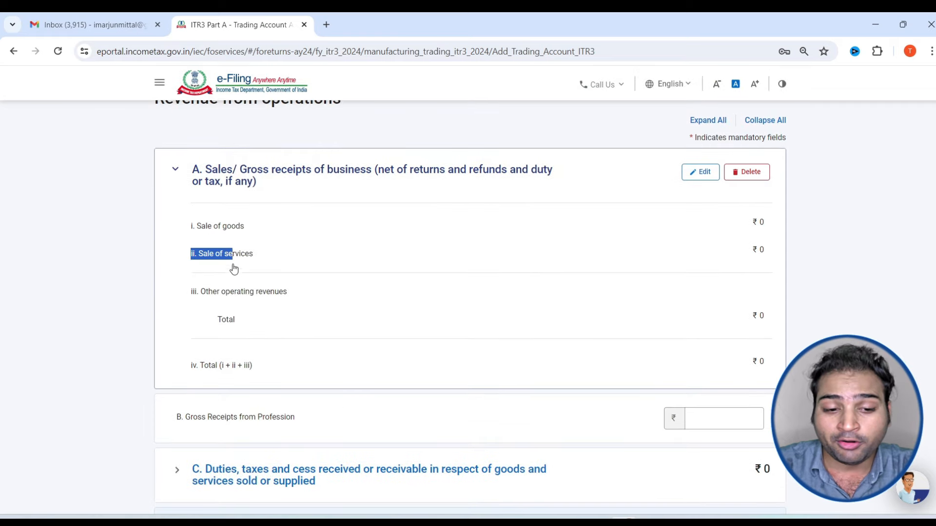
scroll(235, 268, "down", 3)
left_click(240, 279)
left_click_drag(228, 410, 334, 411)
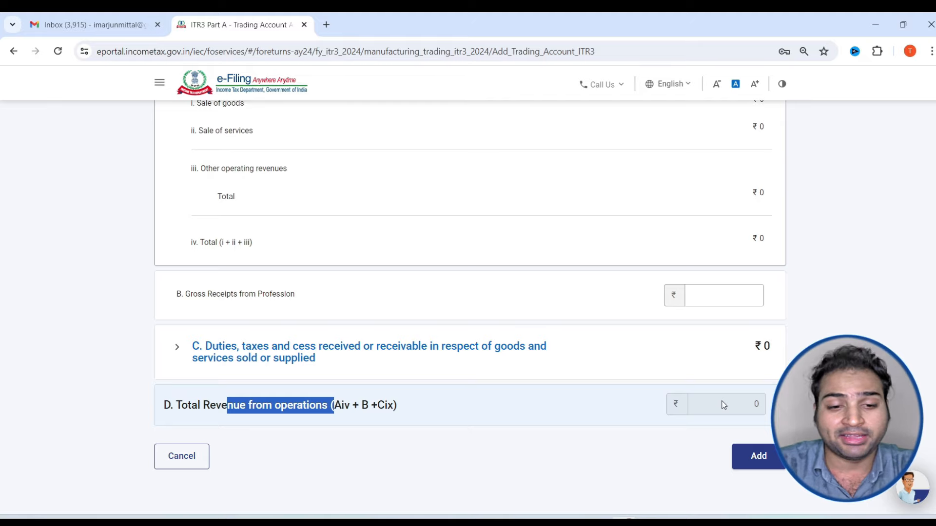
left_click(763, 457)
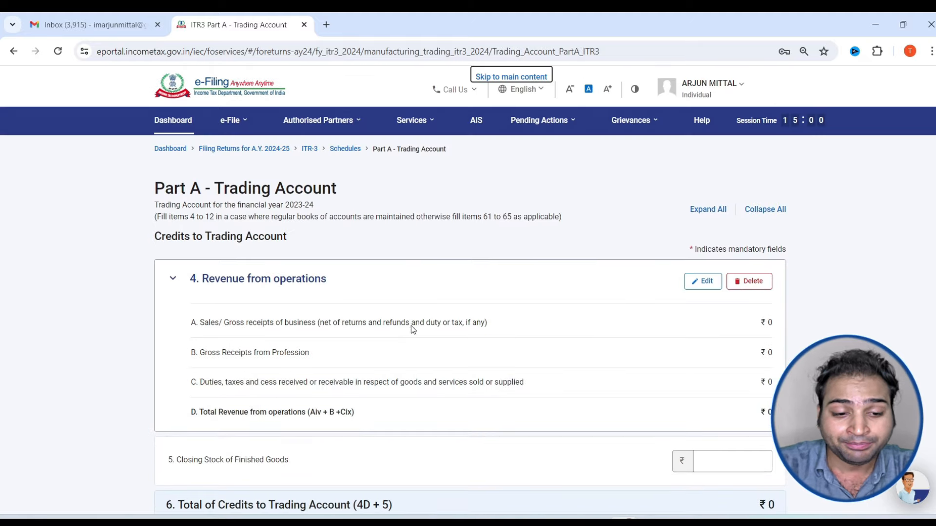
Check Direct Expenses stays at ₹0 and confirm the Trading Account schedule
scroll(414, 325, "down", 4)
scroll(419, 327, "down", 6)
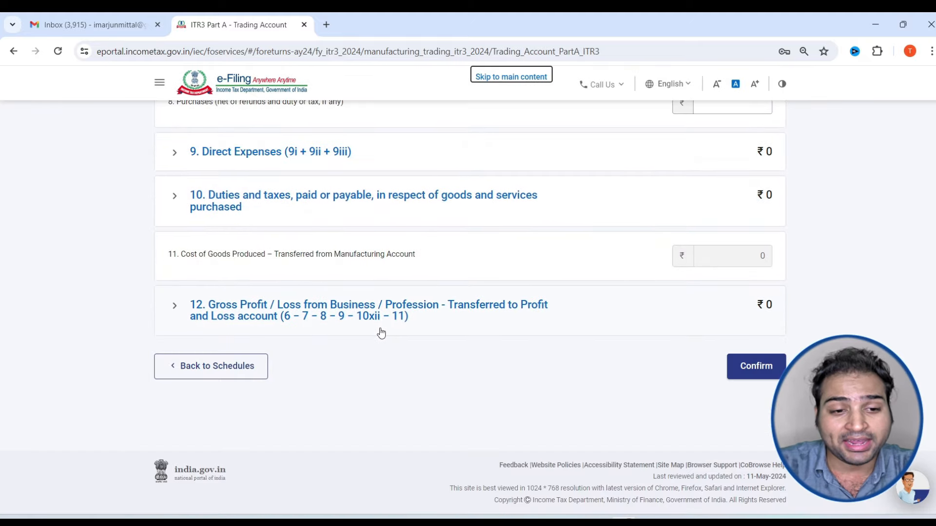
scroll(343, 333, "up", 5)
scroll(342, 334, "down", 4)
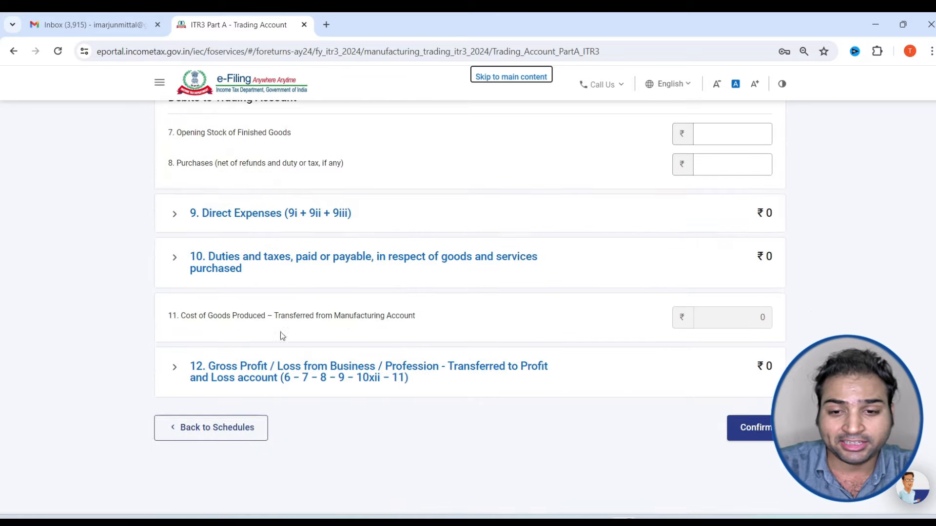
left_click(172, 216)
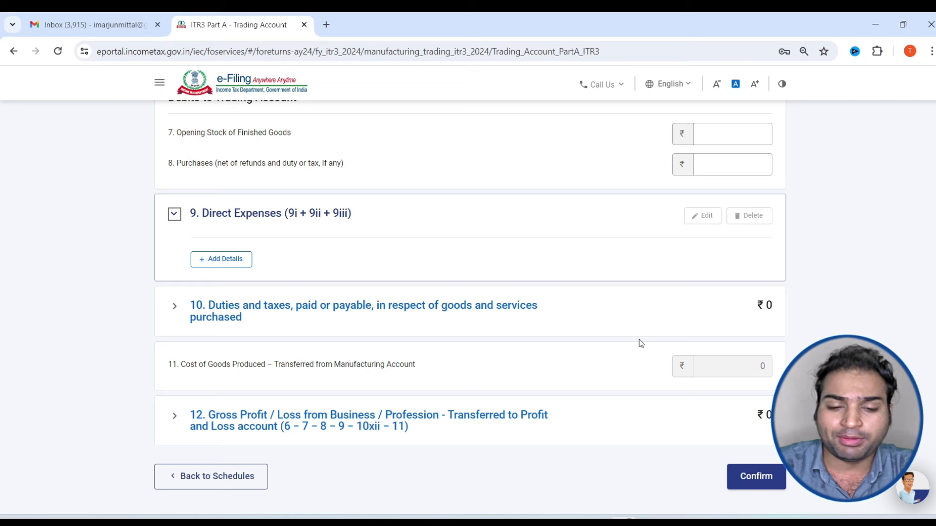
scroll(641, 344, "down", 3)
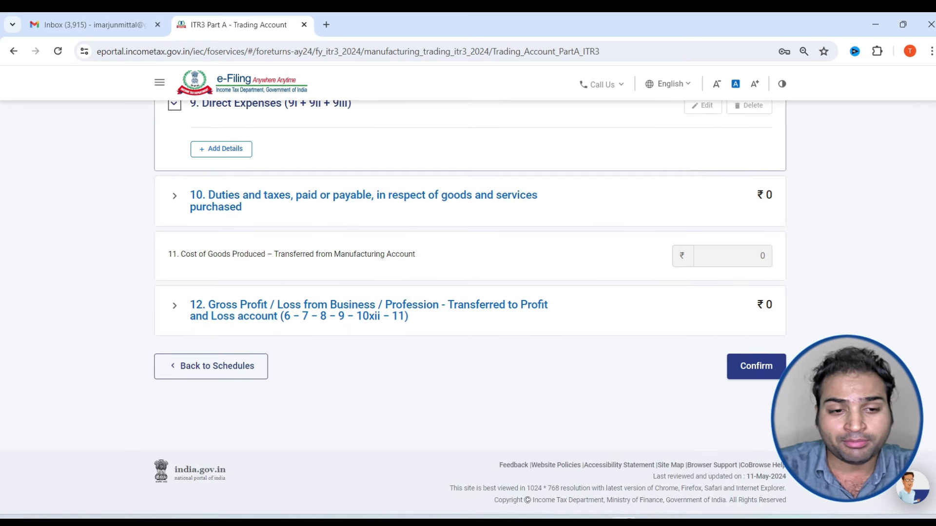
left_click(760, 366)
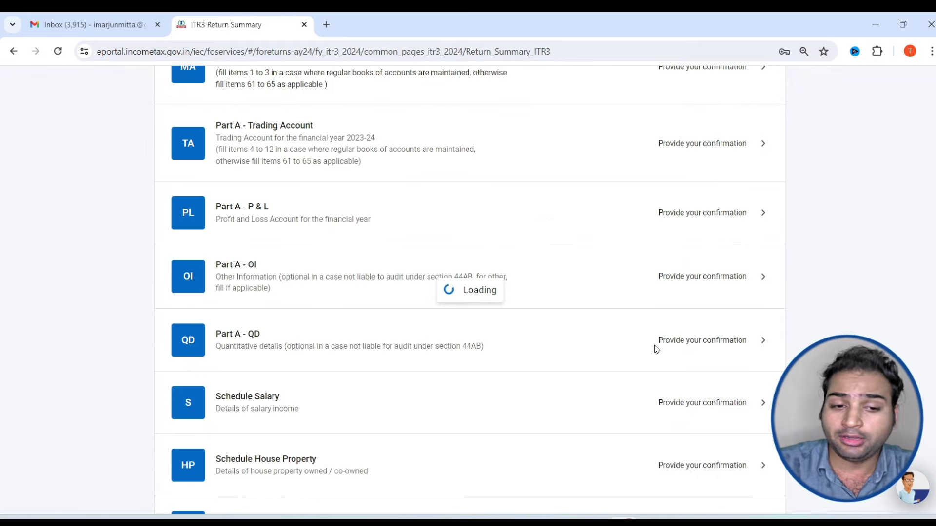
Open the No Account Cases details further down the Part A – Profit & Loss page
scroll(570, 363, "down", 4)
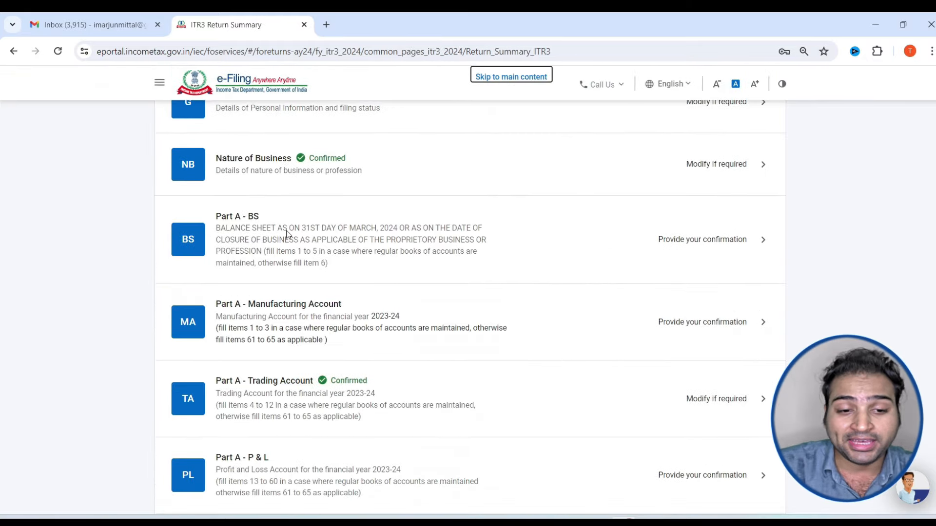
scroll(464, 268, "down", 5)
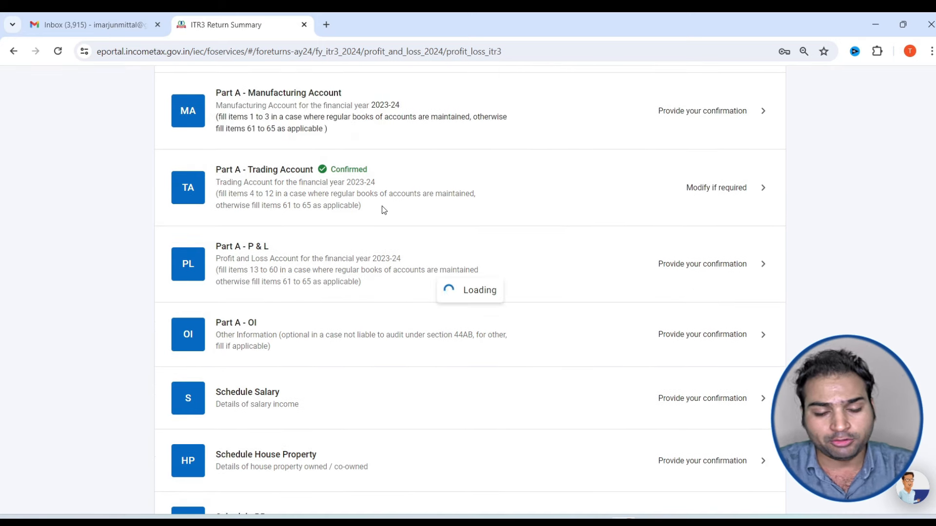
scroll(389, 320, "down", 3)
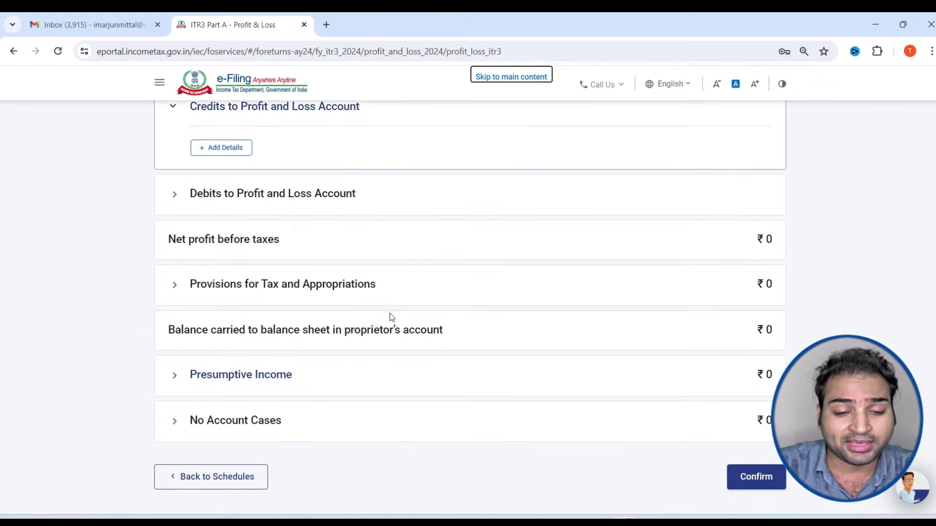
scroll(409, 321, "down", 1)
scroll(434, 316, "up", 4)
scroll(316, 303, "down", 3)
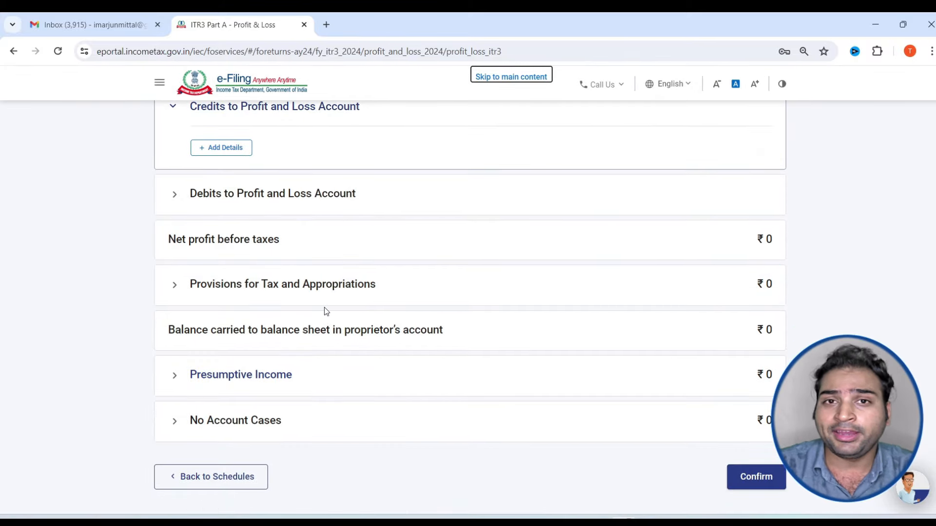
scroll(324, 311, "down", 2)
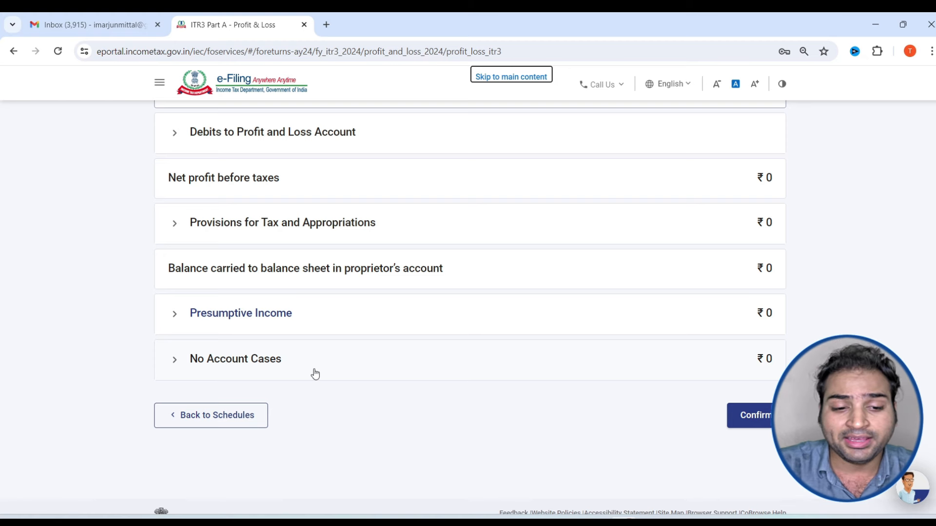
left_click(315, 374)
left_click(217, 369)
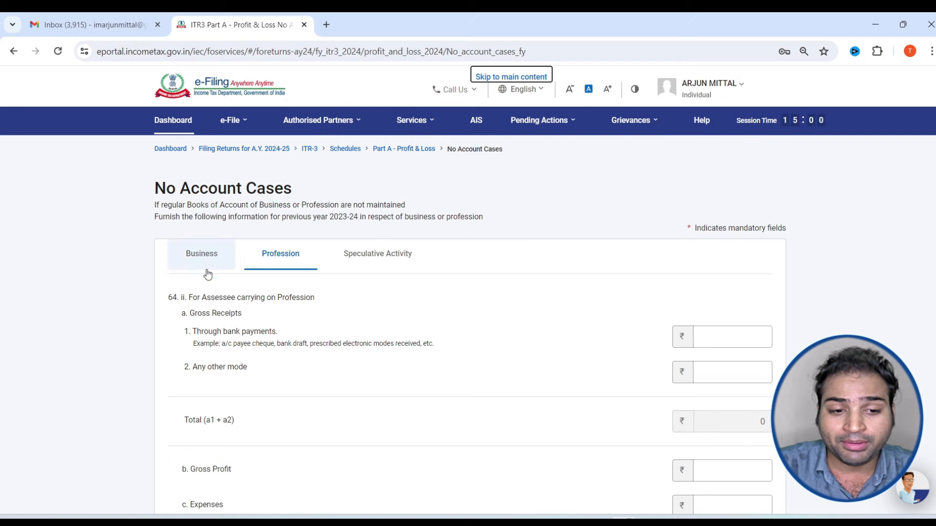
Review the Business amounts (bank receipts, other-mode receipts, gross profit, expenses), leaving them blank
left_click(203, 263)
scroll(400, 275, "down", 2)
left_click_drag(220, 222, 251, 243)
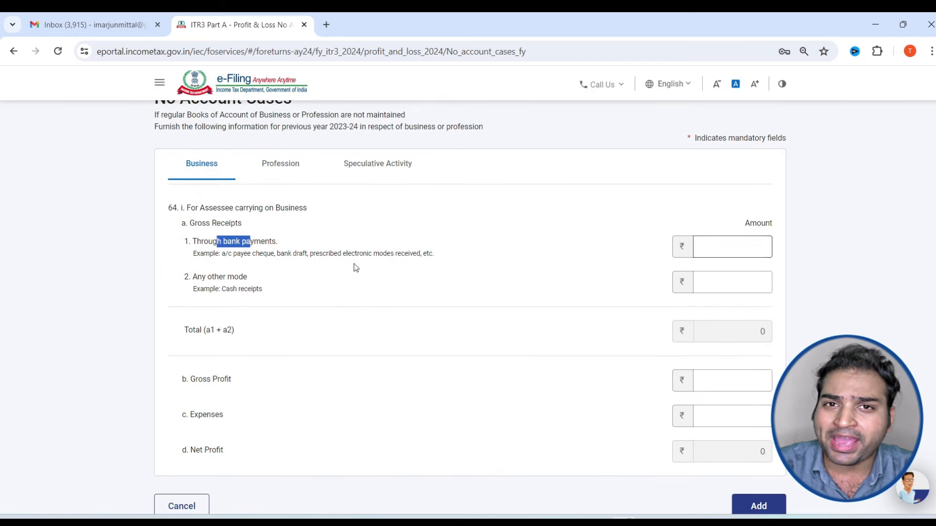
left_click(747, 246)
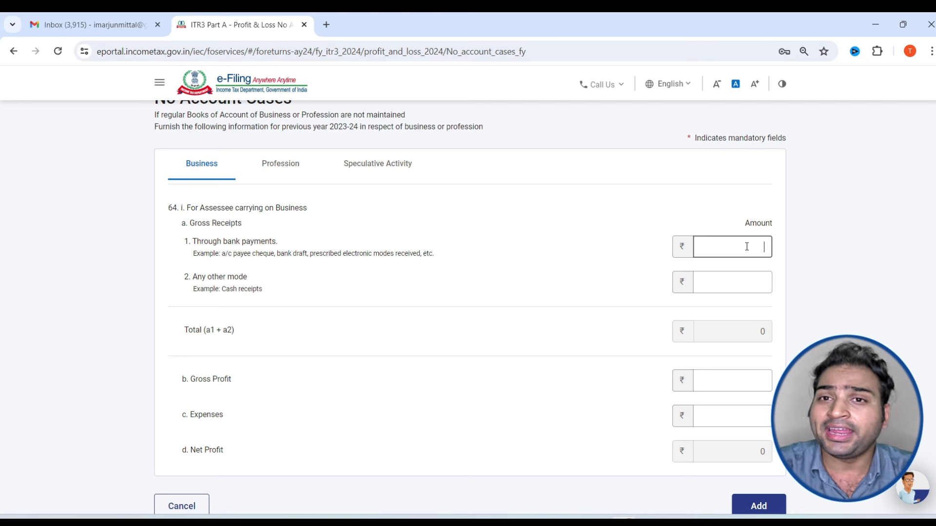
left_click(746, 290)
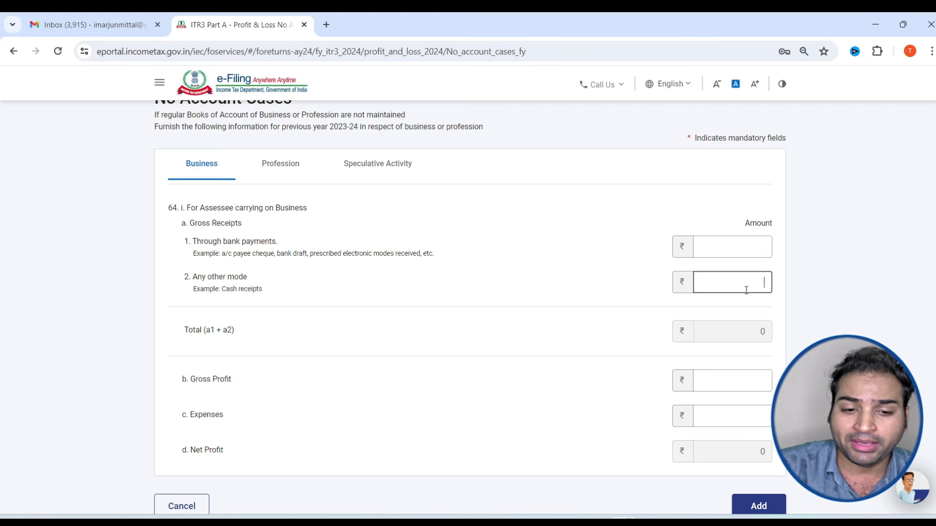
left_click(734, 382)
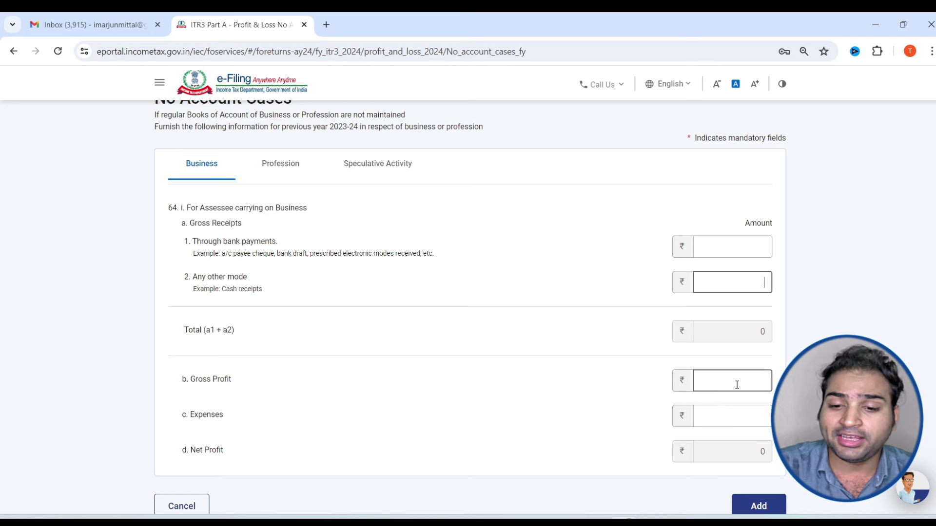
left_click(725, 418)
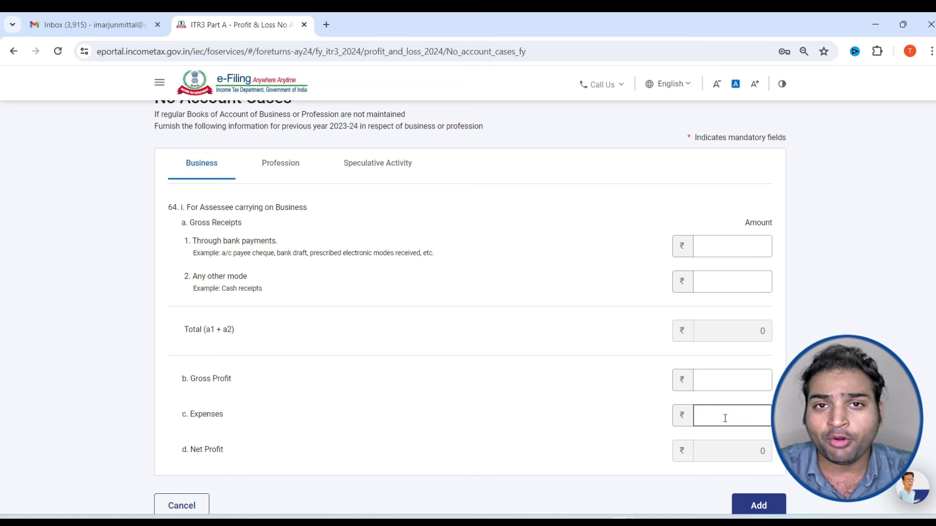
scroll(731, 414, "down", 3)
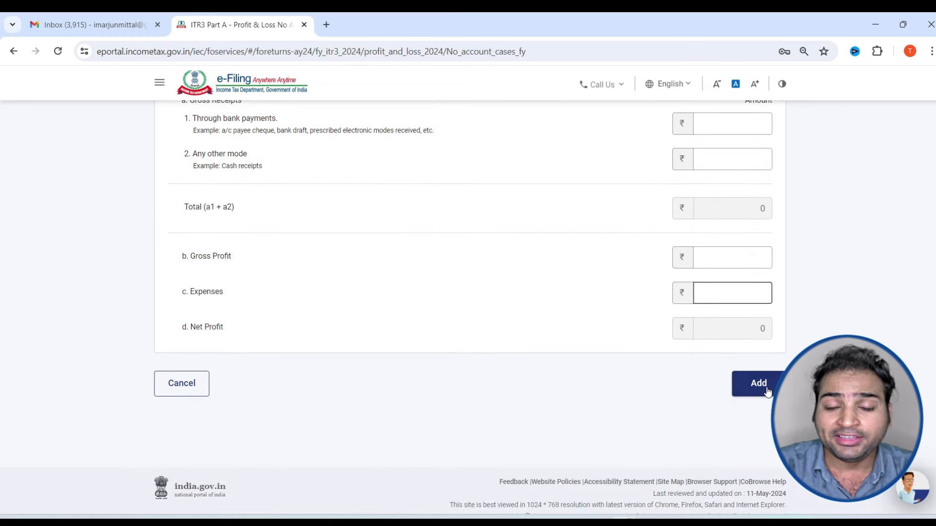
scroll(398, 293, "up", 5)
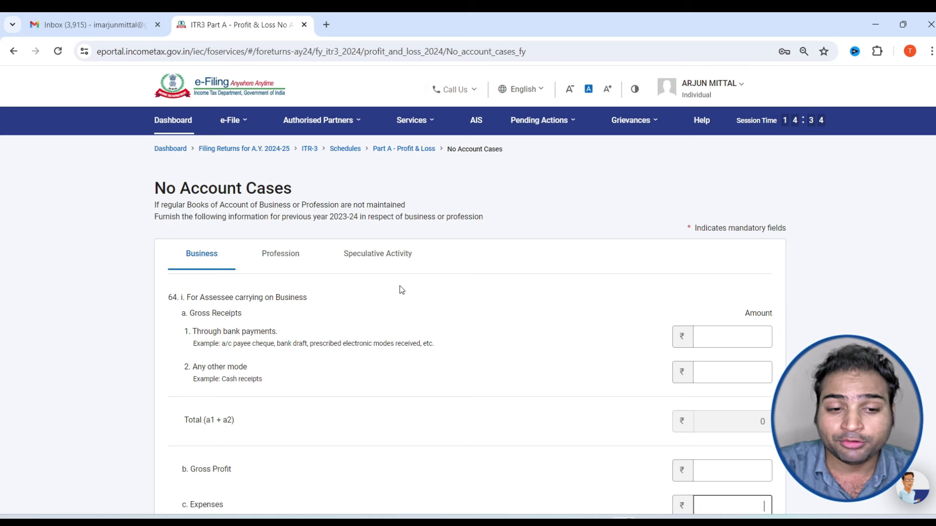
scroll(402, 290, "down", 2)
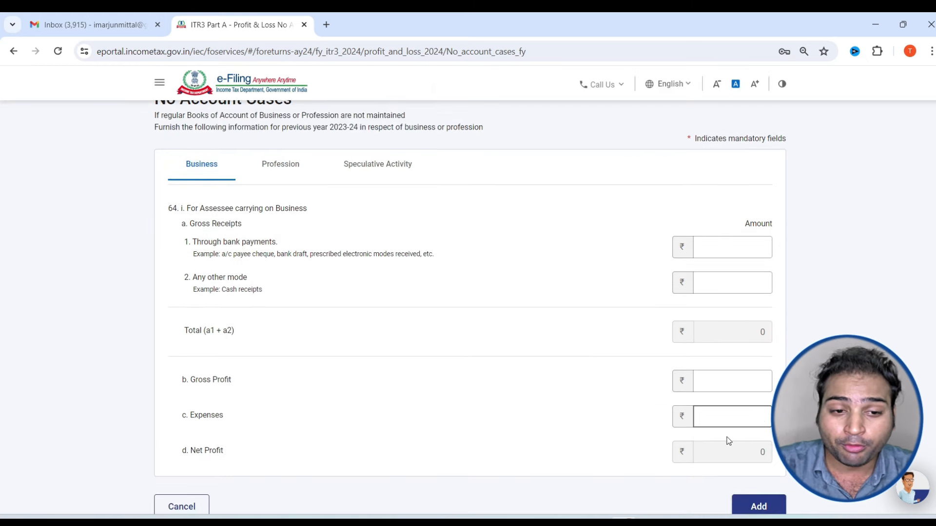
Leave the Profession amounts blank and add No Account Cases at ₹0
left_click(265, 177)
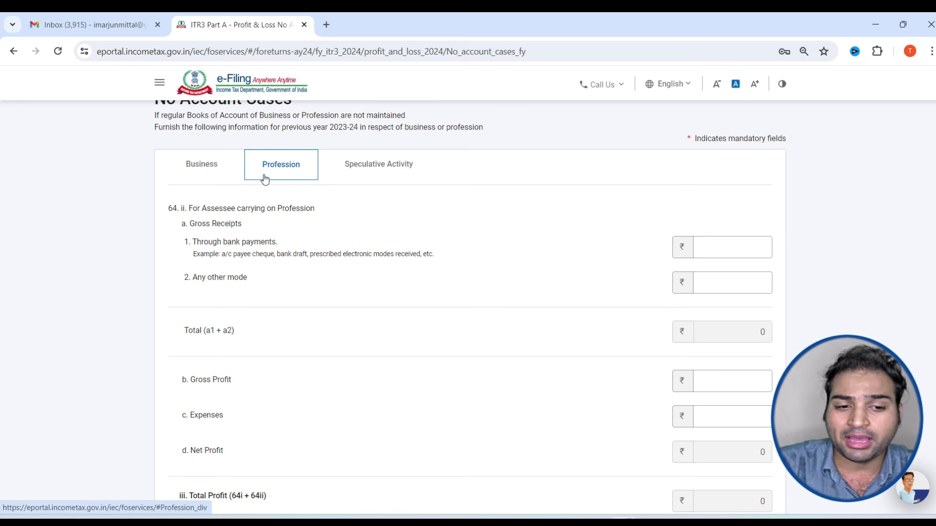
scroll(264, 179, "down", 4)
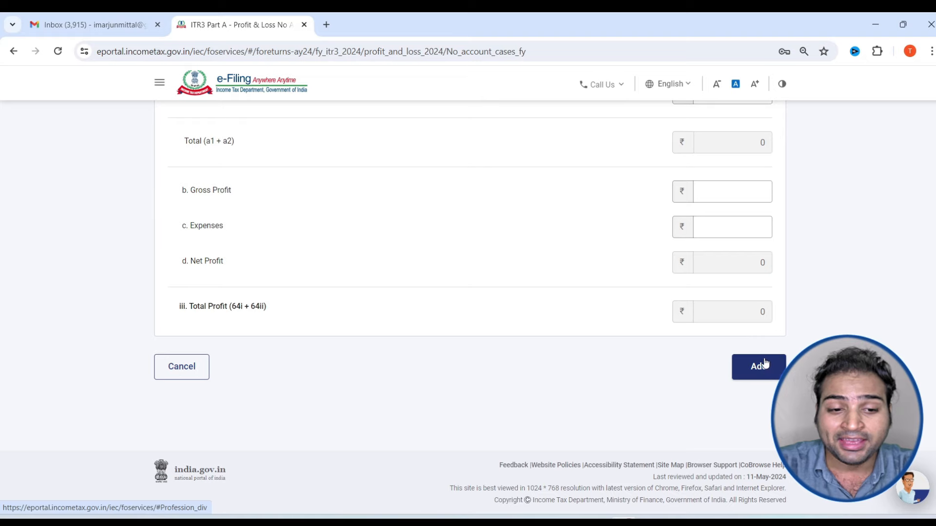
left_click(764, 369)
Start a new 44AD presumptive business entry and enter the business name
scroll(295, 336, "down", 5)
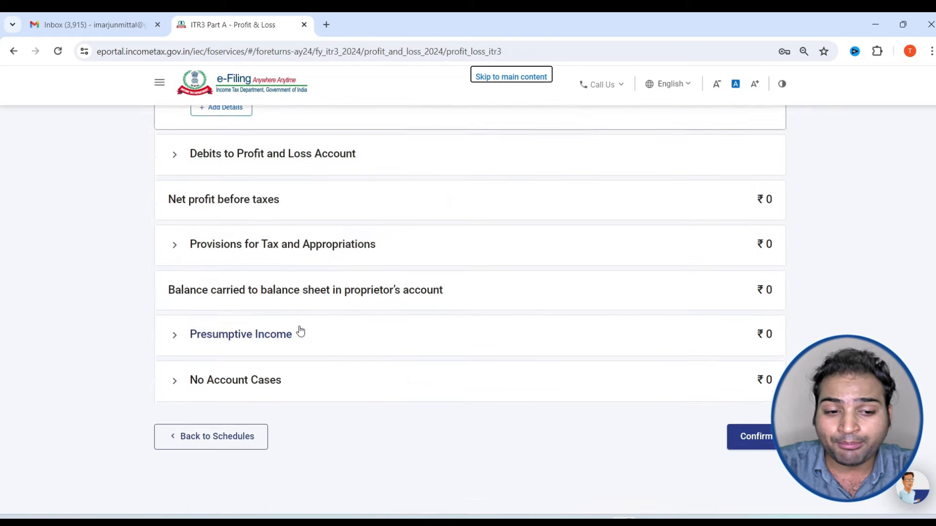
left_click(328, 322)
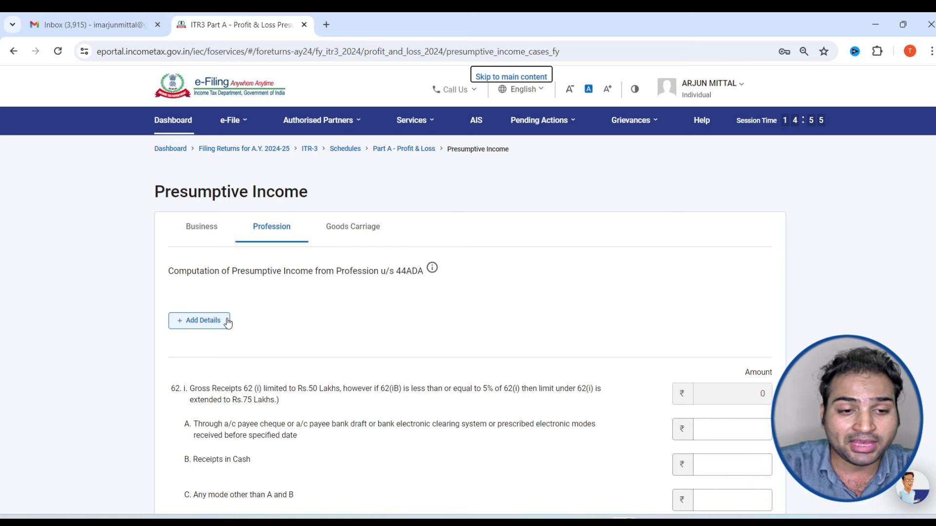
scroll(228, 323, "down", 3)
scroll(234, 299, "up", 3)
left_click(201, 220)
left_click(198, 314)
left_click(294, 315)
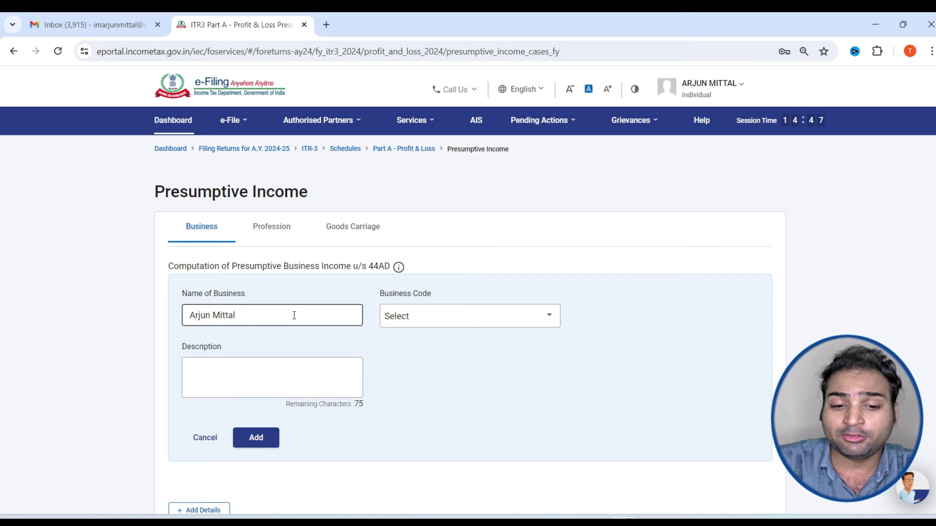
Choose business code 09010-Wholesale of household goods, add description 'qdd', and save the entry
left_click(512, 322)
scroll(472, 392, "down", 3)
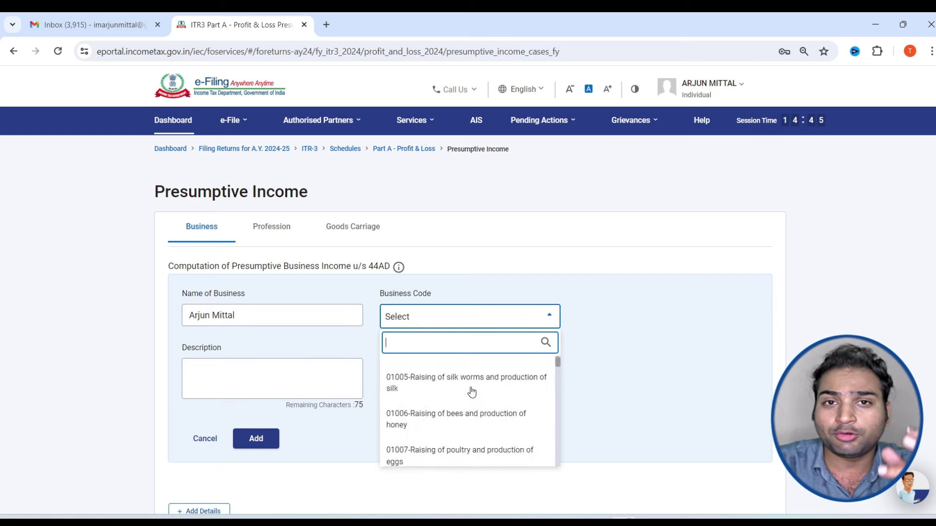
scroll(472, 392, "down", 15)
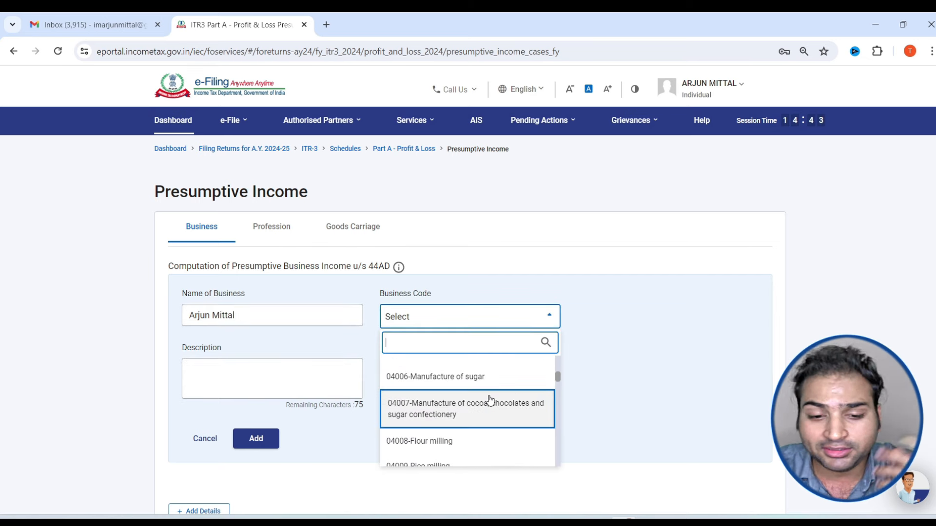
scroll(489, 402, "down", 10)
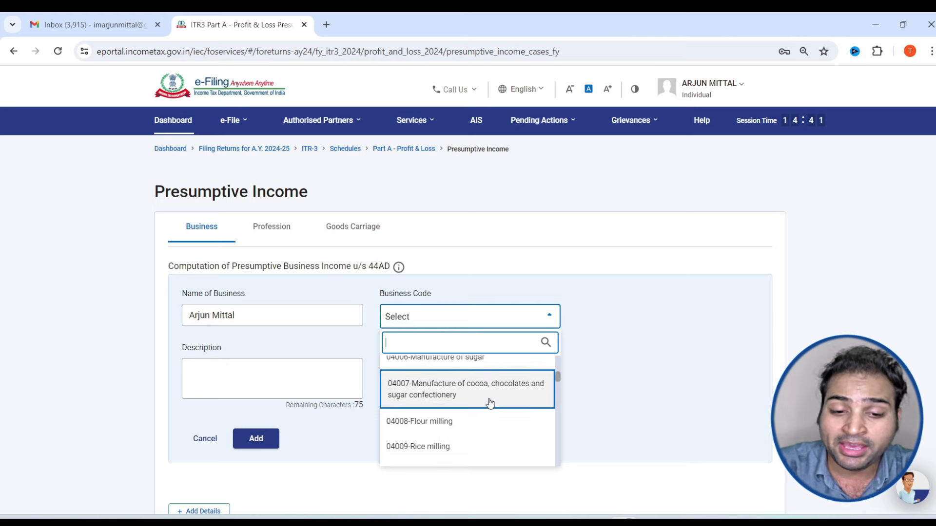
scroll(489, 407, "down", 15)
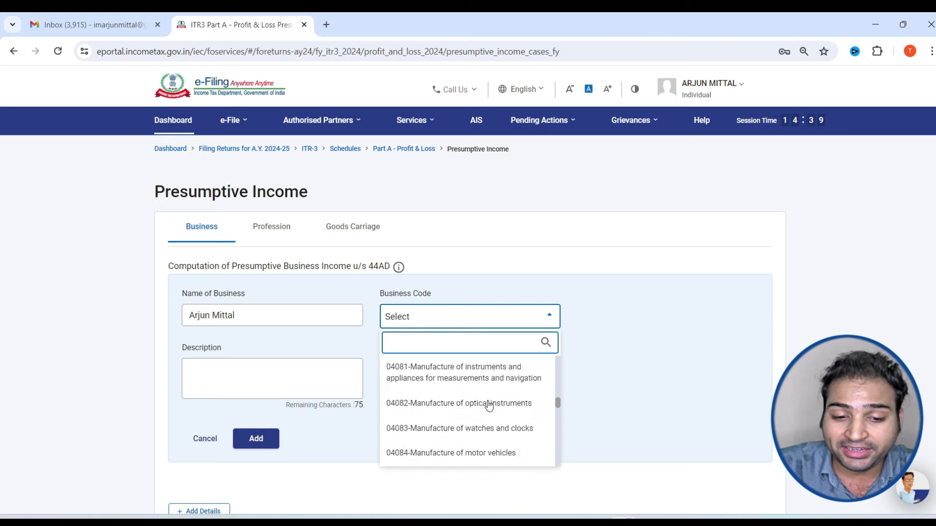
scroll(489, 407, "down", 10)
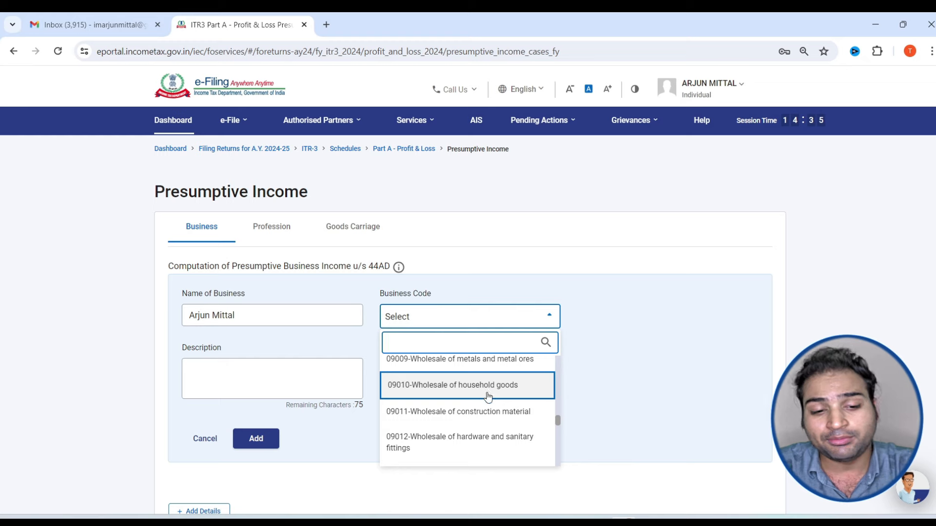
left_click(488, 396)
left_click(209, 388)
type("qdd")
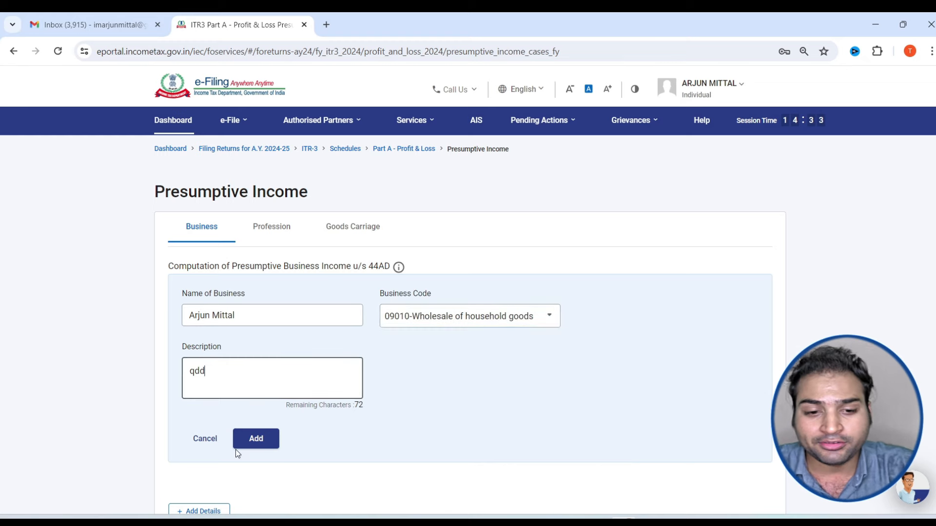
left_click(250, 440)
Enter the bank and cash receipt amounts for the 44AD turnover
scroll(248, 442, "down", 5)
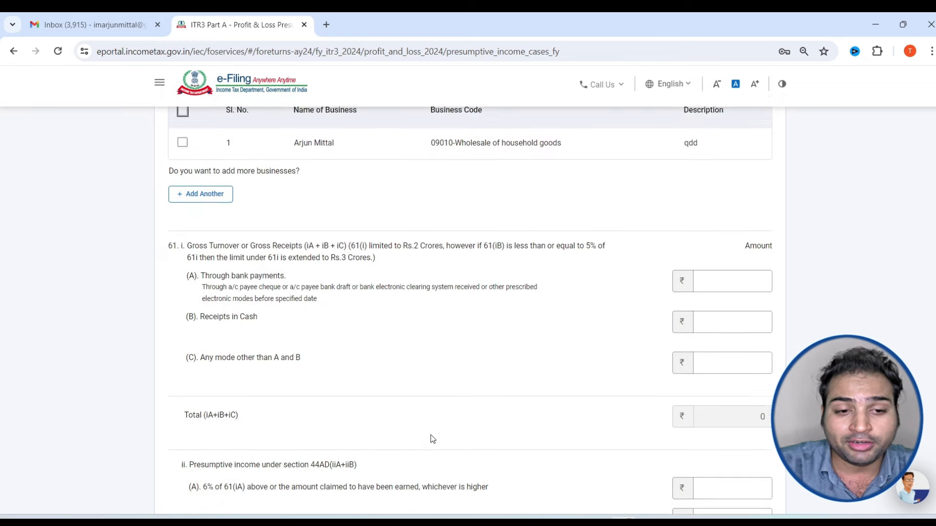
left_click_drag(250, 173, 280, 174)
left_click(733, 208)
left_click(732, 243)
scroll(732, 243, "down", 1)
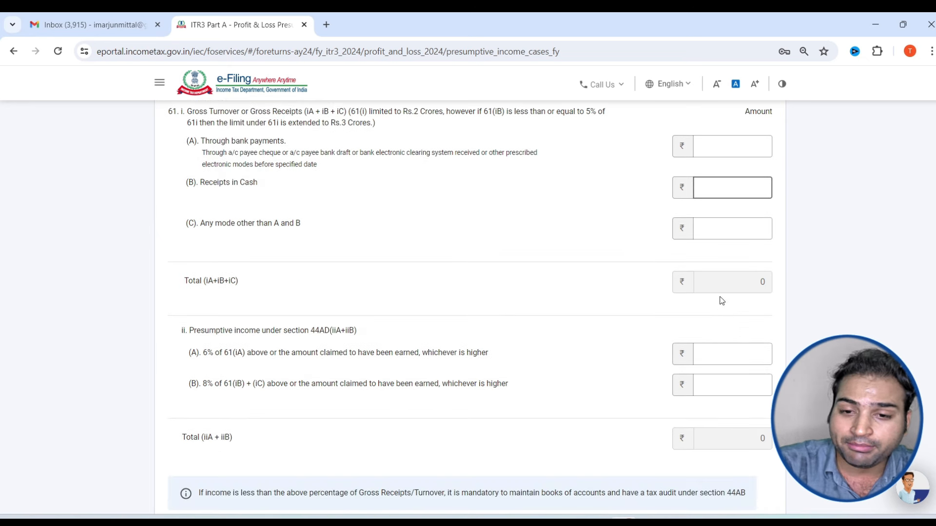
type("500000")
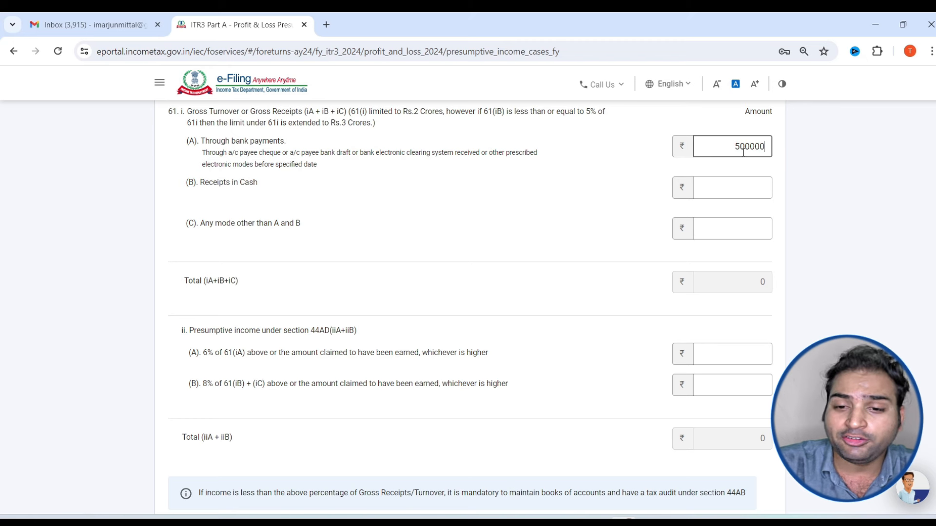
left_click(745, 185)
type("100")
type("00")
scroll(751, 244, "up", 7)
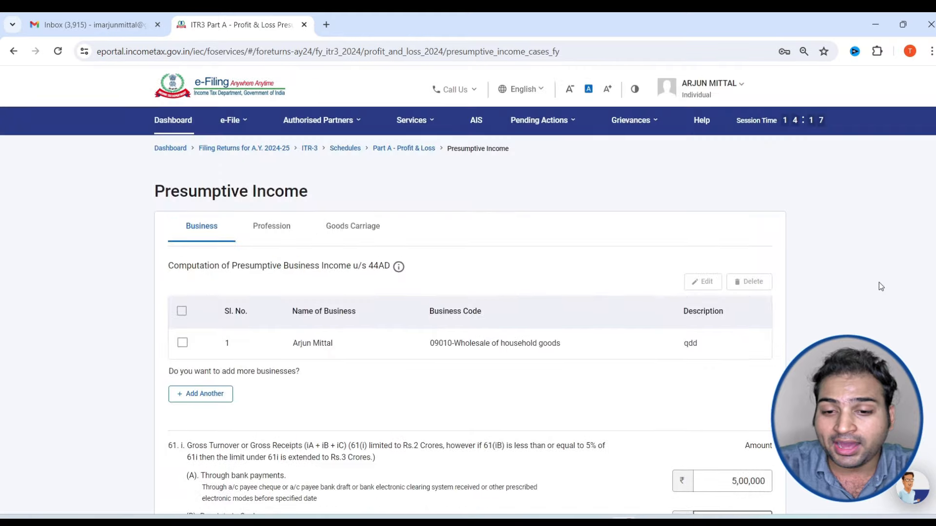
scroll(755, 389, "down", 5)
key("Tab")
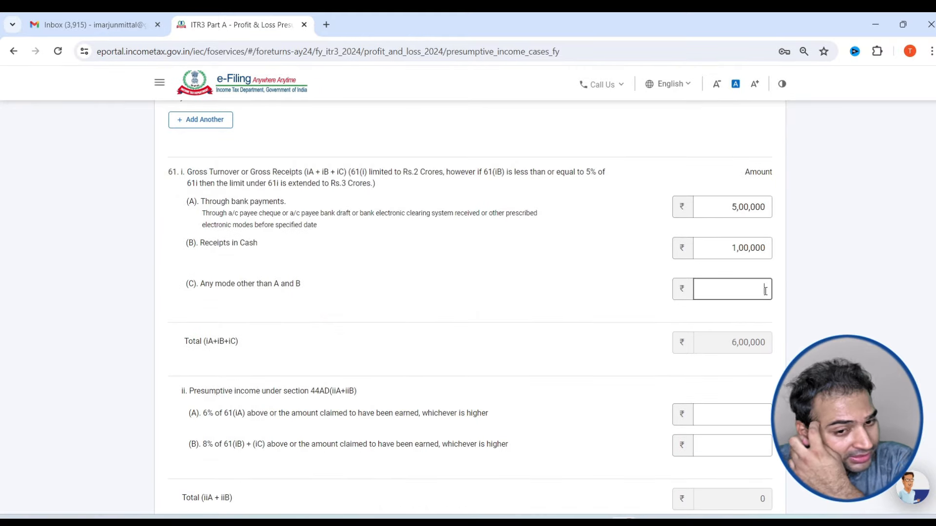
Enter the presumptive income amounts at 6% and 8%
scroll(712, 339, "down", 1)
left_click(713, 354)
type("30000")
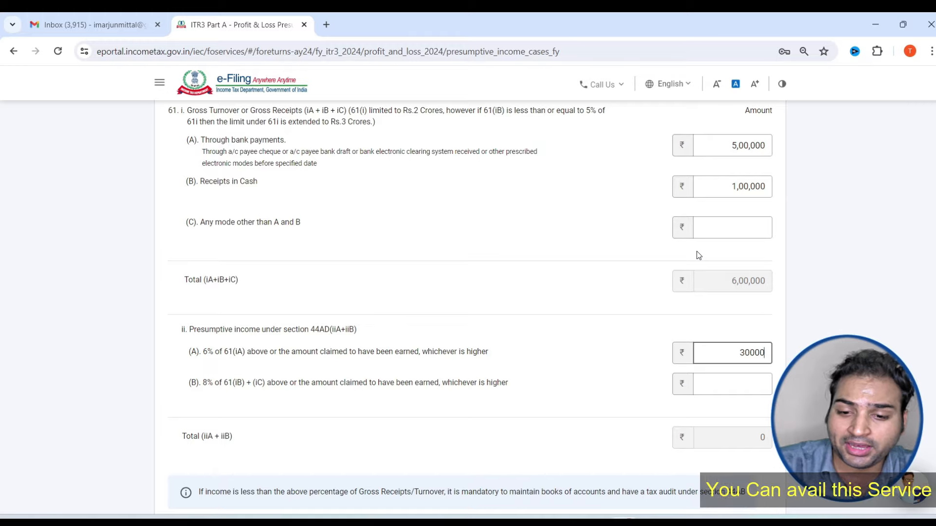
left_click(739, 381)
type("10000")
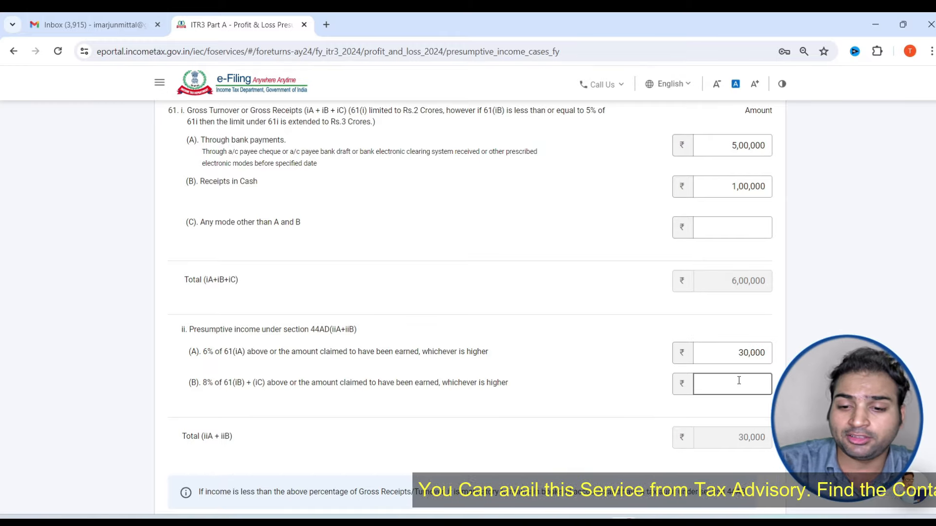
left_click(833, 333)
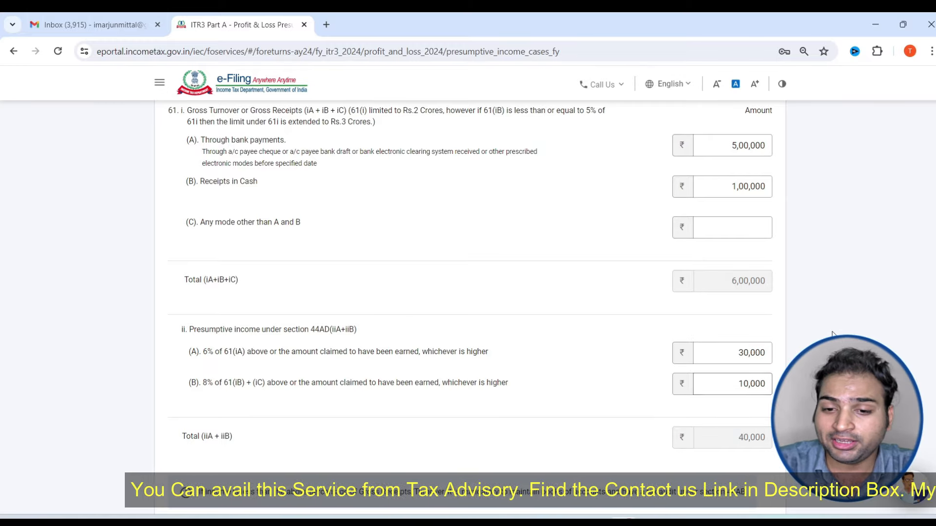
scroll(804, 356, "down", 4)
scroll(751, 279, "up", 4)
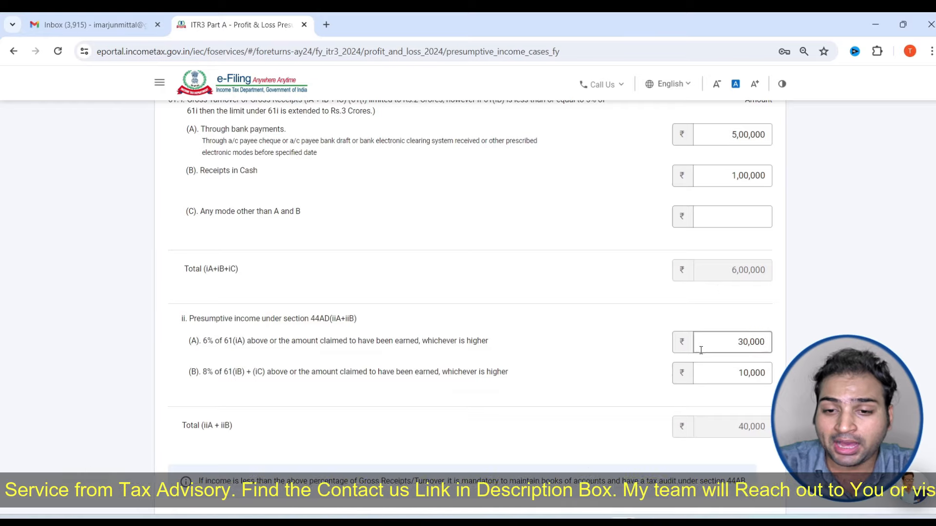
scroll(700, 344, "down", 4)
scroll(758, 212, "up", 5)
Correct amounts to 50,00,000 bank, 10,00,000 cash, 3,00,000 at 6%, 1,00,000 at 8%, and save
left_click(759, 200)
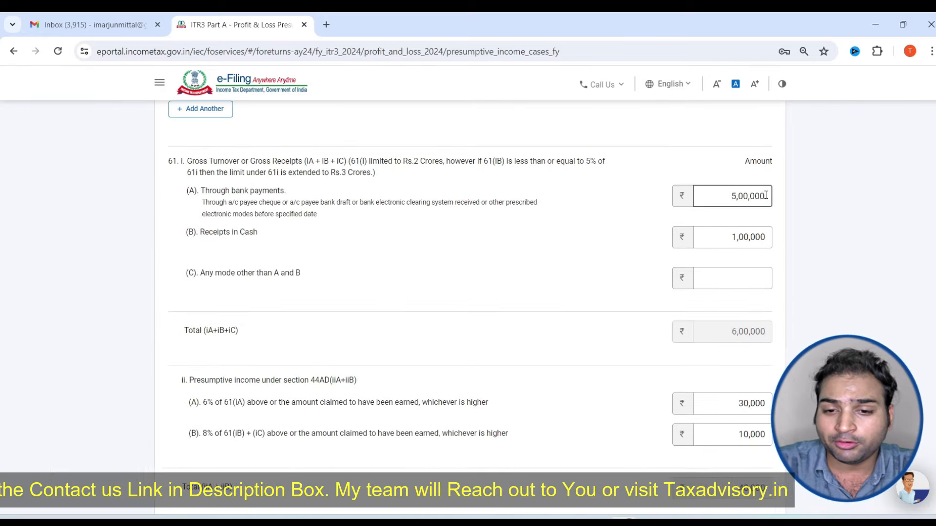
type("0")
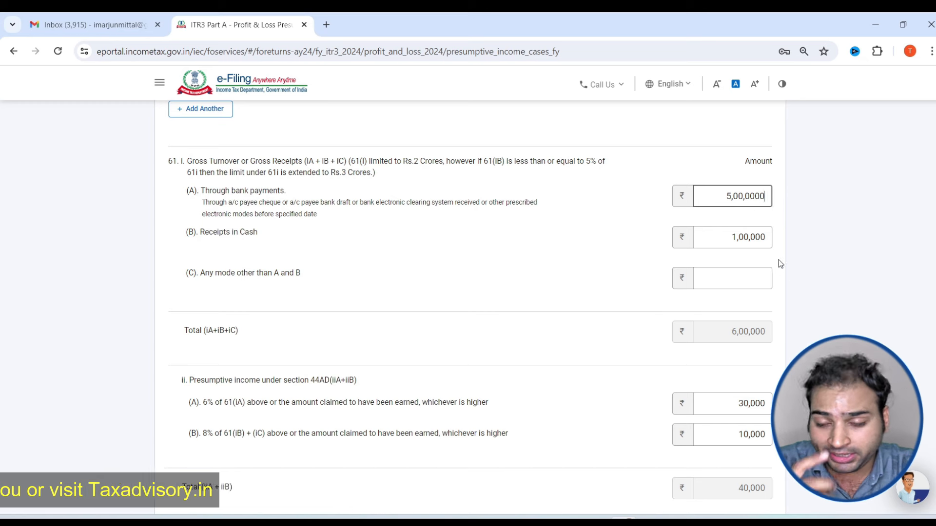
left_click(767, 237)
type("0")
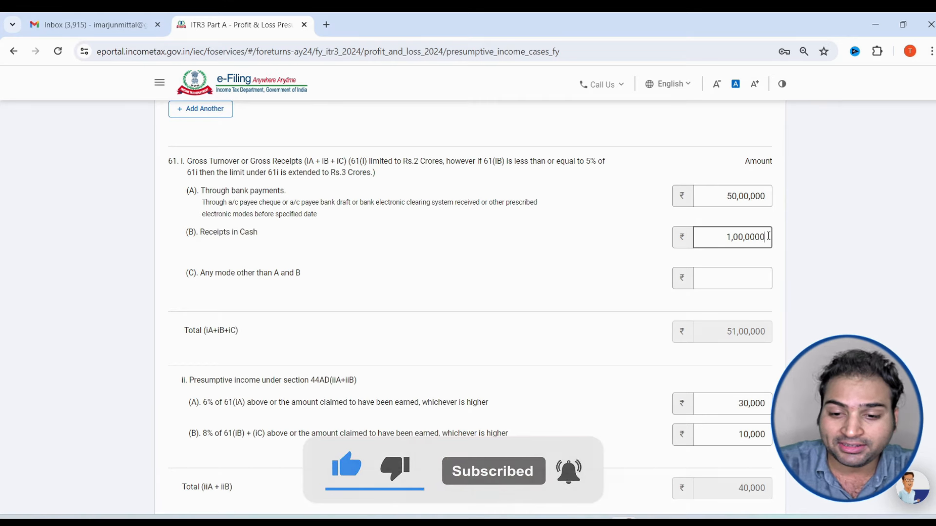
scroll(770, 298, "down", 4)
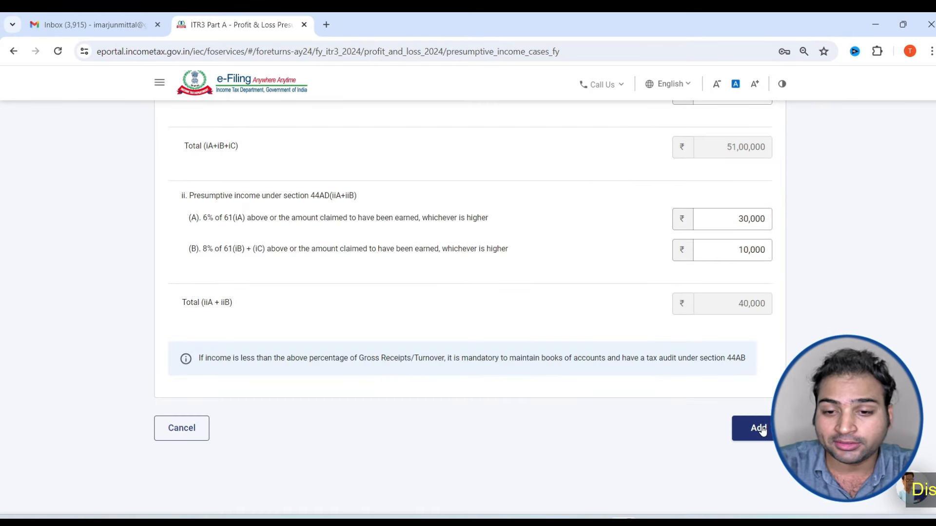
scroll(770, 216, "up", 4)
scroll(770, 217, "down", 1)
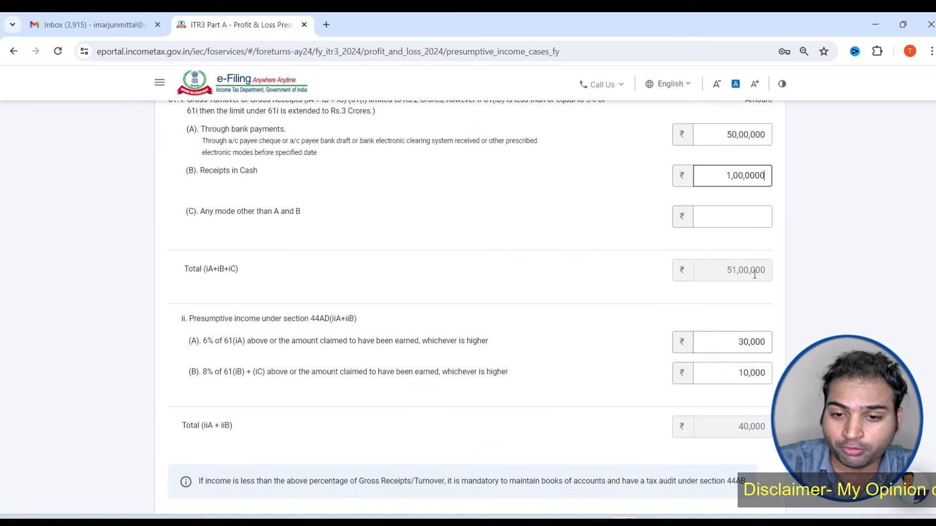
left_click(777, 344)
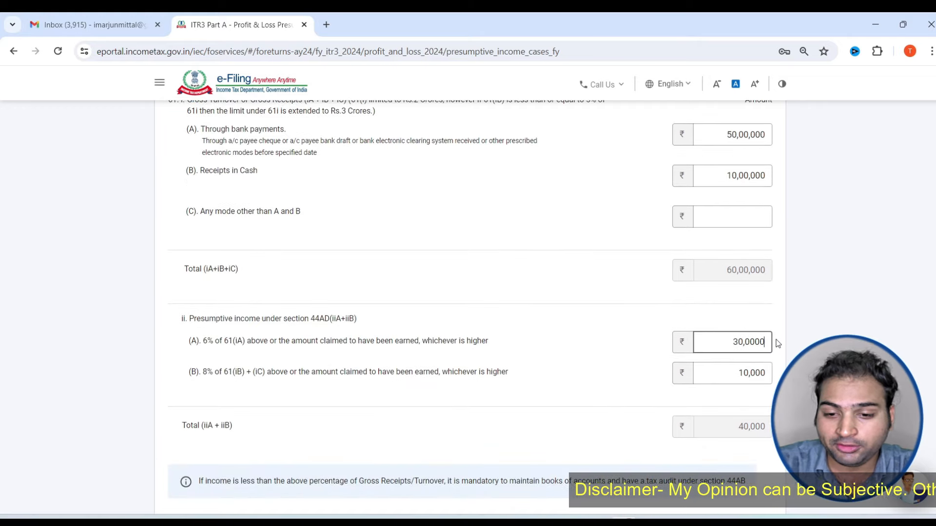
type("0")
left_click(769, 378)
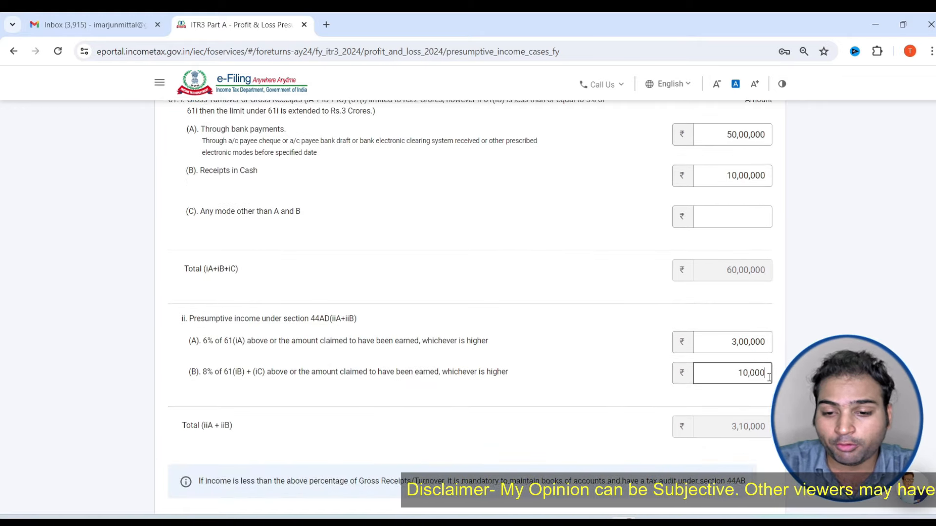
type("0")
scroll(769, 378, "down", 3)
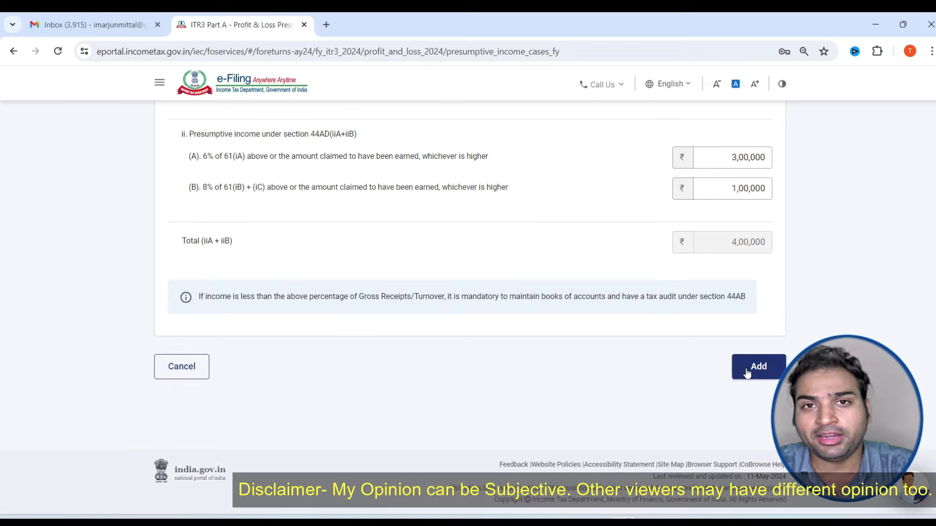
left_click(749, 374)
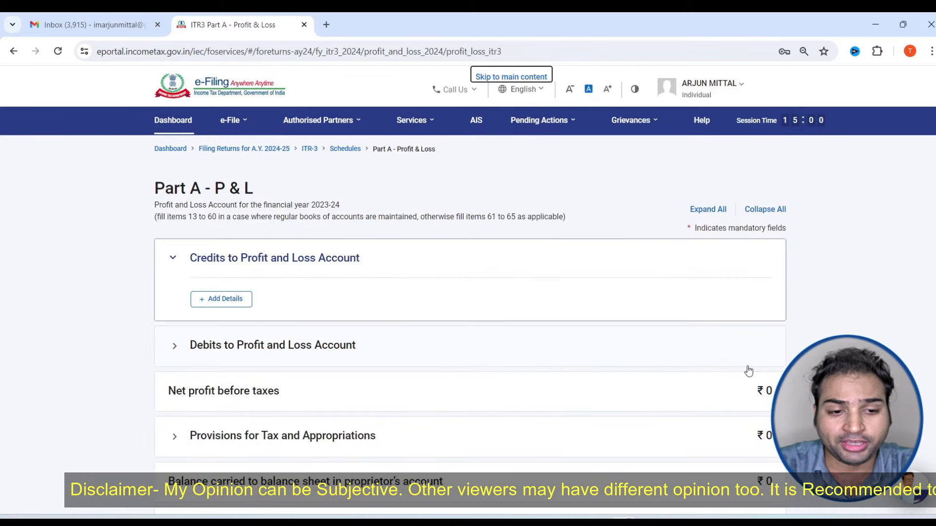
Confirm the Part A – P & L schedule
scroll(680, 407, "down", 5)
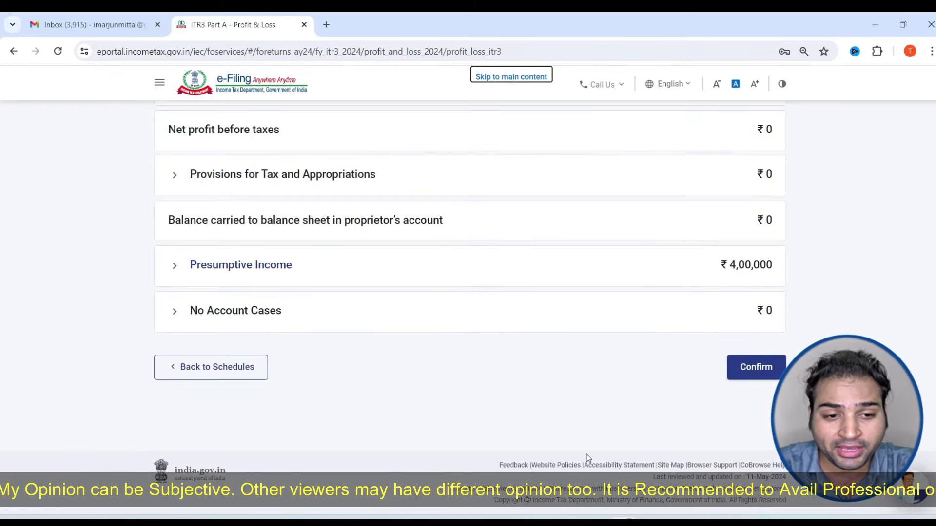
left_click(780, 368)
scroll(422, 353, "down", 5)
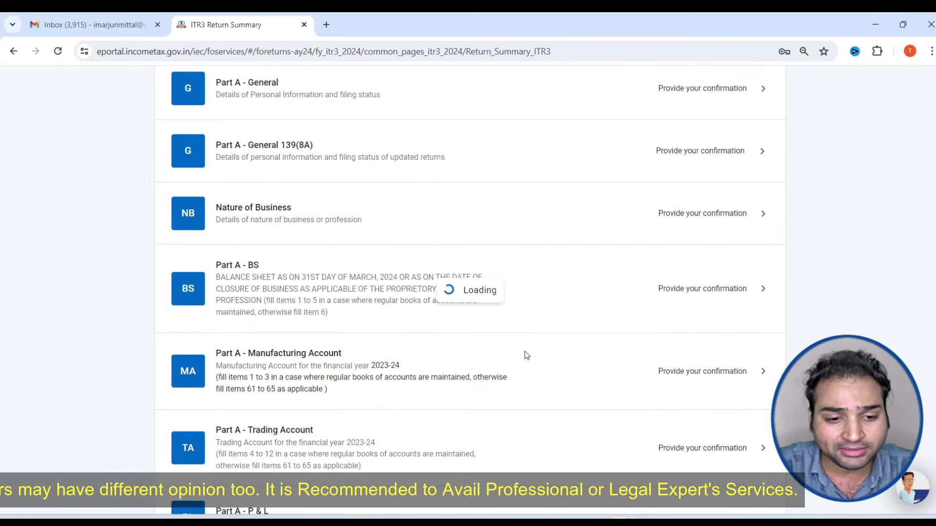
scroll(523, 359, "down", 4)
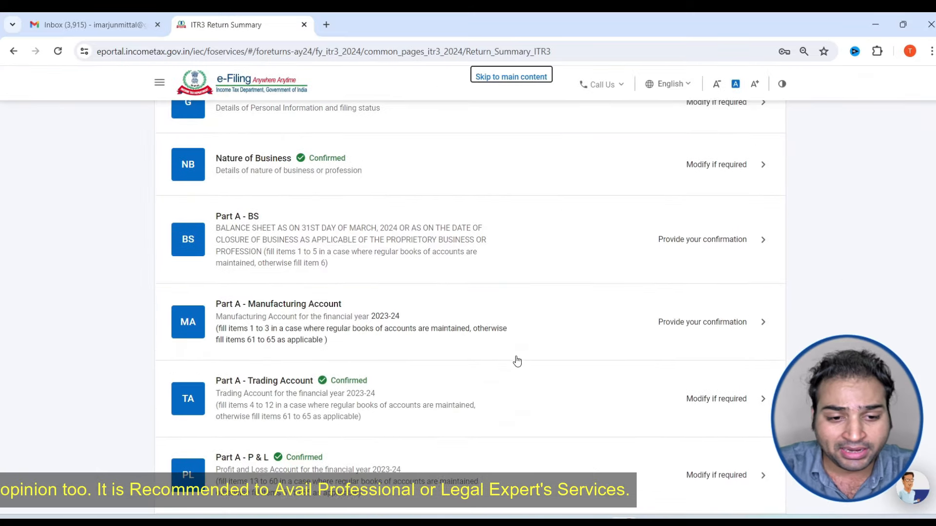
Reopen Part A – Trading Account from the summary and confirm it
left_click(480, 385)
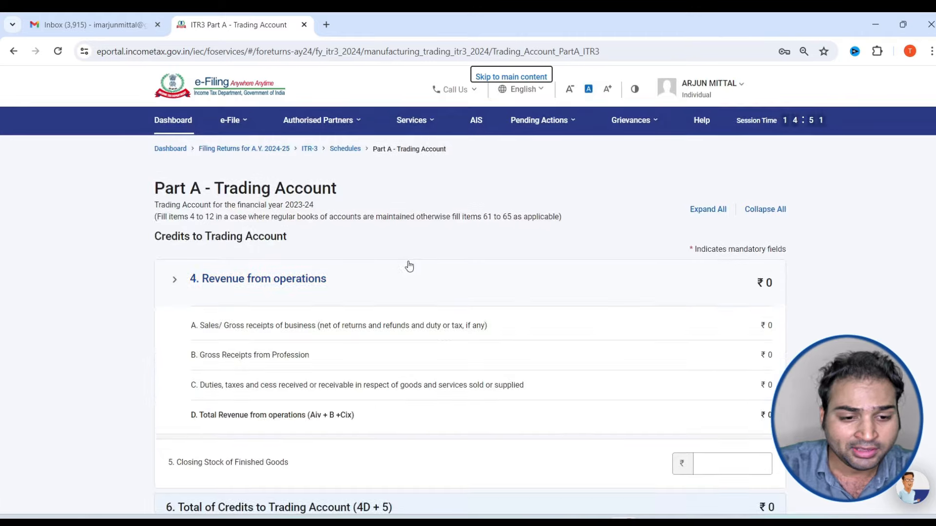
scroll(408, 273, "down", 8)
scroll(564, 395, "down", 3)
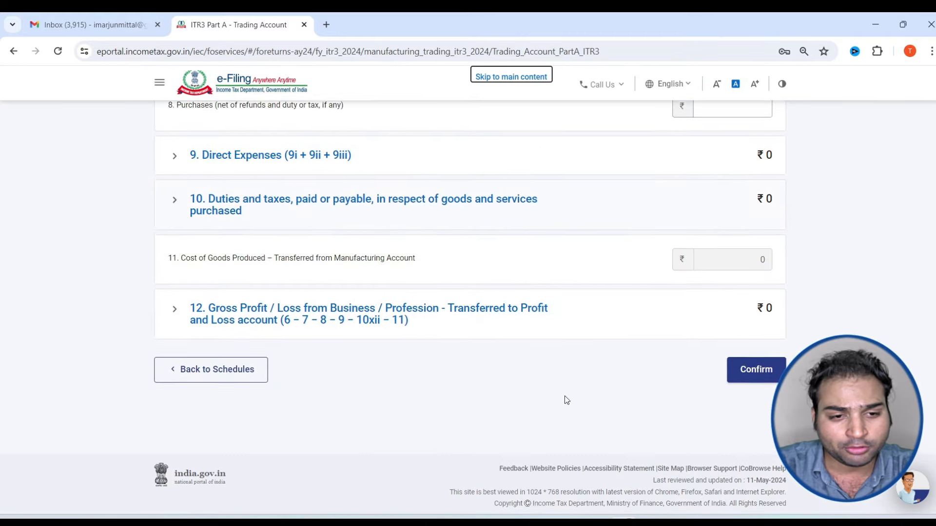
left_click(761, 364)
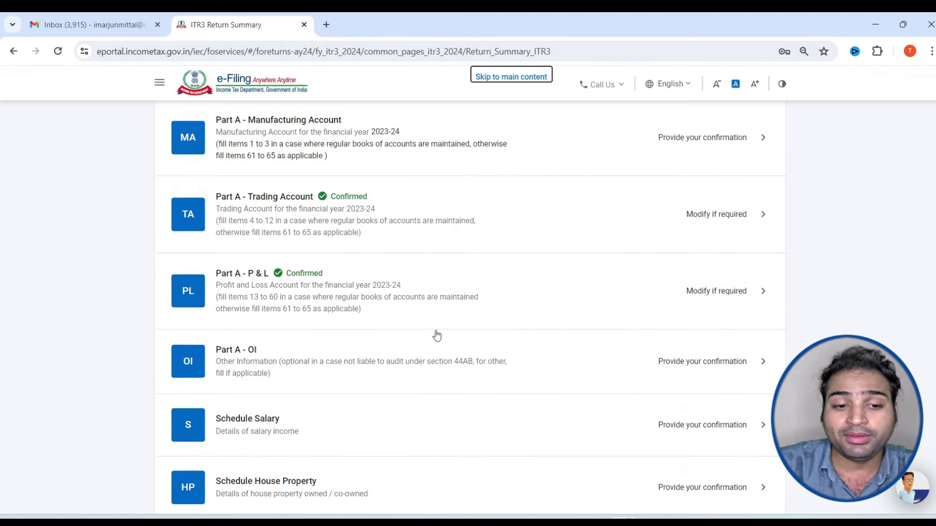
scroll(436, 335, "down", 2)
left_click(403, 303)
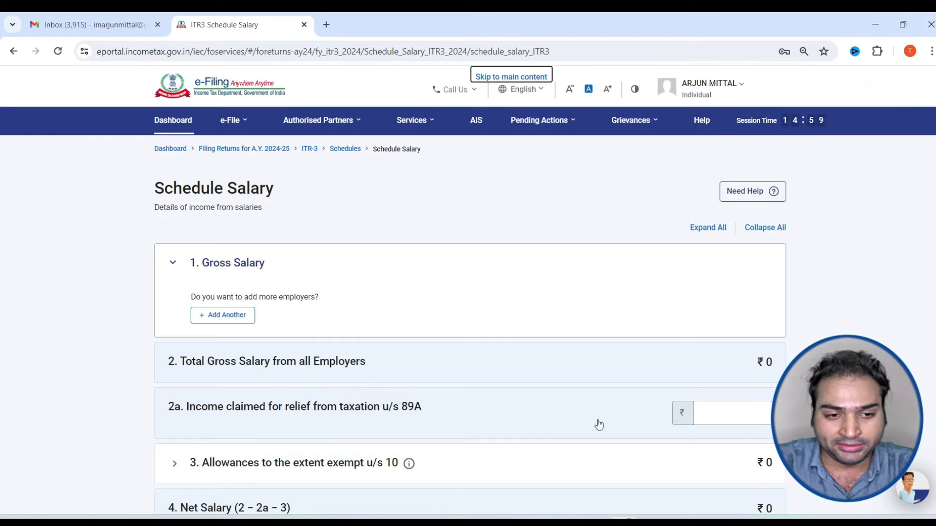
Bring up the empty Add details of breakup form for a new employer's salary
scroll(262, 330, "down", 3)
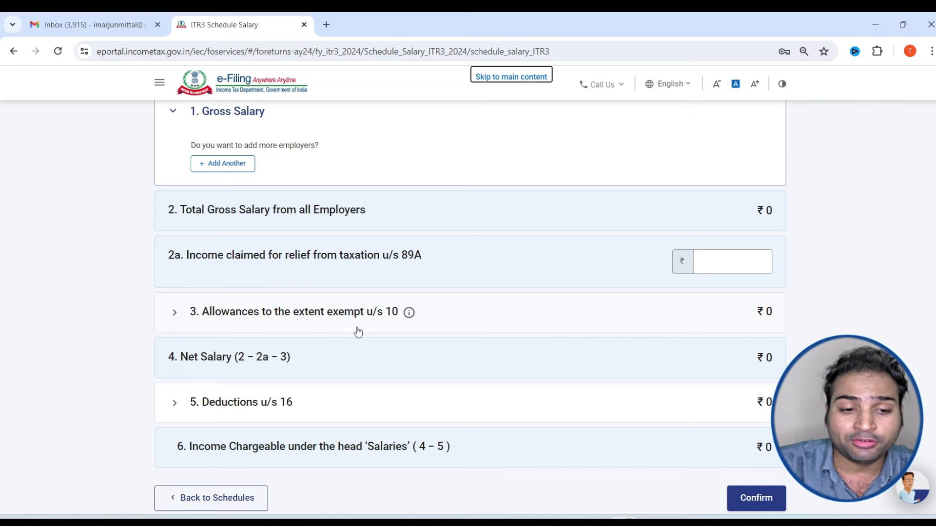
scroll(358, 332, "up", 3)
left_click(241, 322)
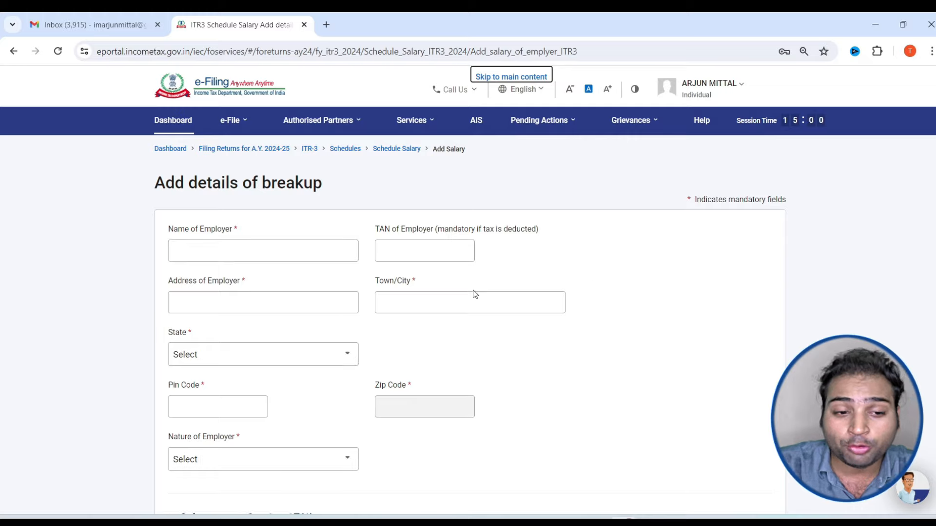
Set the first salary breakup row to Basic salary of 5,50,000
scroll(230, 253, "down", 3)
scroll(204, 190, "up", 3)
left_click(220, 251)
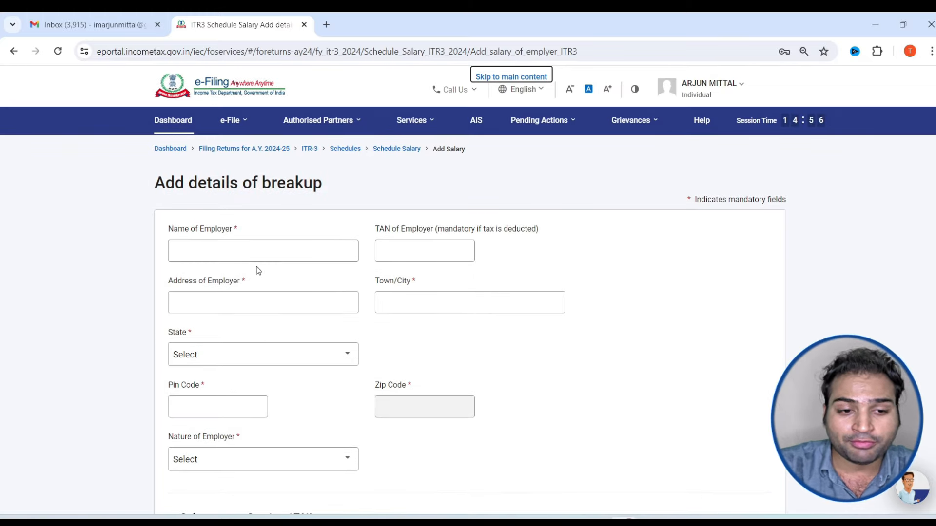
scroll(255, 302, "down", 9)
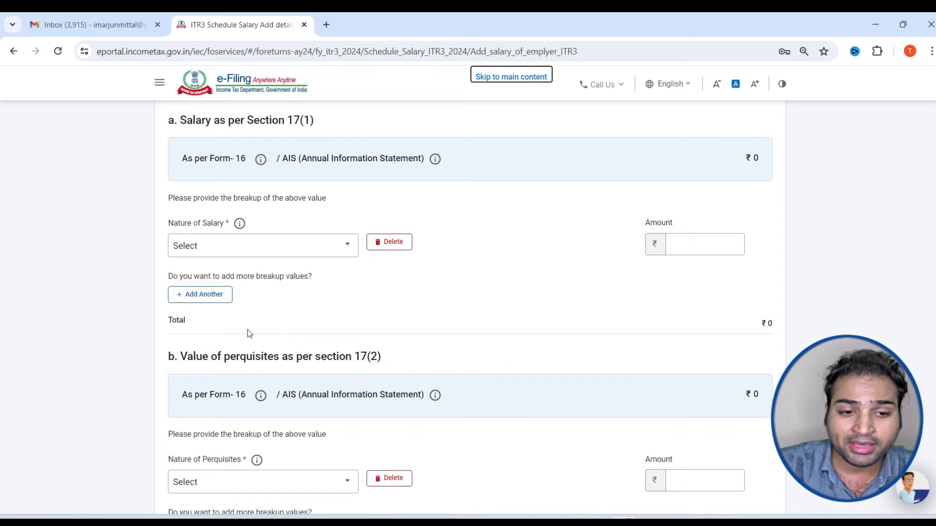
scroll(263, 333, "down", 3)
left_click_drag(240, 239, 298, 239)
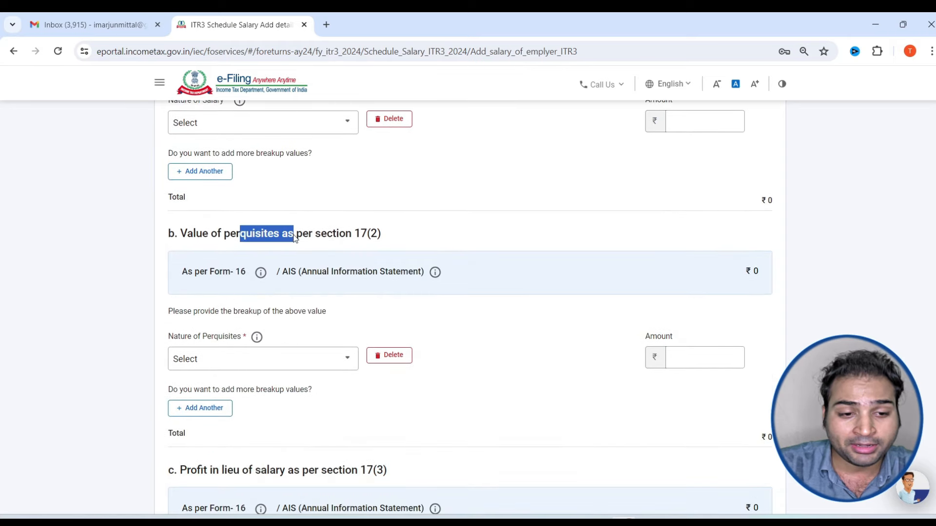
scroll(270, 344, "up", 10)
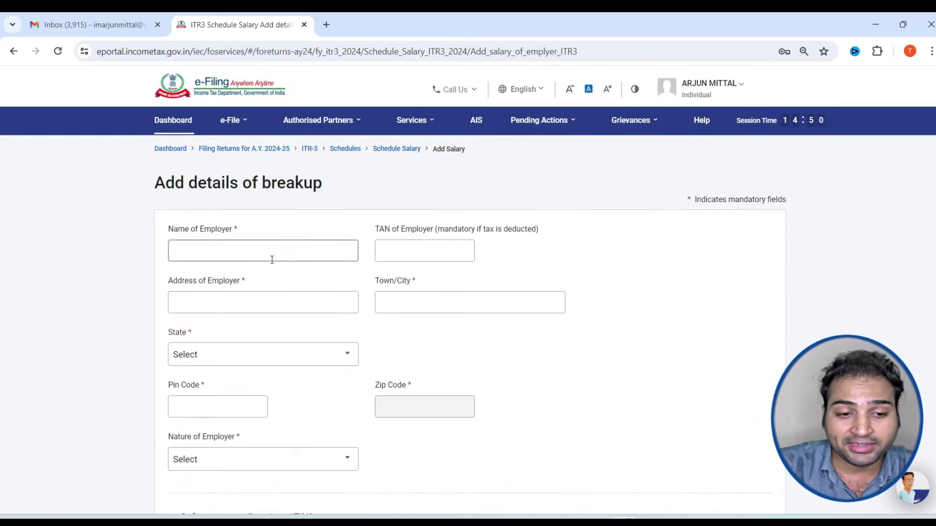
scroll(268, 268, "down", 8)
left_click(273, 245)
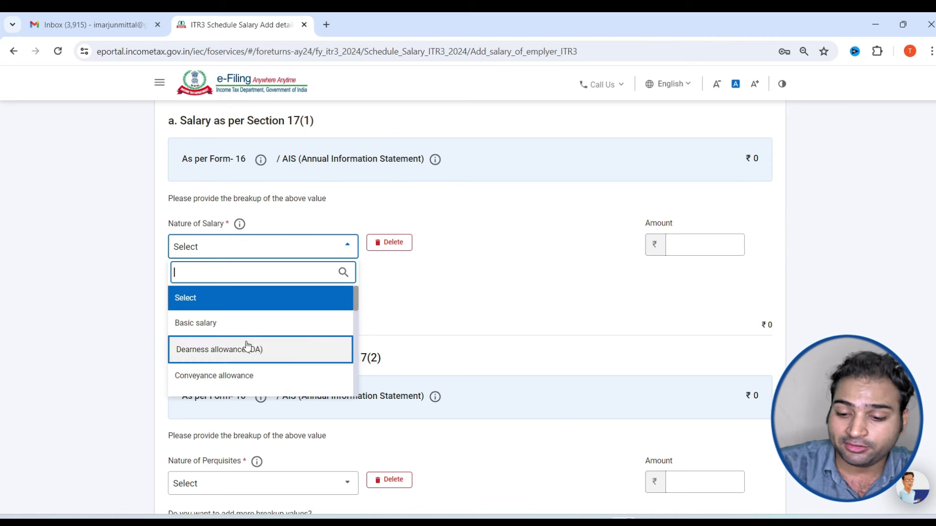
left_click(249, 324)
left_click(734, 242)
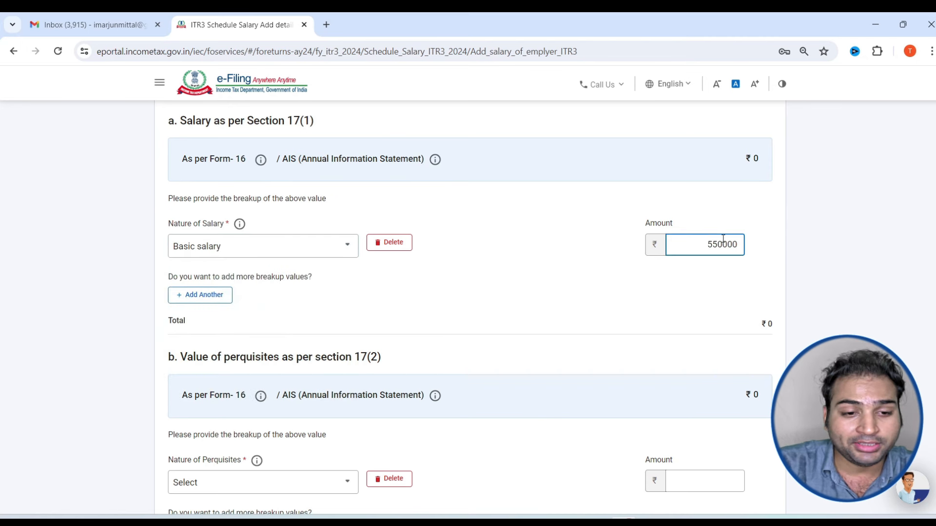
type("550000")
left_click(853, 276)
Add a second row for Dearness allowance (DA) of 60,000, making Gross Salary 6,10,000
scroll(323, 331, "down", 1)
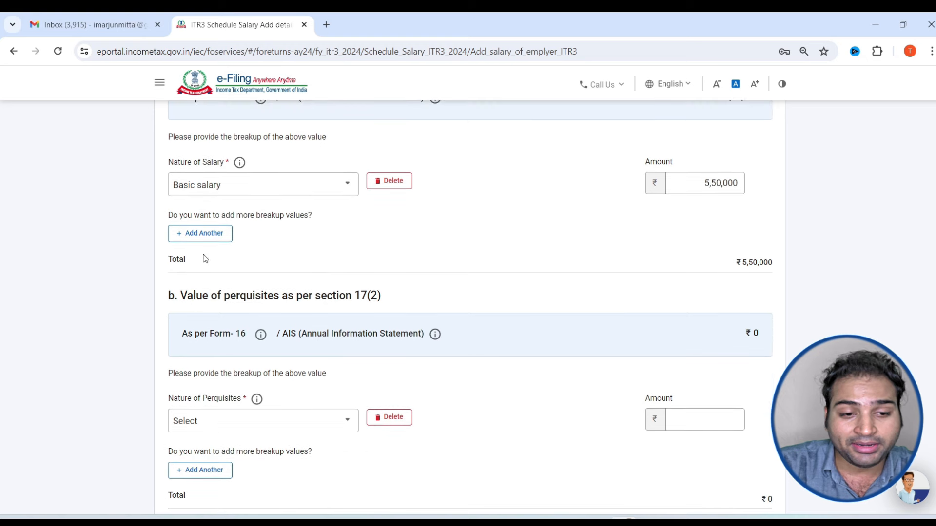
left_click(233, 196)
left_click(235, 284)
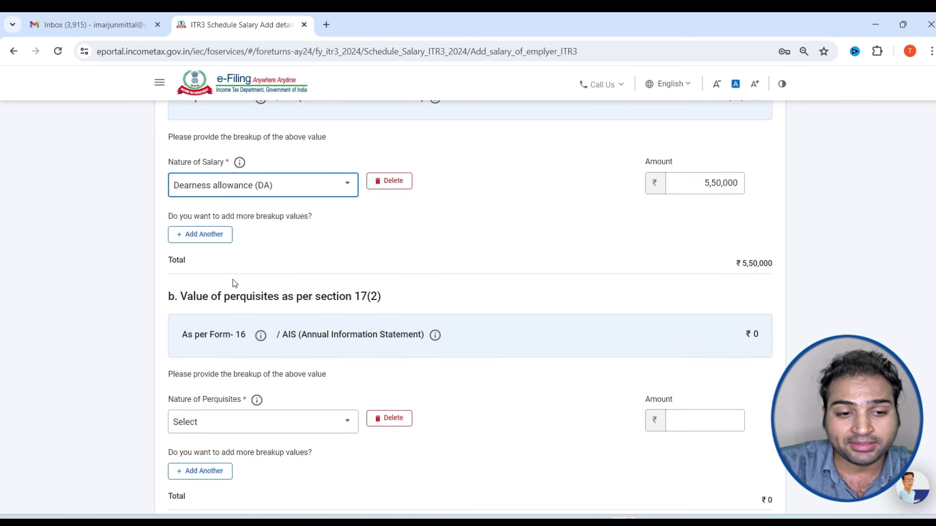
left_click(261, 180)
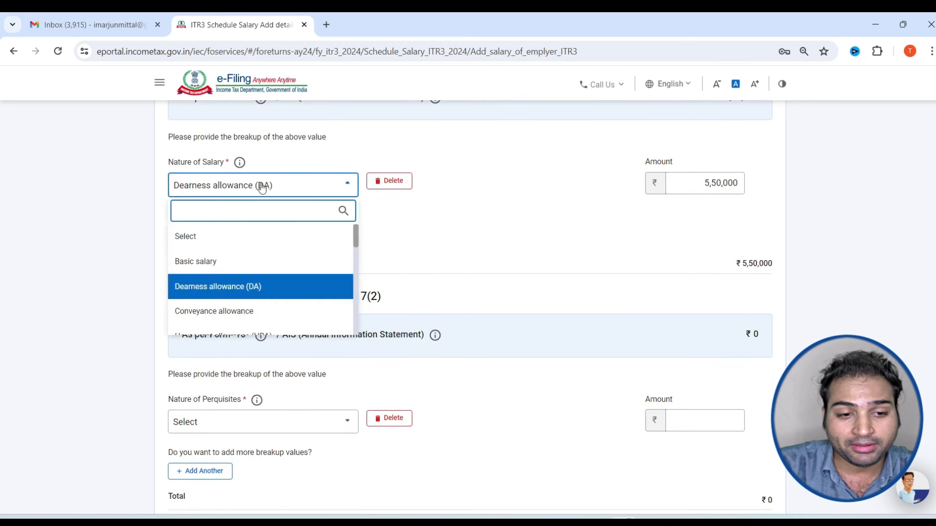
left_click(242, 261)
left_click(202, 236)
left_click(265, 239)
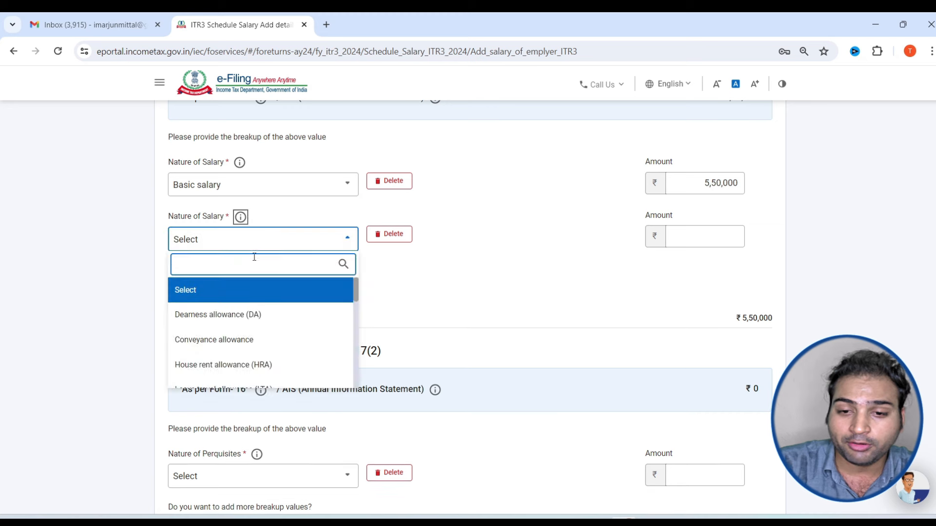
left_click(250, 314)
left_click(717, 243)
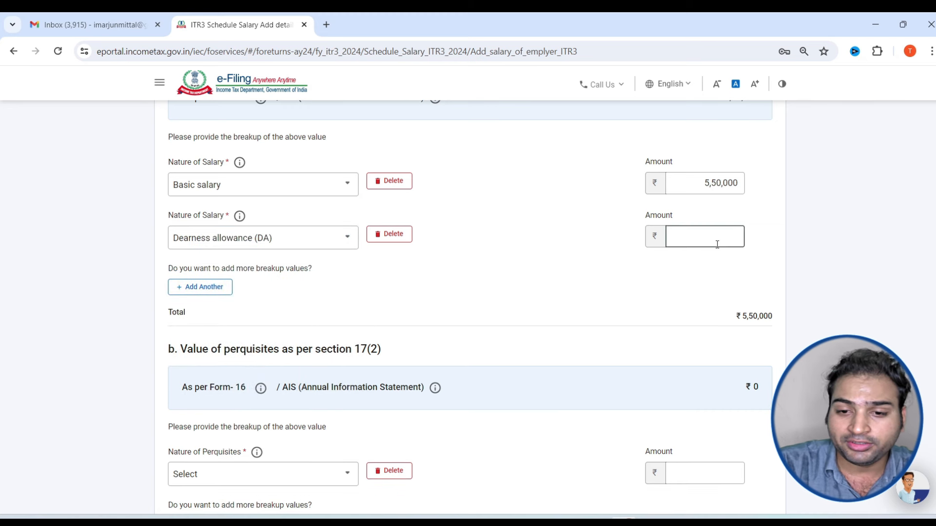
type("60000")
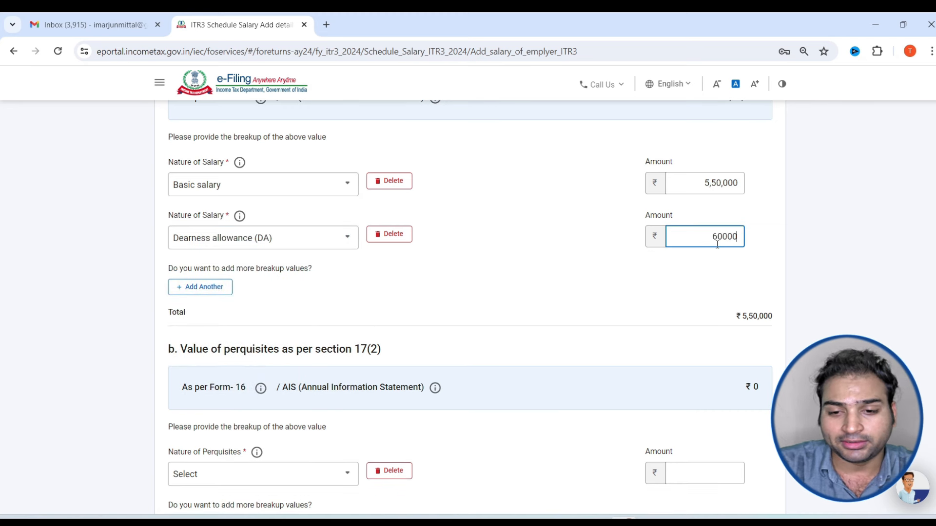
left_click(841, 271)
scroll(837, 270, "down", 9)
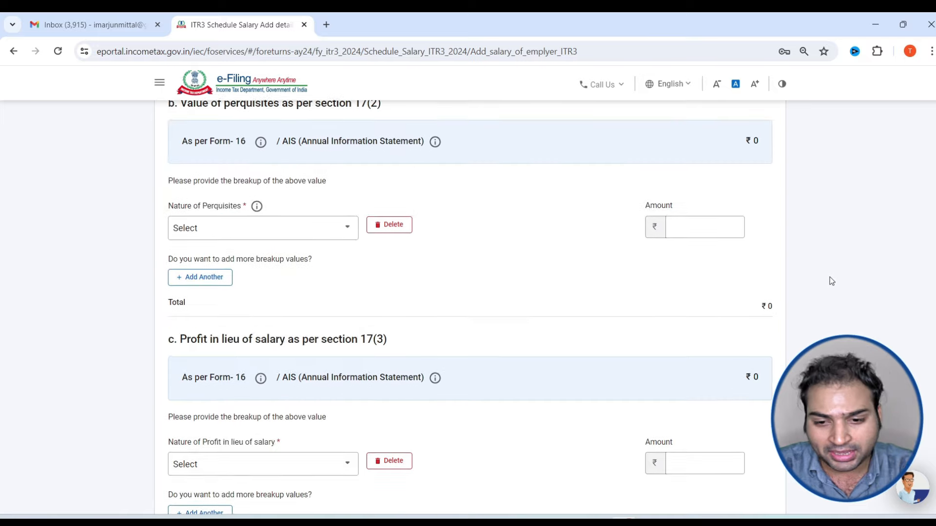
scroll(756, 314, "down", 4)
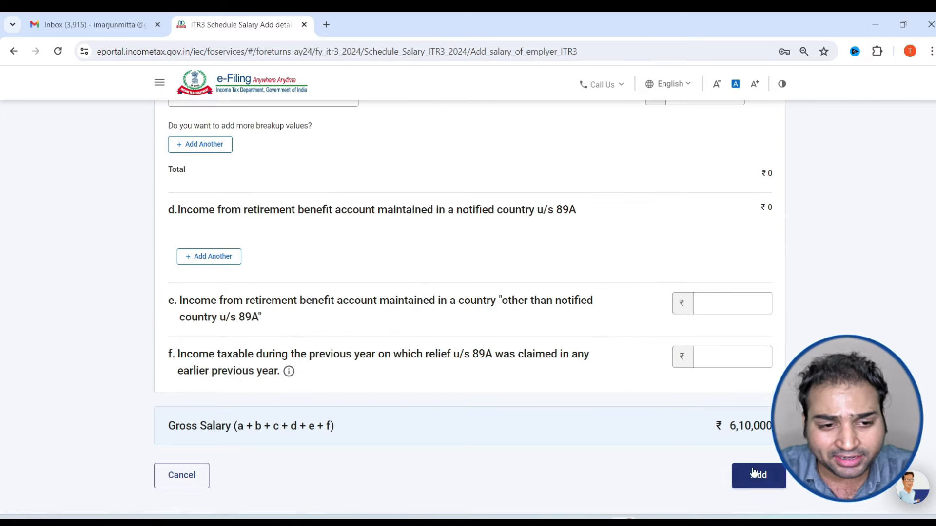
Delete the Basic salary and Dearness allowance rows from the employer salary breakup
left_click(756, 475)
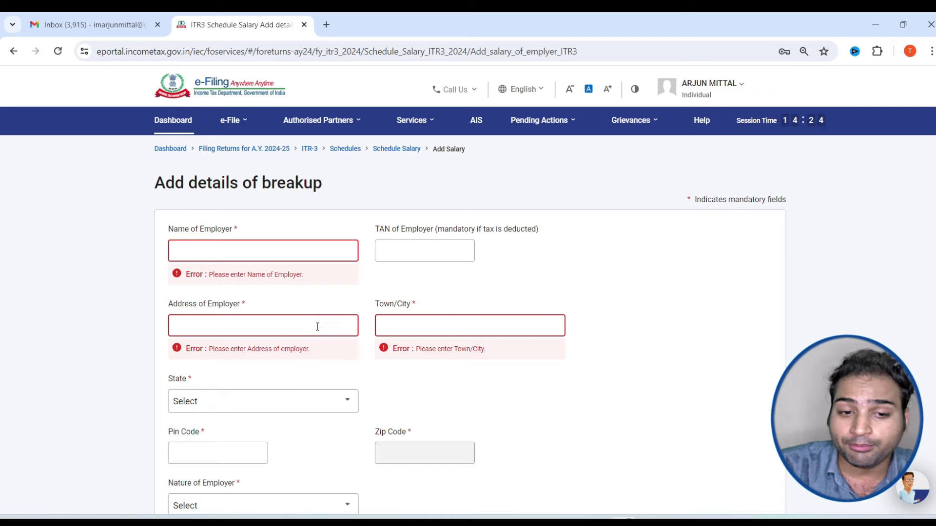
left_click(395, 322)
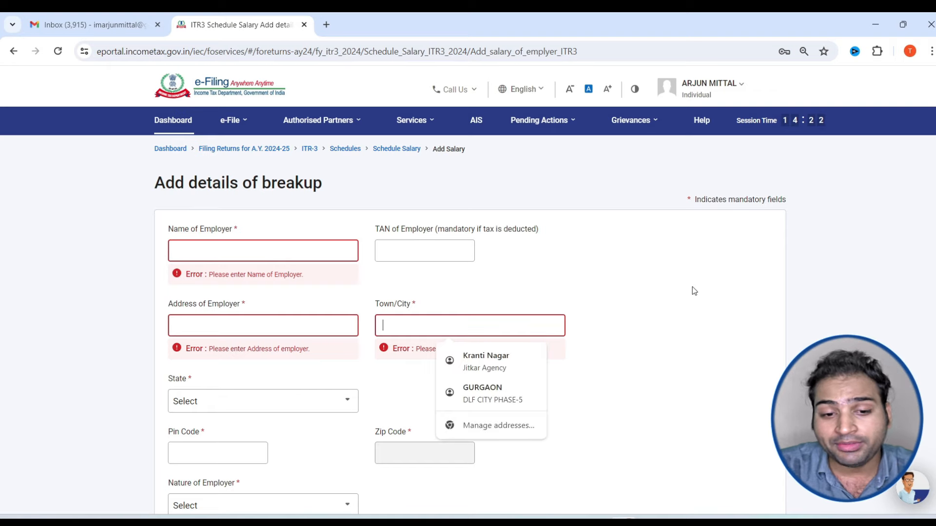
scroll(672, 302, "down", 6)
scroll(657, 316, "down", 1)
left_click(389, 373)
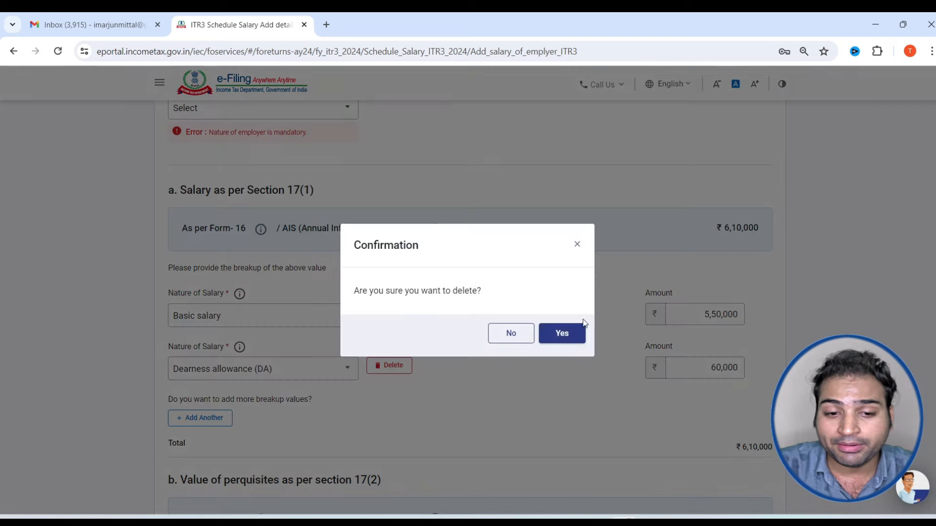
left_click(570, 339)
left_click(407, 314)
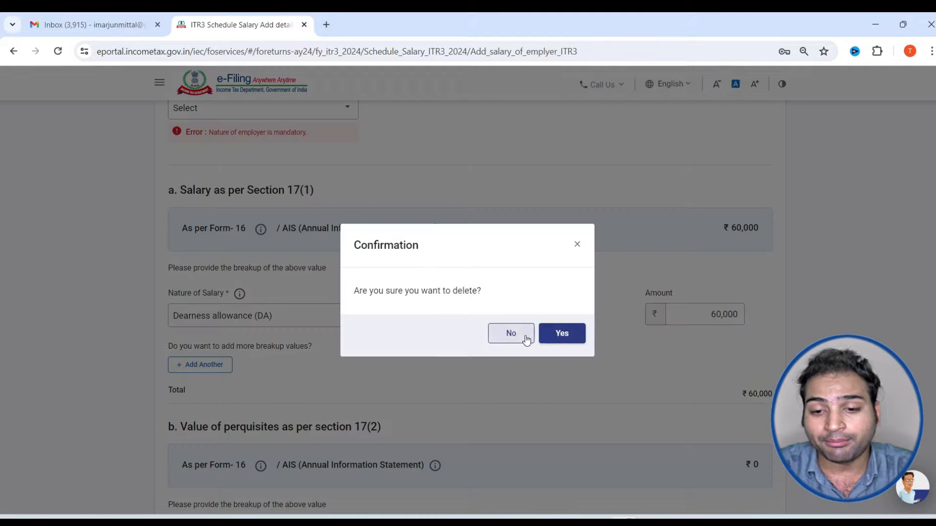
left_click(560, 338)
Abandon the emptied employer salary form so Schedule Salary shows zero gross salary
scroll(560, 337, "down", 15)
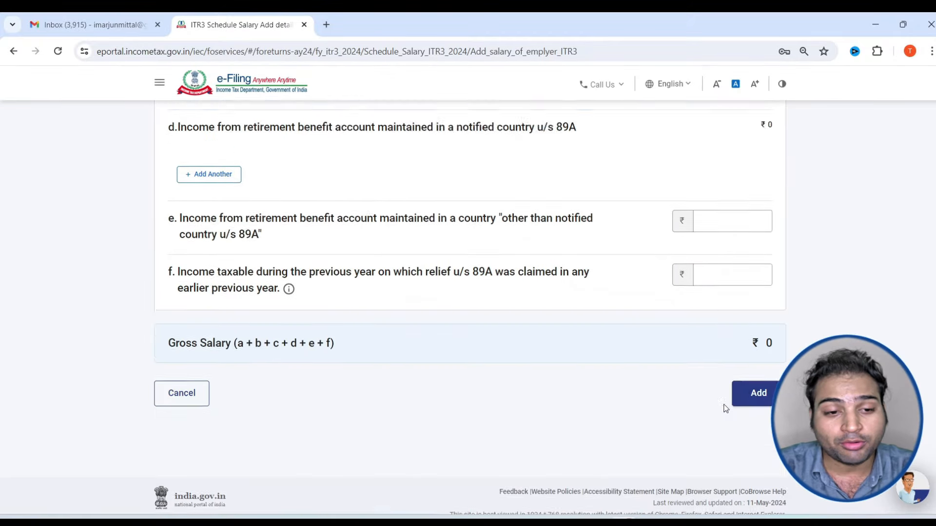
left_click(758, 367)
scroll(224, 307, "down", 10)
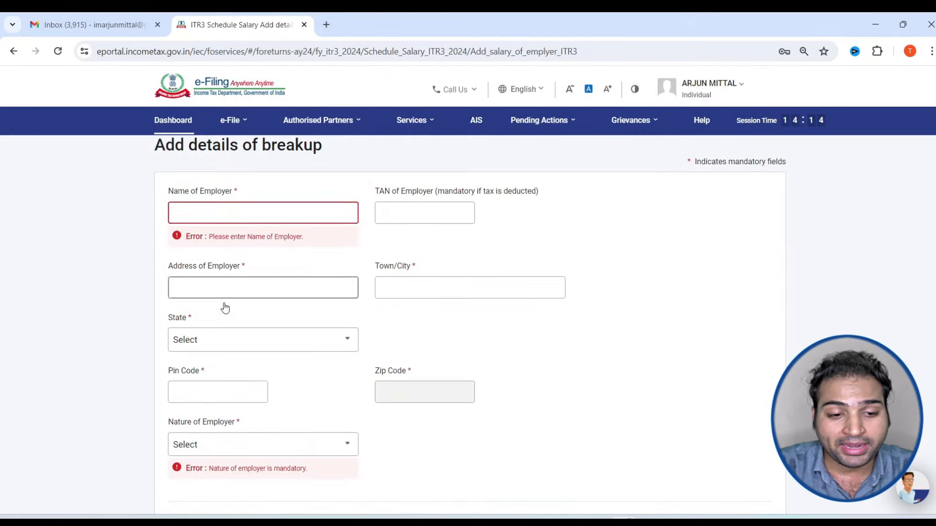
scroll(227, 370, "down", 5)
left_click(185, 364)
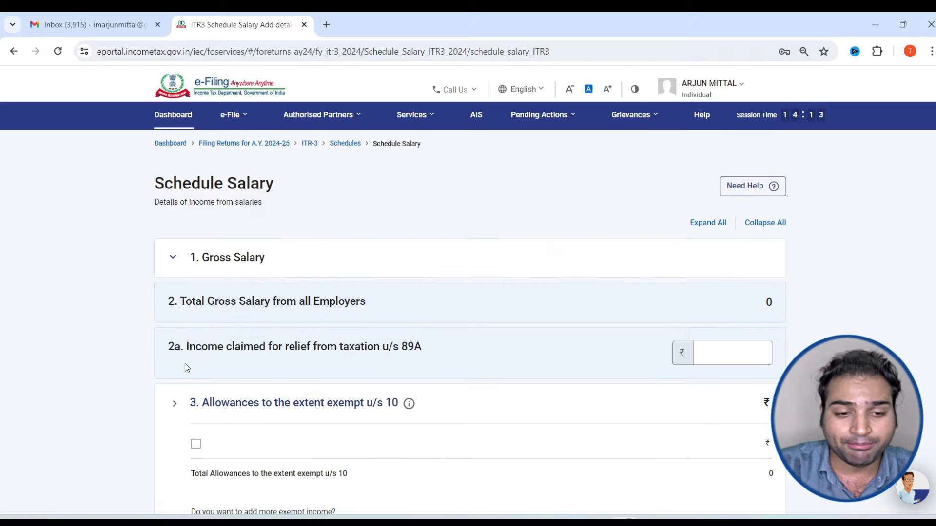
Check that Deductions u/s 16 shows ₹0 standard deduction, then go back to the schedules list
scroll(357, 363, "down", 5)
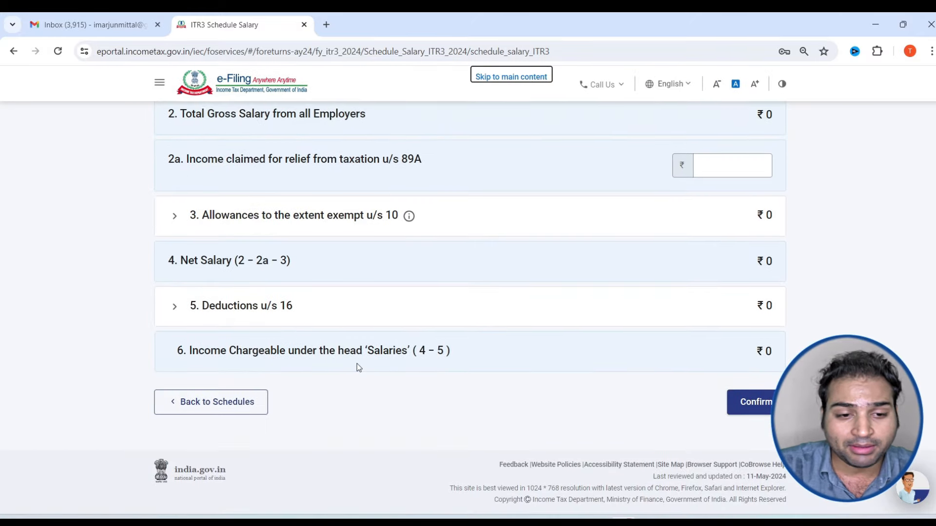
scroll(438, 342, "up", 5)
scroll(300, 317, "down", 5)
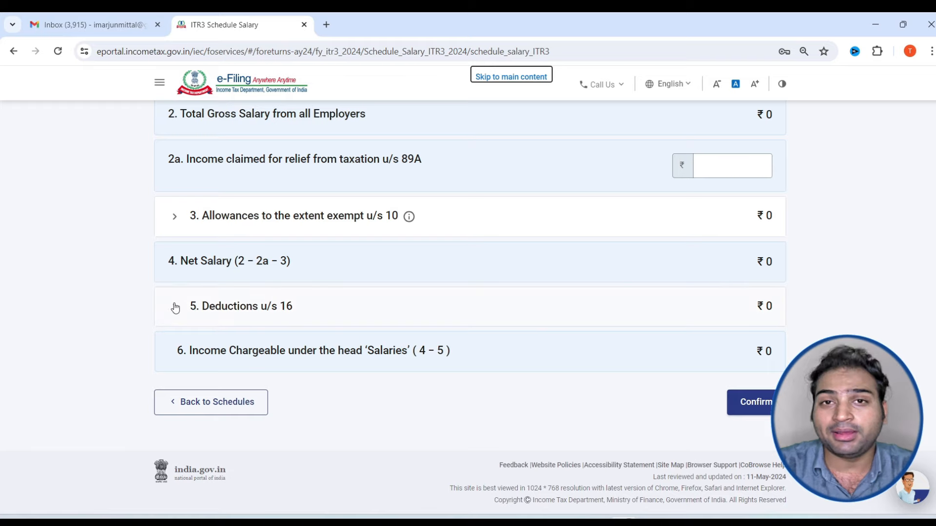
left_click(174, 307)
scroll(176, 307, "down", 1)
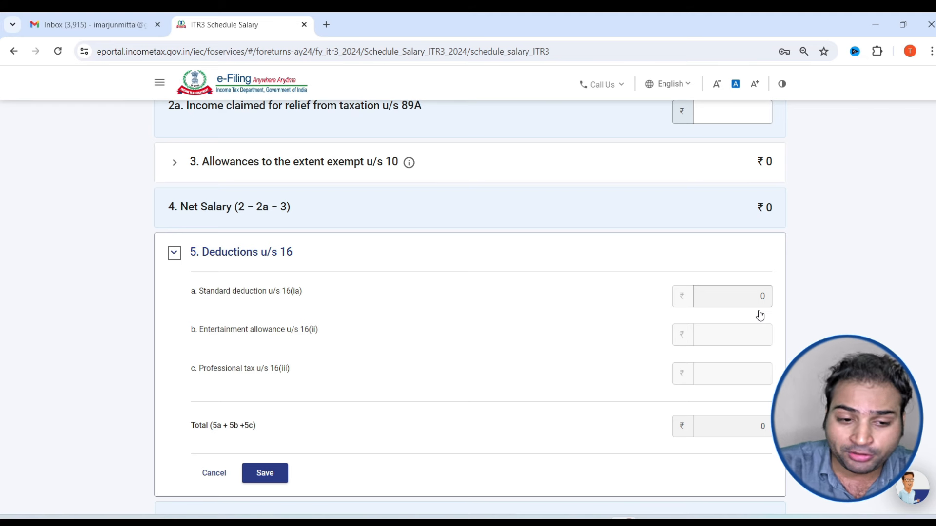
scroll(588, 341, "down", 3)
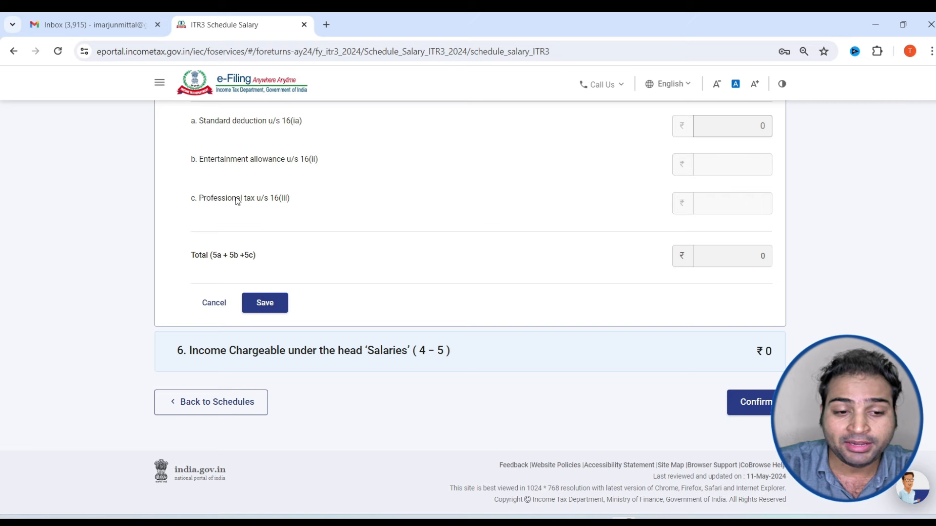
left_click_drag(236, 198, 281, 199)
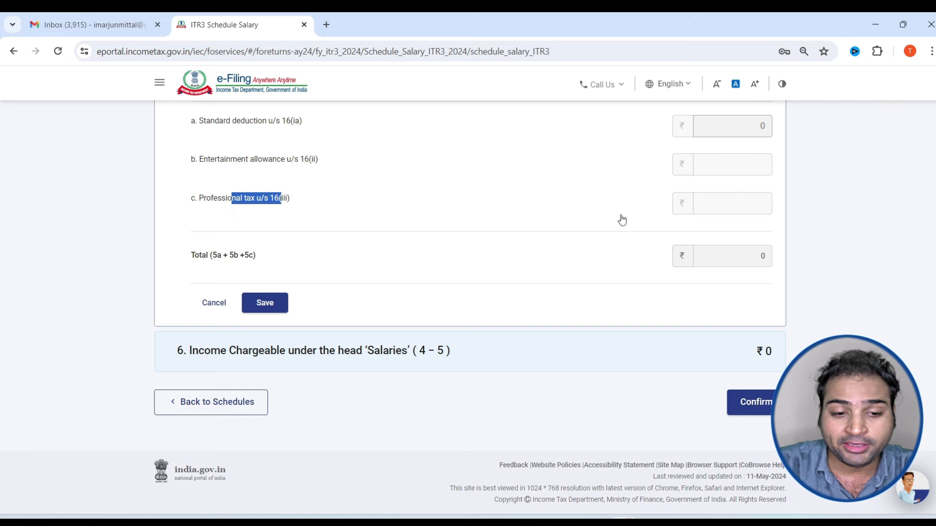
left_click(206, 402)
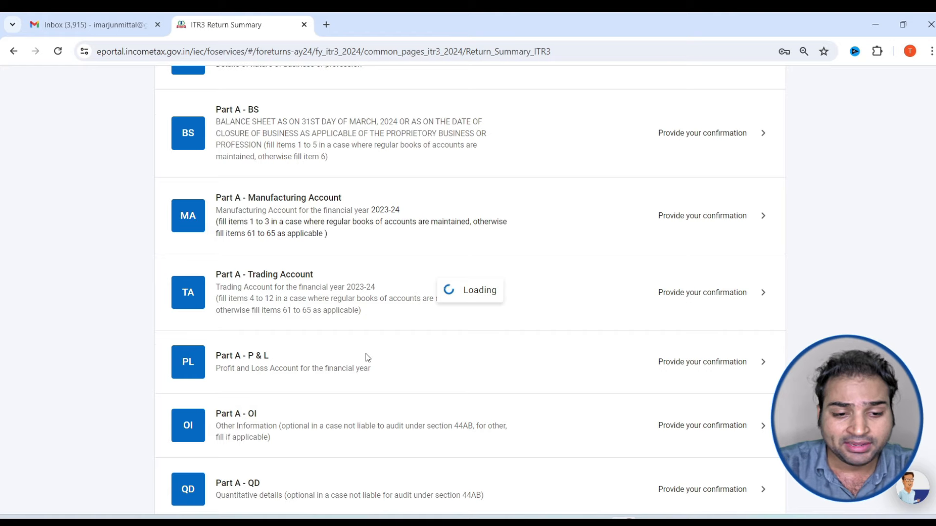
Open Schedule House Property, start a property entry, then cancel, leaving house property income at ₹0
scroll(364, 336, "down", 8)
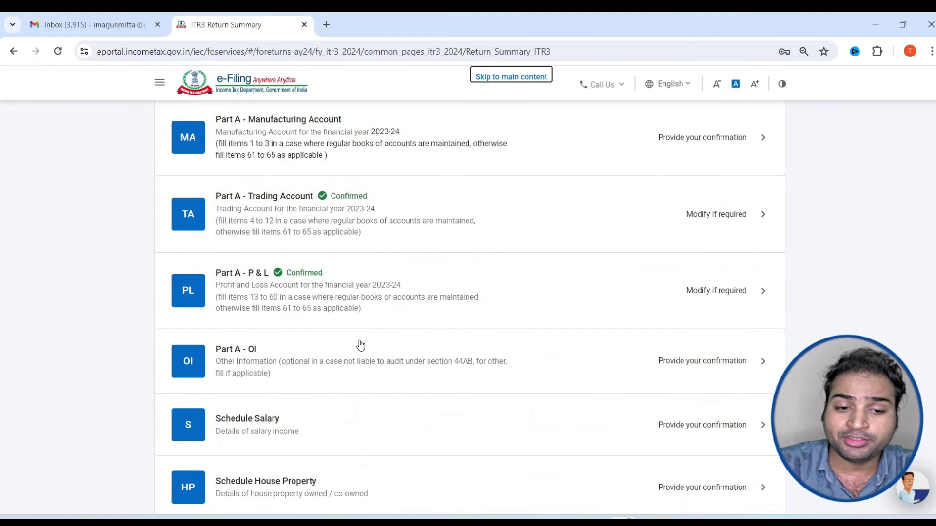
scroll(361, 345, "down", 4)
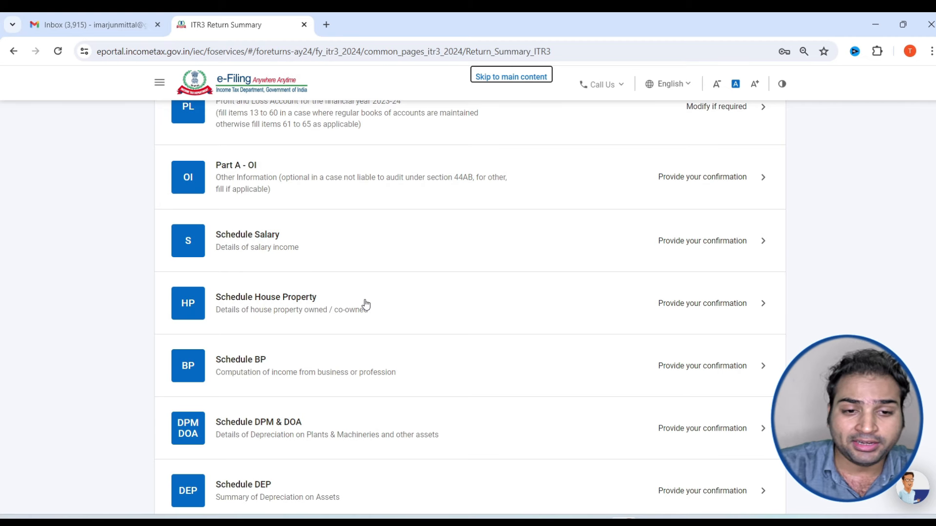
left_click(366, 304)
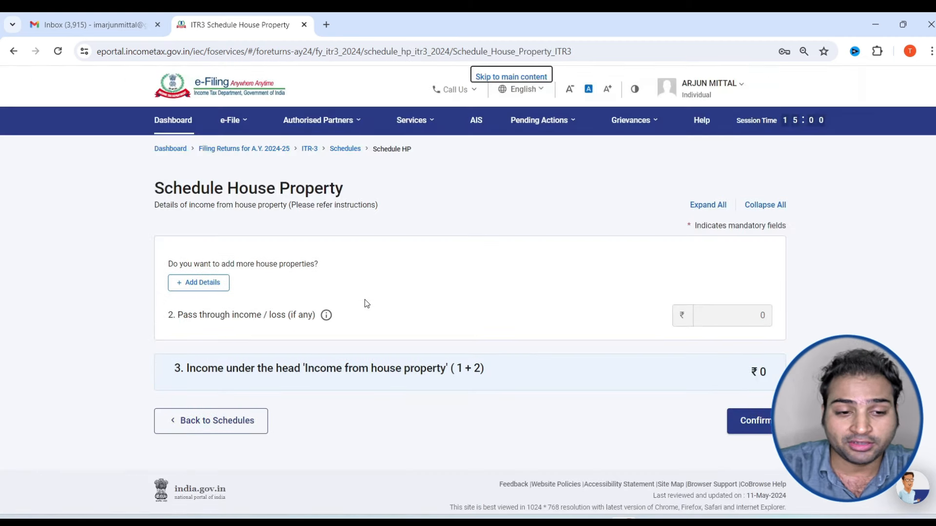
left_click(197, 283)
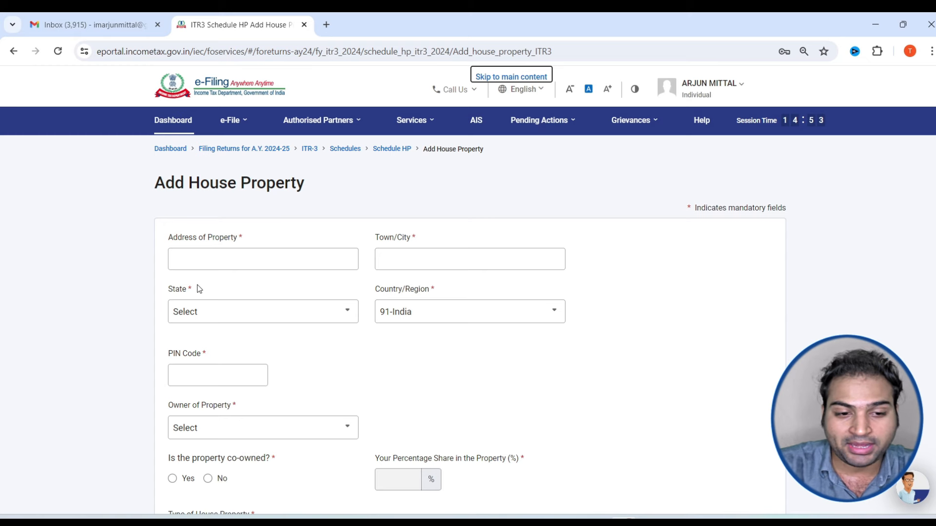
scroll(363, 265, "down", 4)
left_click(224, 335)
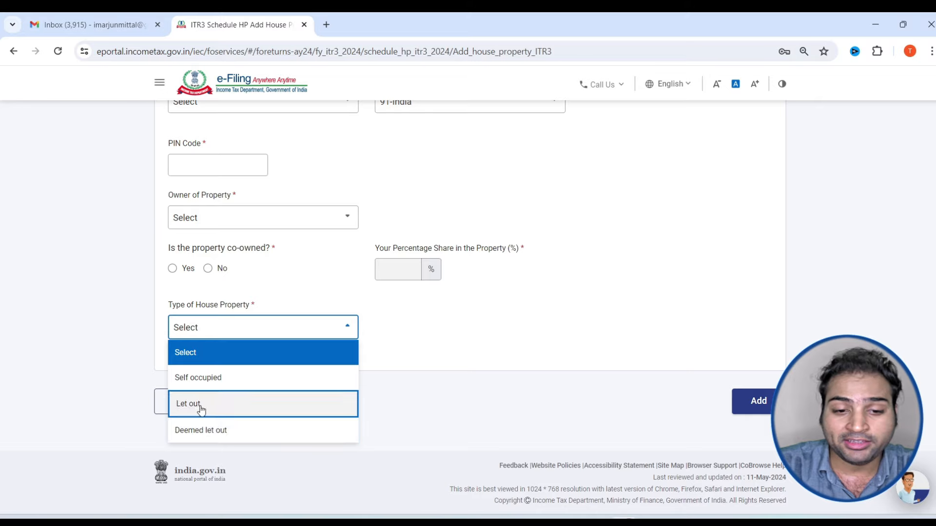
scroll(390, 314, "up", 4)
scroll(463, 288, "down", 4)
scroll(204, 183, "up", 4)
scroll(267, 303, "down", 4)
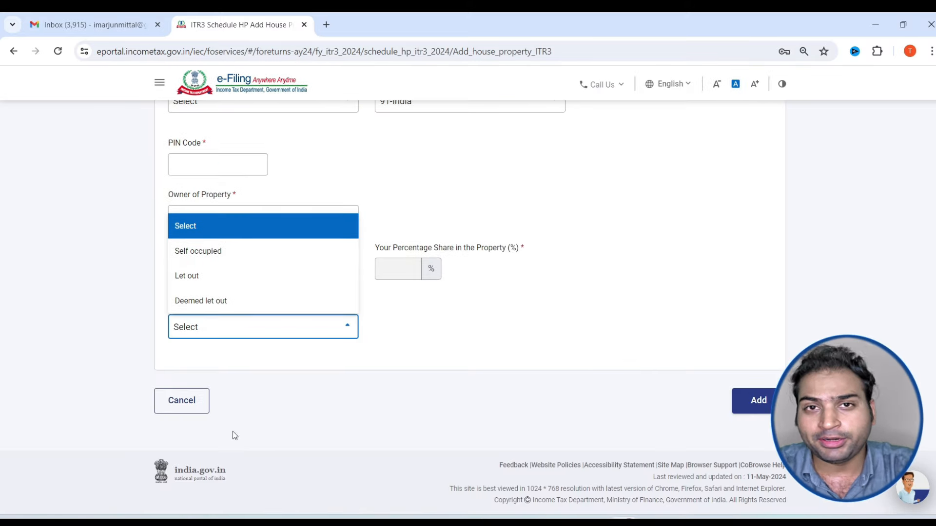
left_click(170, 414)
left_click(170, 415)
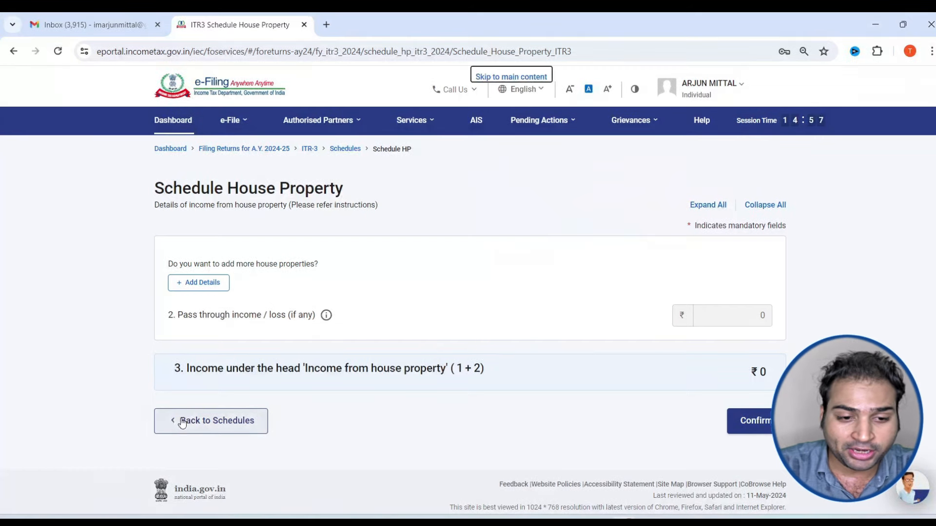
scroll(179, 420, "down", 1)
Open Schedule BP, check the ₹4,00,000 business income in section D, and confirm it
left_click(230, 402)
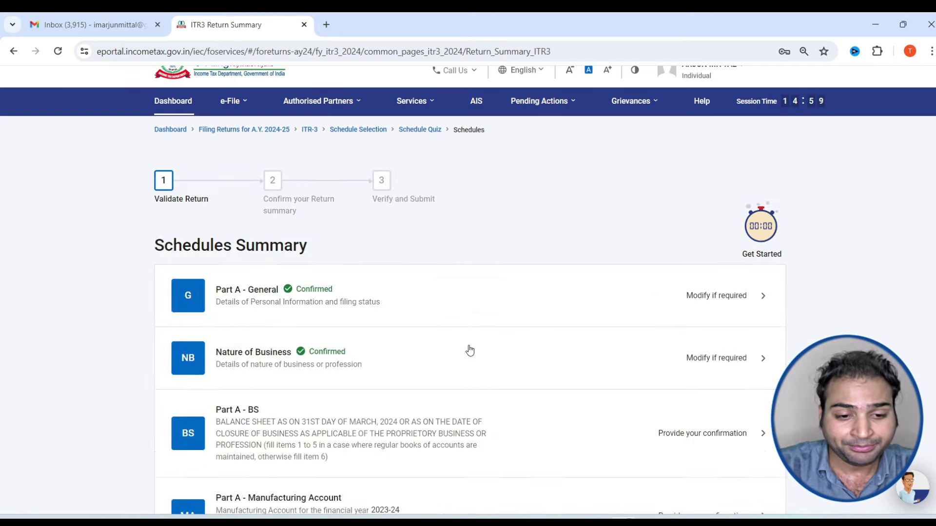
scroll(393, 349, "down", 15)
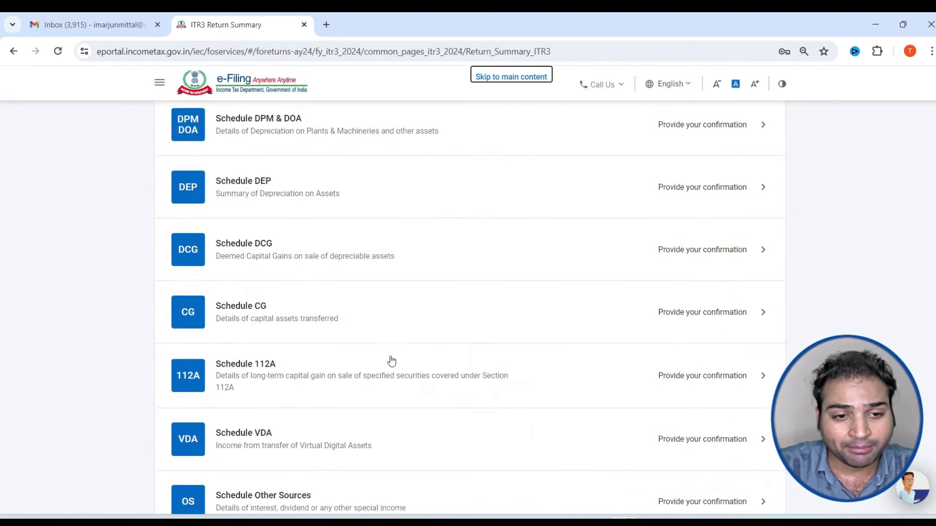
scroll(364, 289, "up", 6)
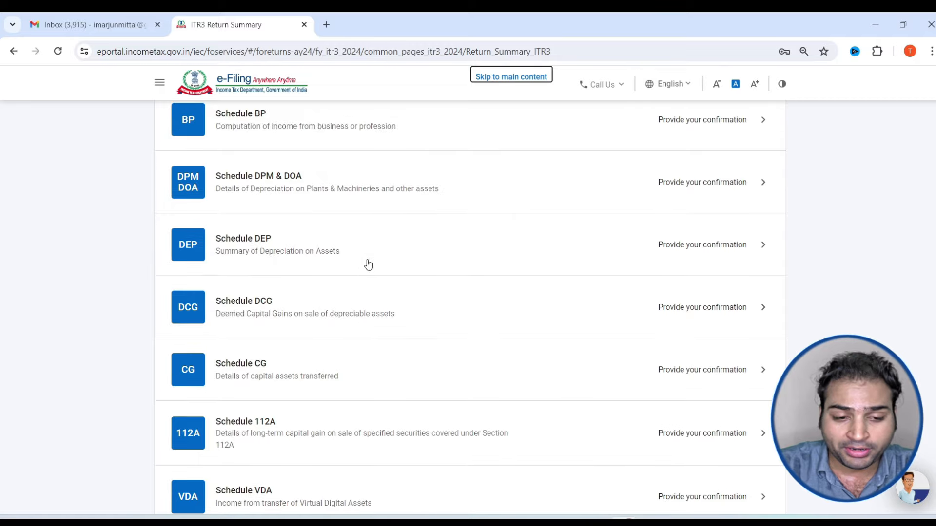
scroll(316, 200, "up", 1)
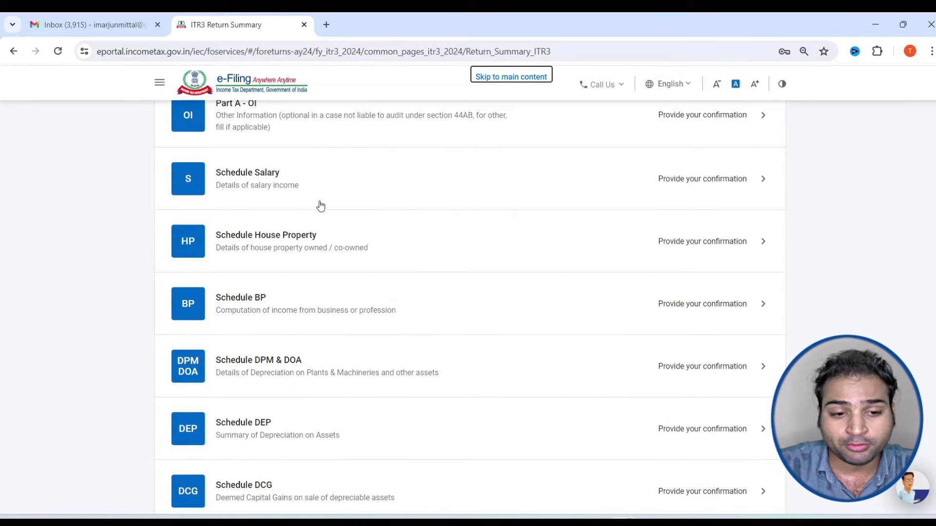
left_click(338, 313)
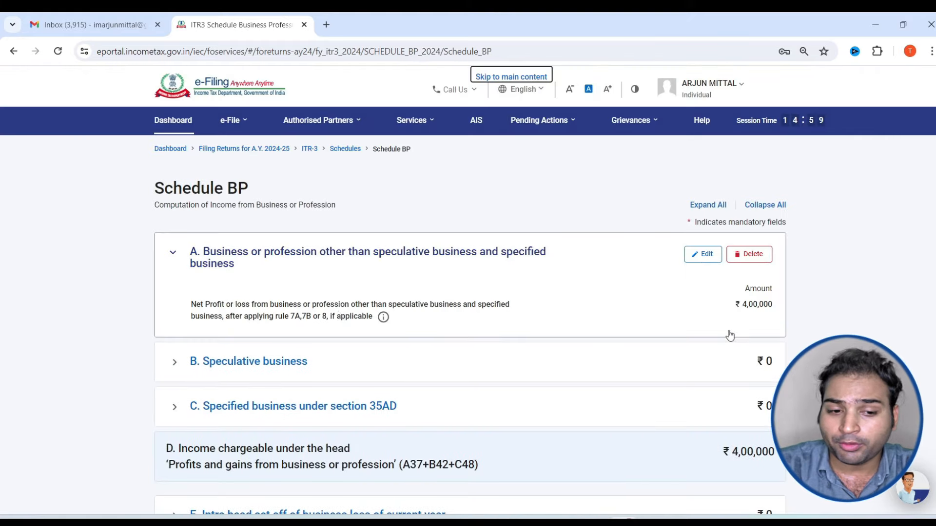
scroll(730, 335, "down", 3)
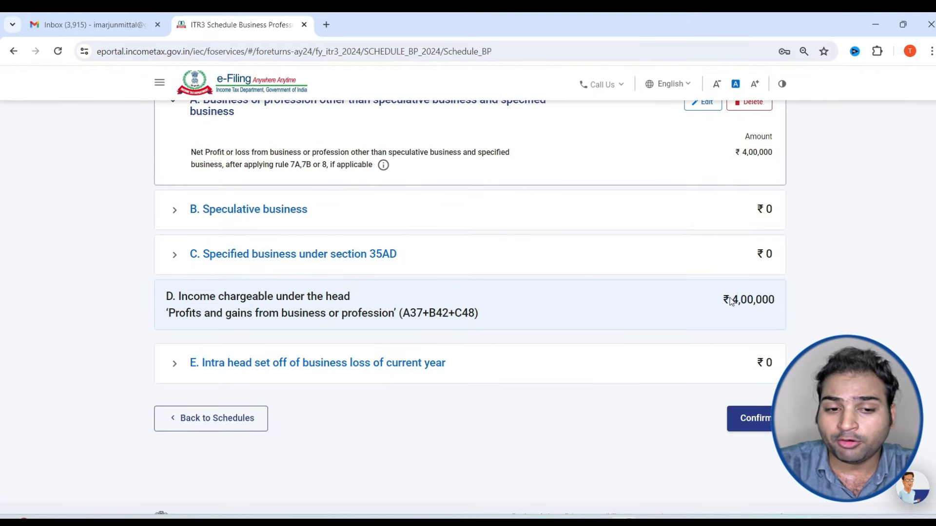
scroll(653, 315, "up", 3)
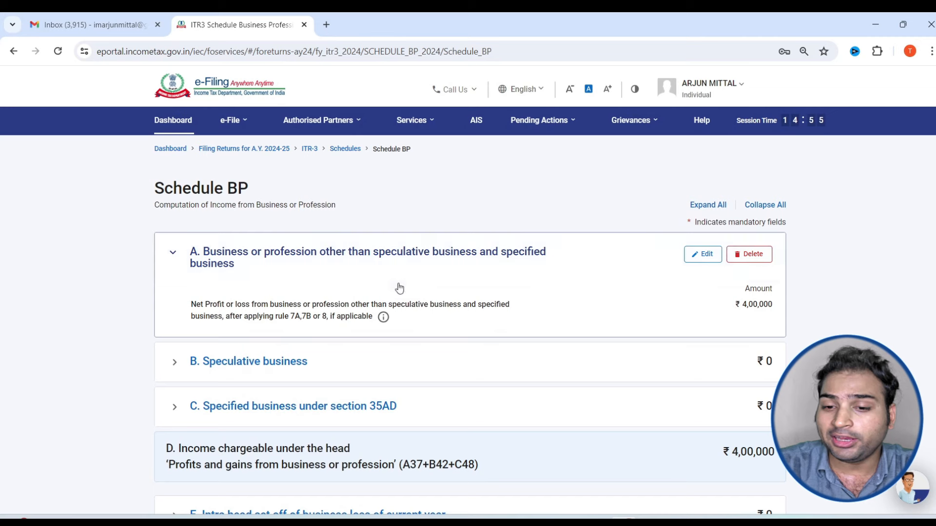
left_click_drag(389, 246, 741, 282)
scroll(741, 281, "down", 4)
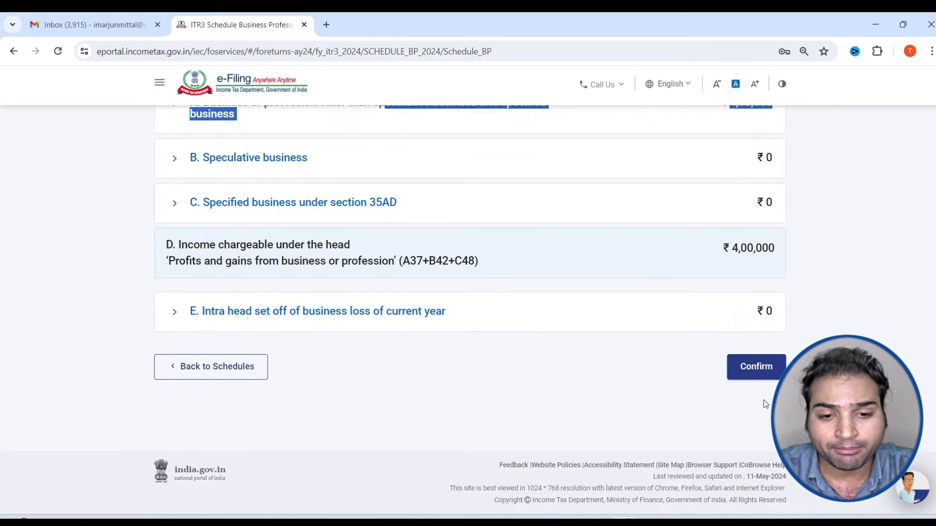
left_click(758, 367)
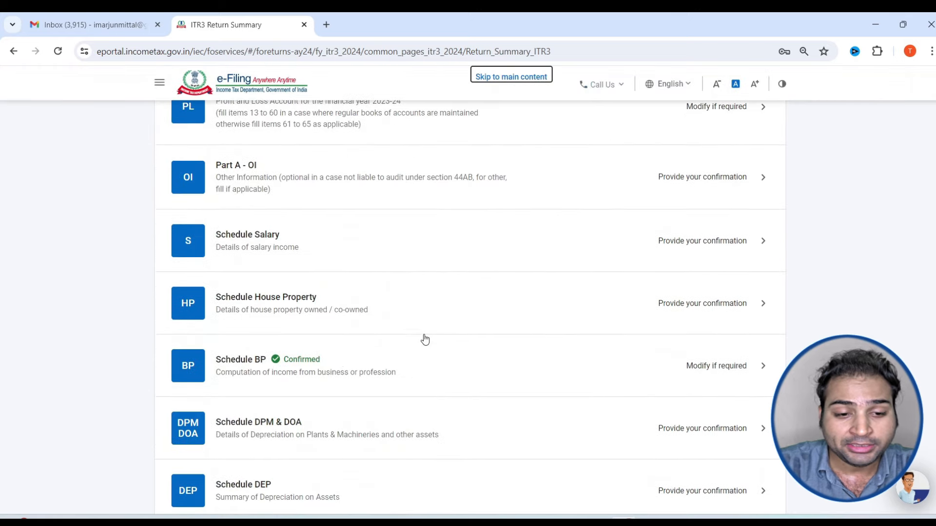
scroll(332, 370, "down", 3)
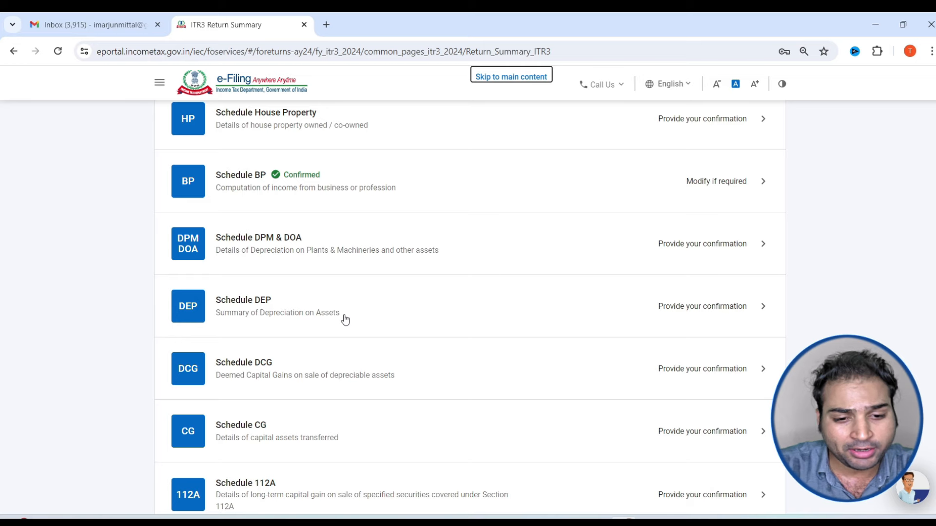
In Schedule CG, select 111A equity, 112A equity and bonds or debentures as assets sold
scroll(344, 395, "down", 1)
left_click(341, 369)
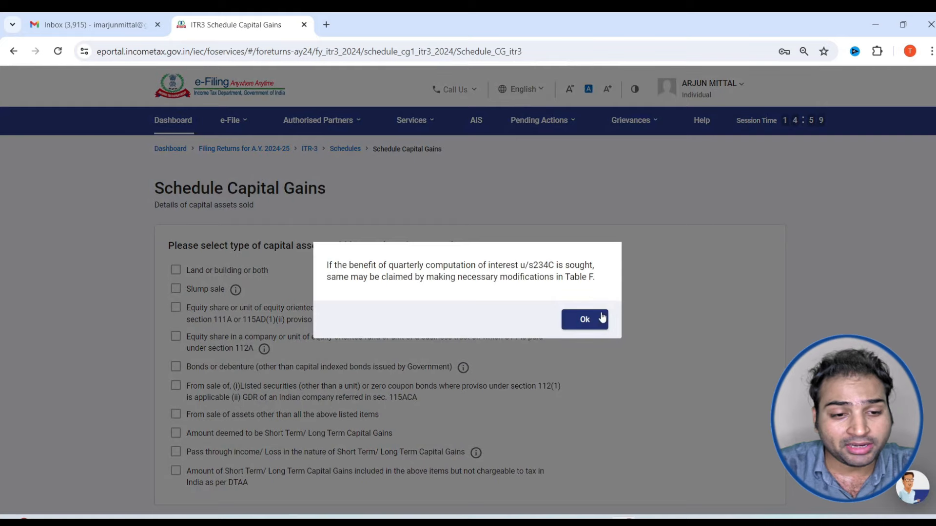
left_click(586, 319)
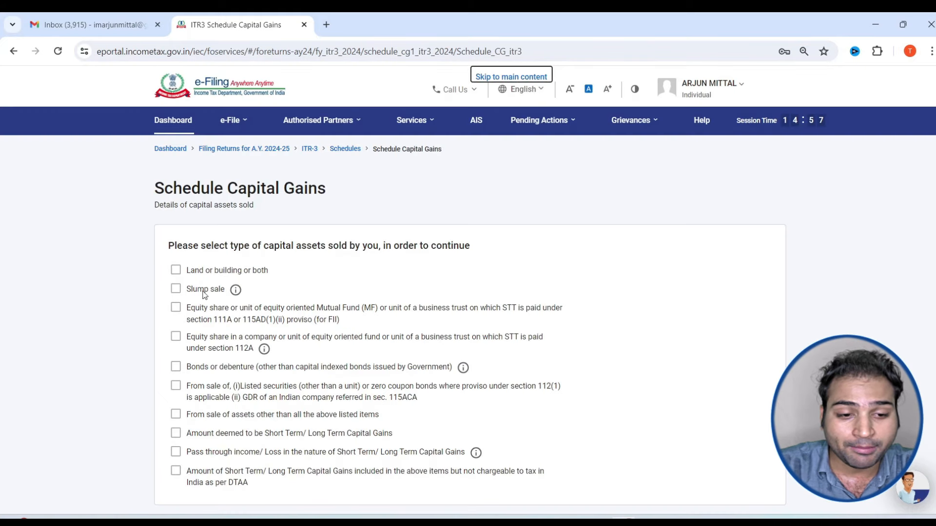
left_click(176, 308)
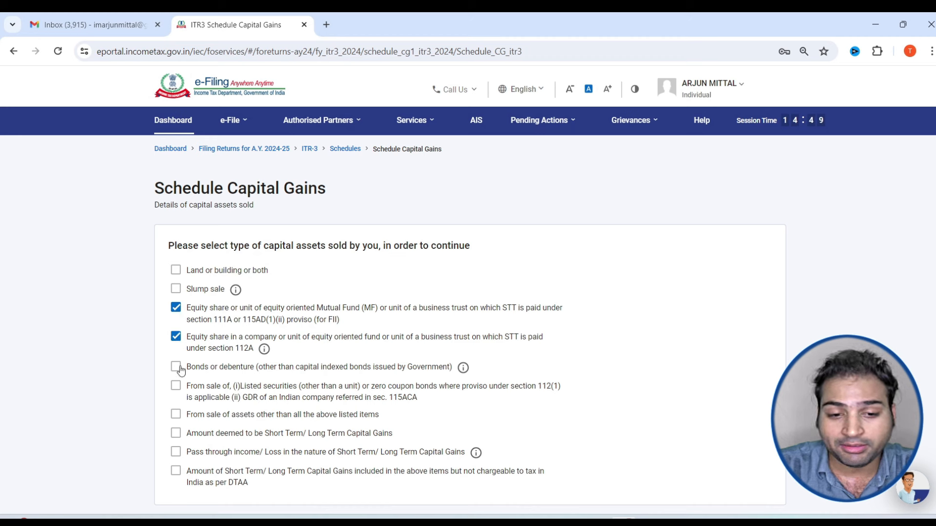
scroll(322, 398, "down", 2)
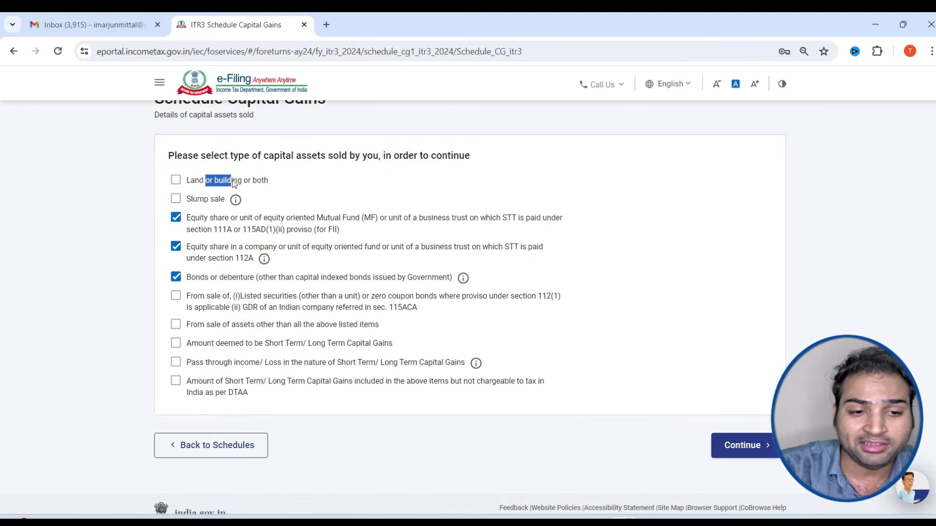
left_click_drag(233, 183, 240, 184)
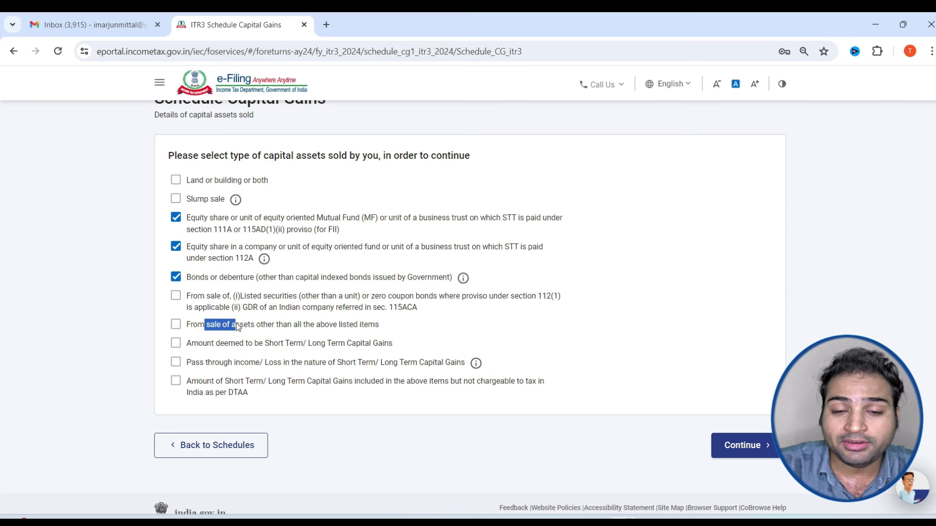
left_click_drag(265, 327, 379, 329)
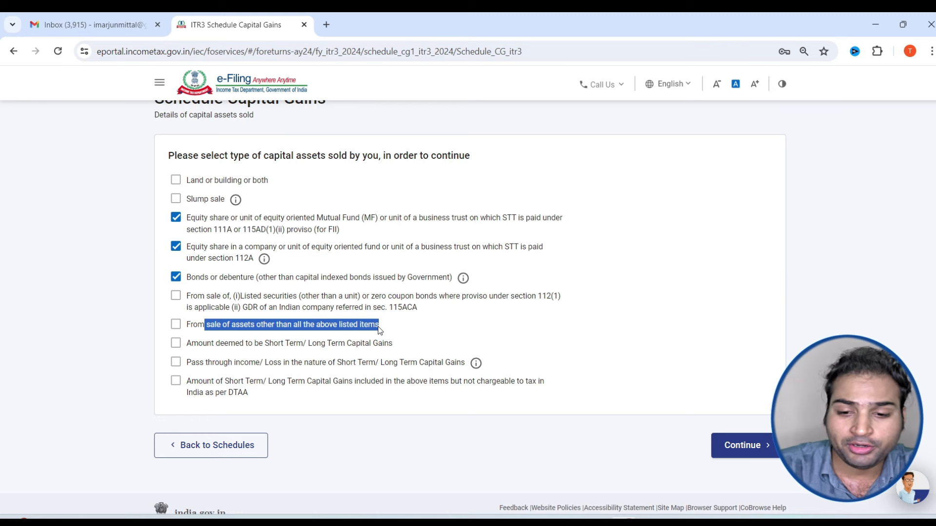
left_click(754, 451)
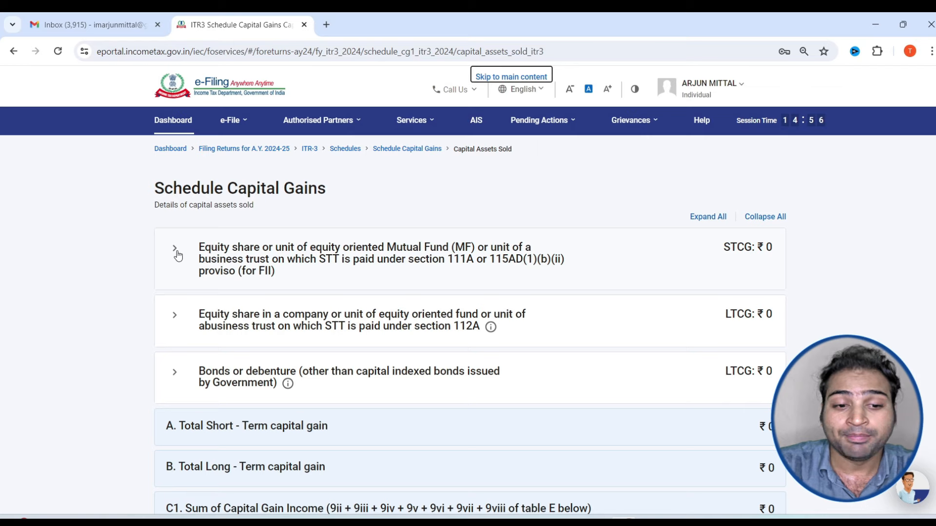
Start a new equity sale entry with Section 111A selected
left_click(175, 251)
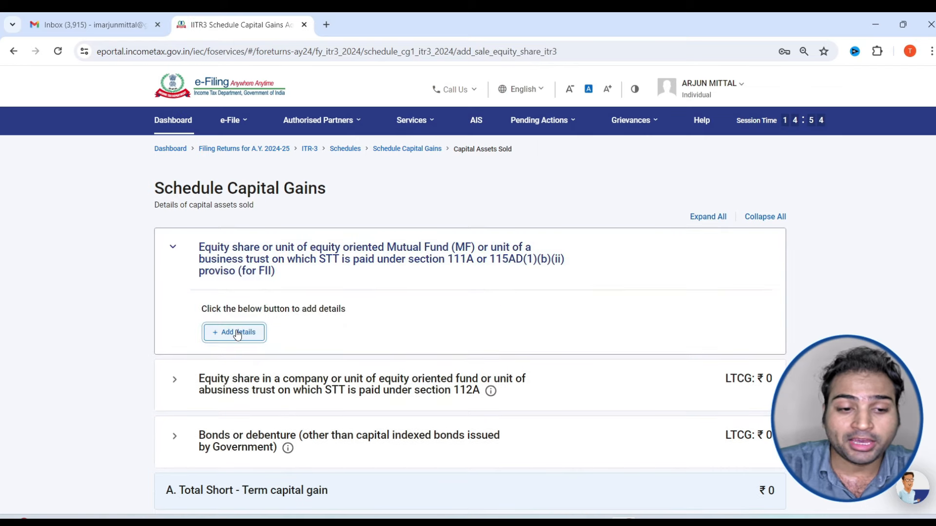
left_click(238, 334)
left_click(176, 321)
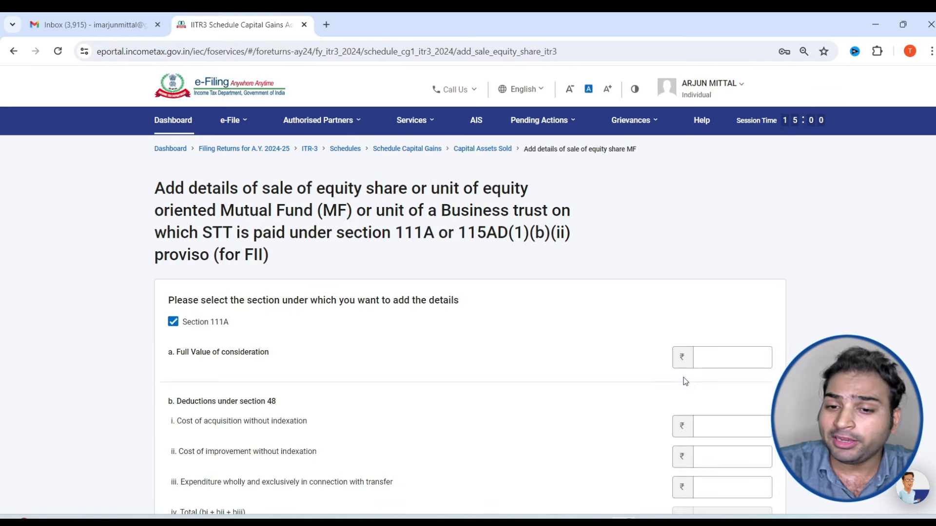
scroll(738, 354, "down", 3)
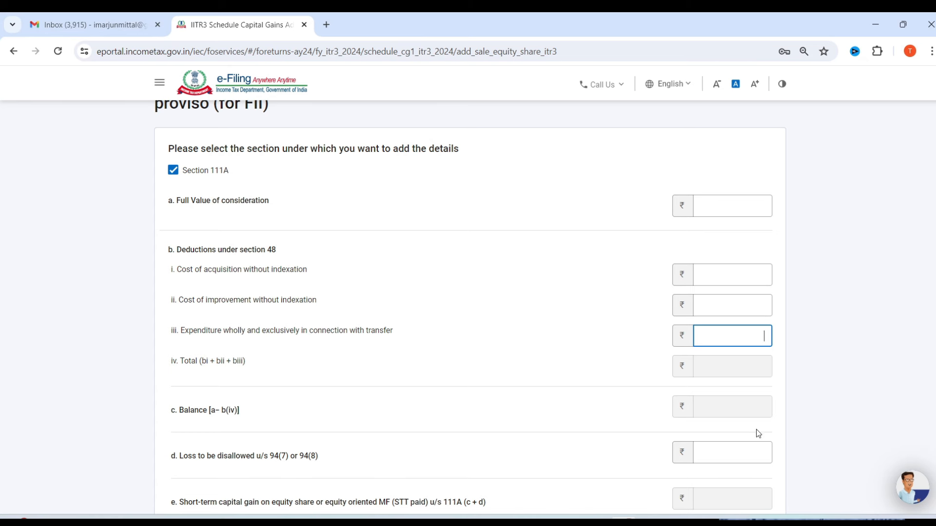
scroll(751, 438, "down", 1)
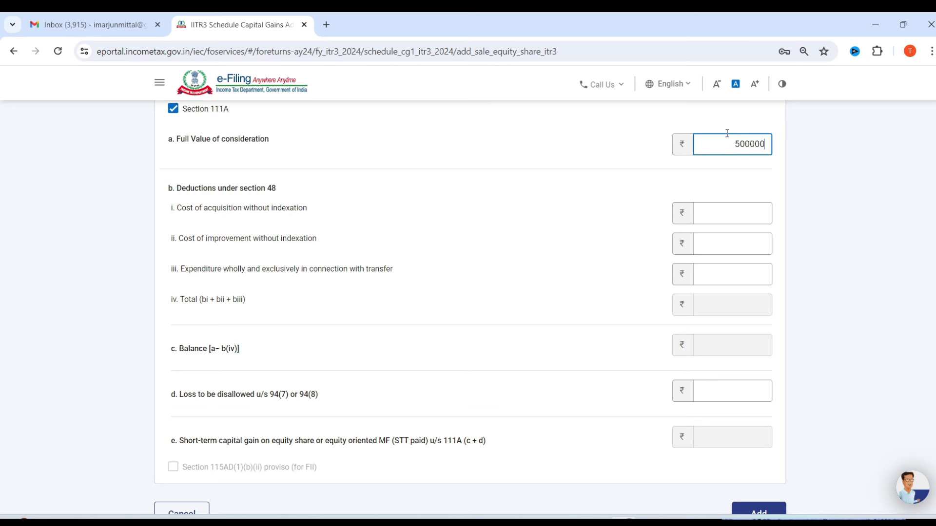
Enter cost of acquisition 2,50,000 and transfer expenditure 5,000, then add the 111A sale
left_click(720, 218)
type("250000")
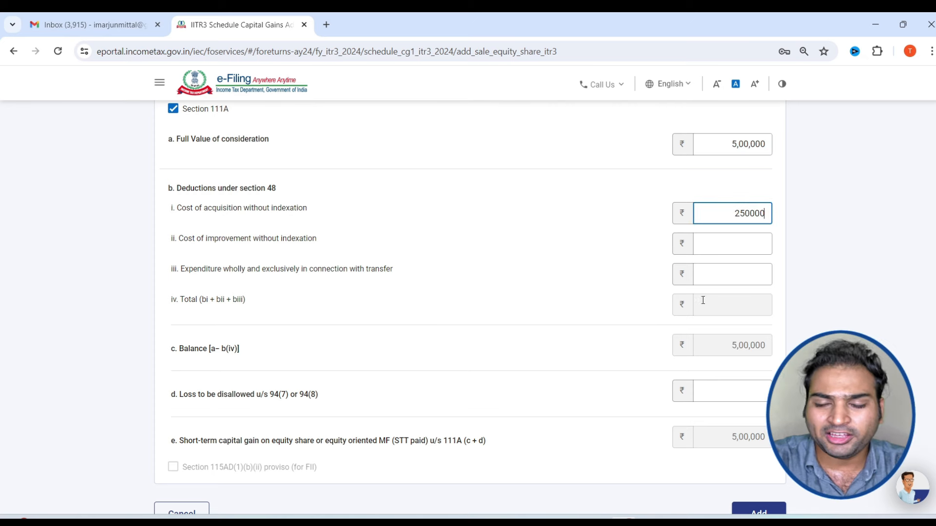
left_click(718, 275)
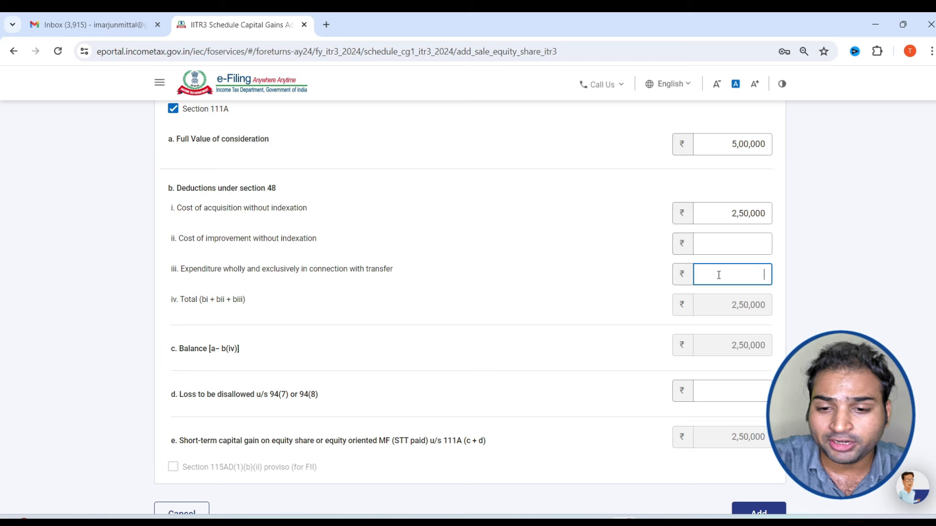
type("5000")
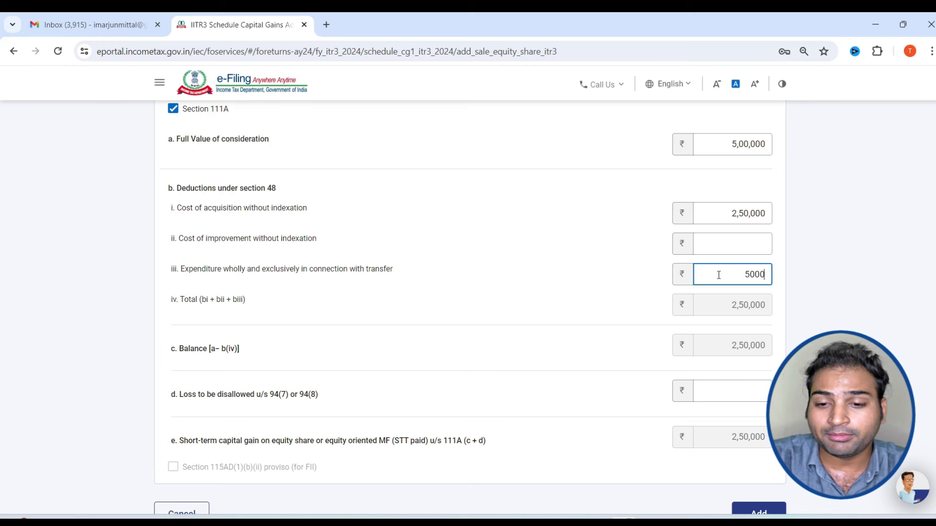
left_click(856, 313)
scroll(727, 314, "down", 2)
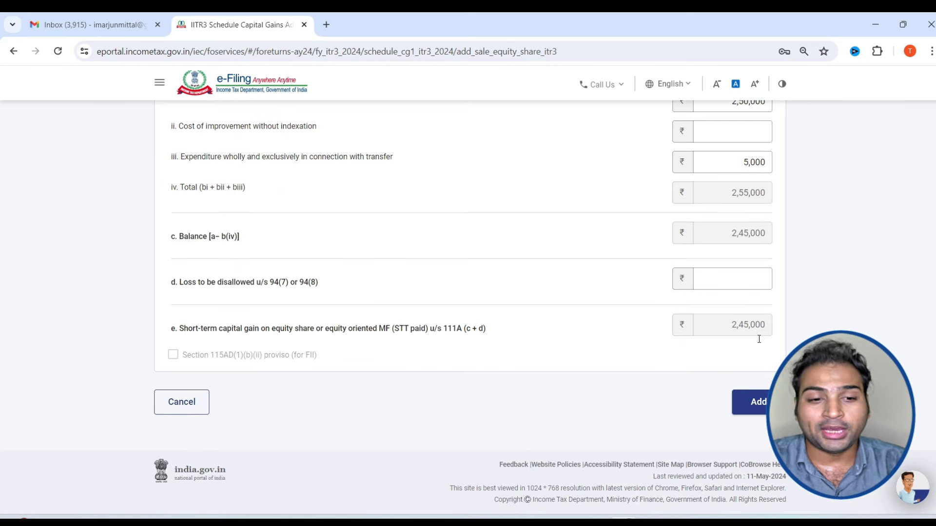
left_click(755, 405)
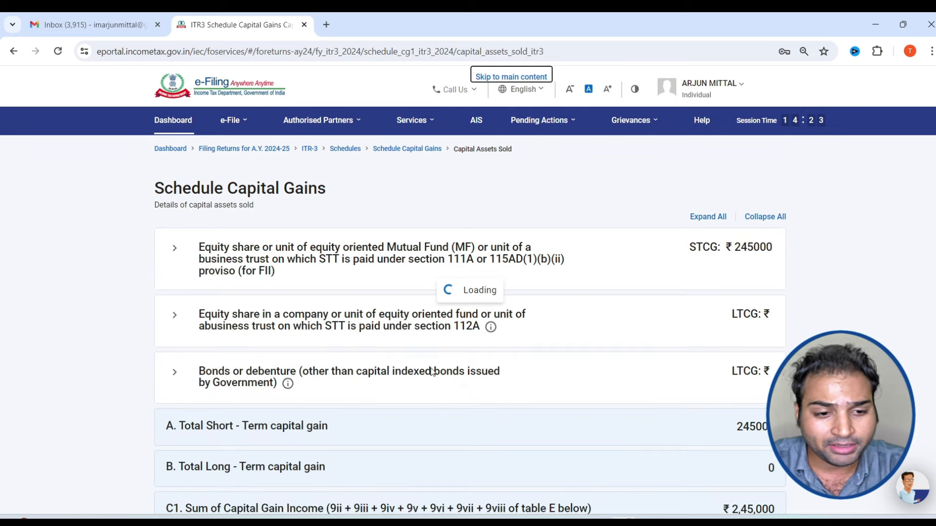
Start a new Schedule 112A share entry acquired after 31st January 2018
left_click(179, 321)
left_click(220, 388)
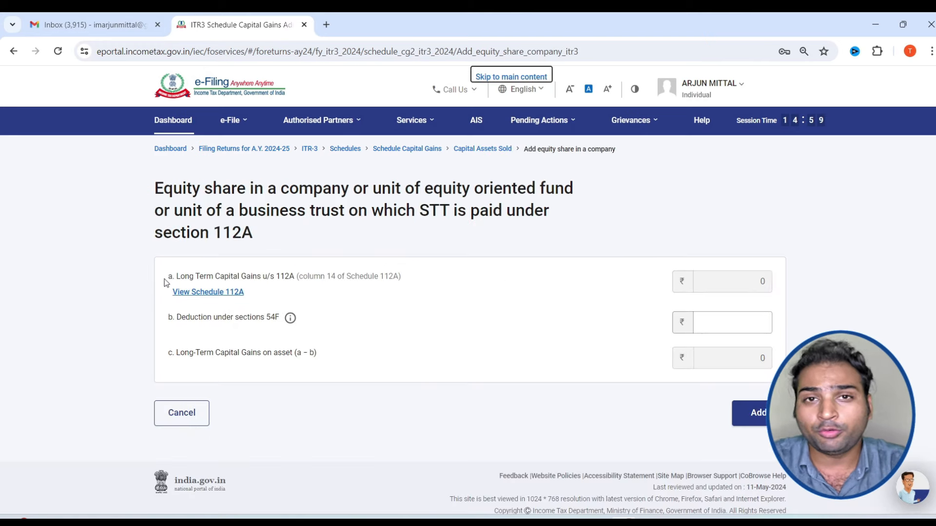
left_click(203, 292)
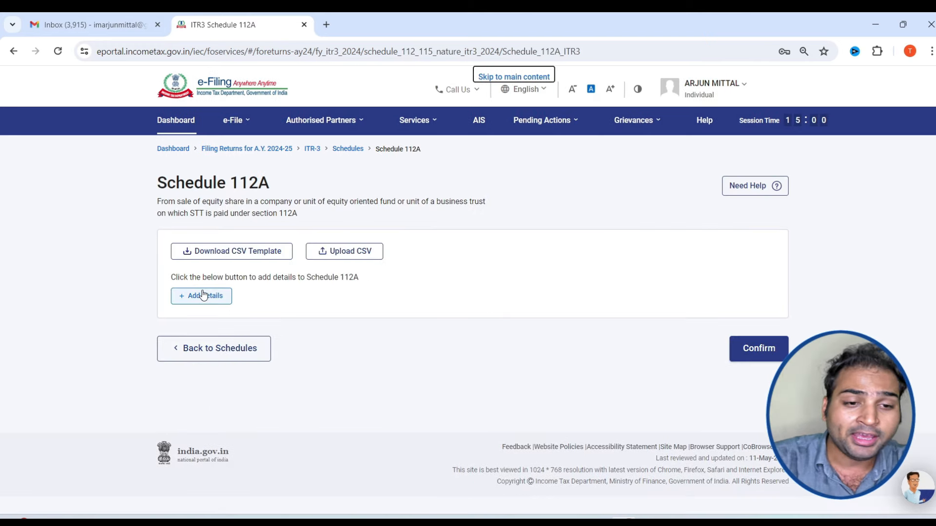
left_click(204, 295)
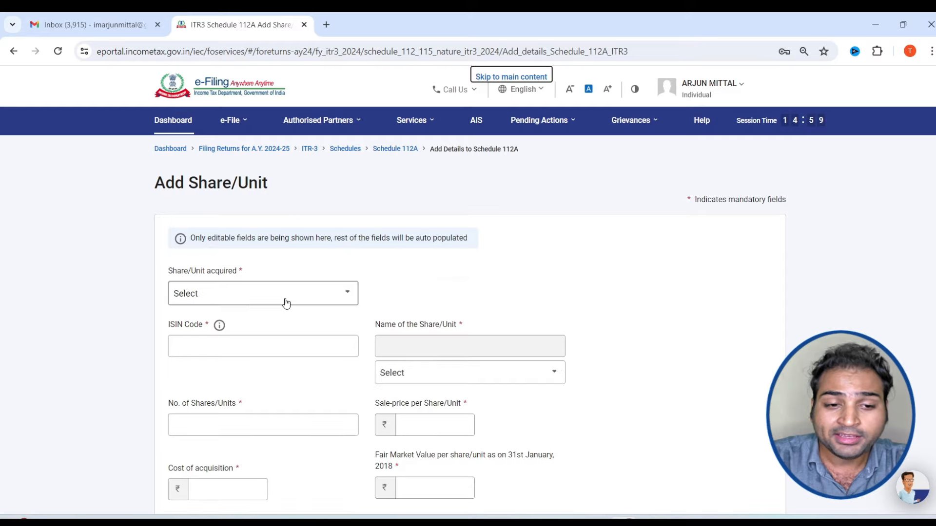
scroll(286, 303, "down", 2)
left_click(293, 208)
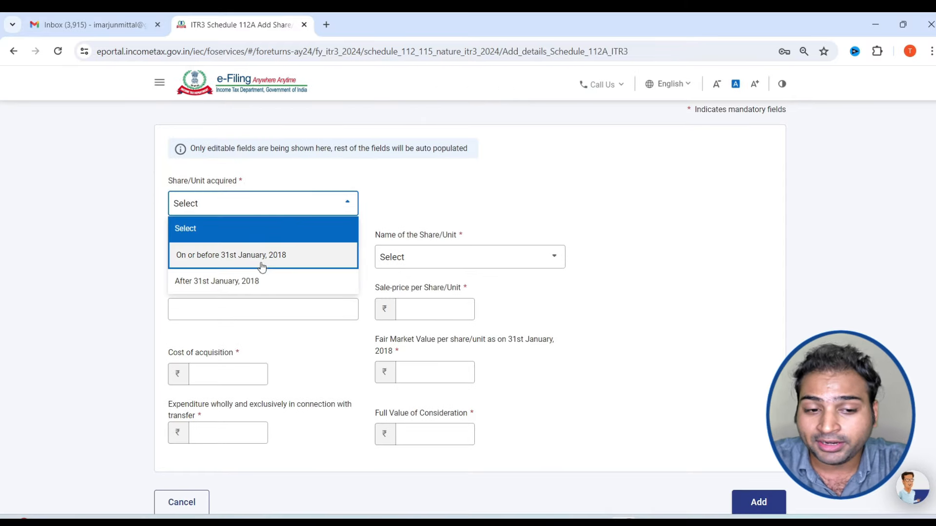
left_click(244, 291)
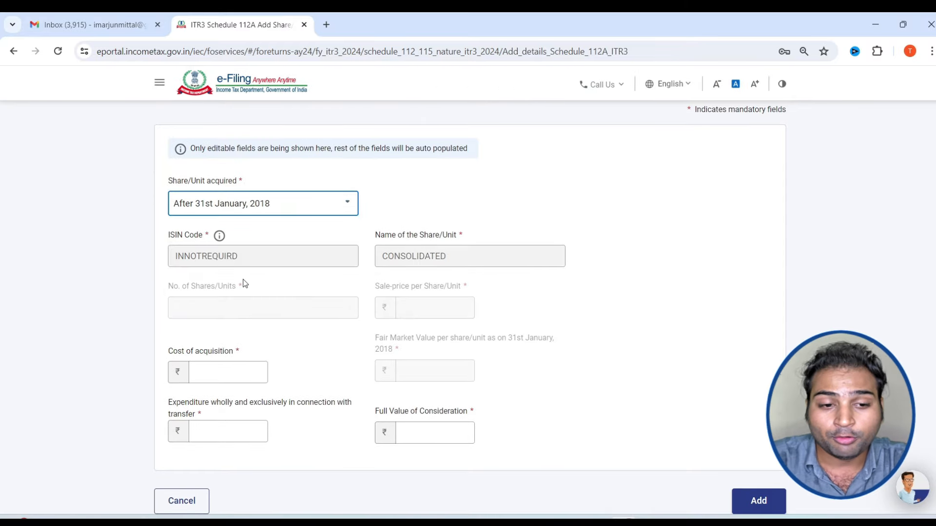
Enter cost 1,00,000, full value 4,50,000 and expenditure 5,000, then add the entry
scroll(240, 281, "down", 1)
left_click(244, 310)
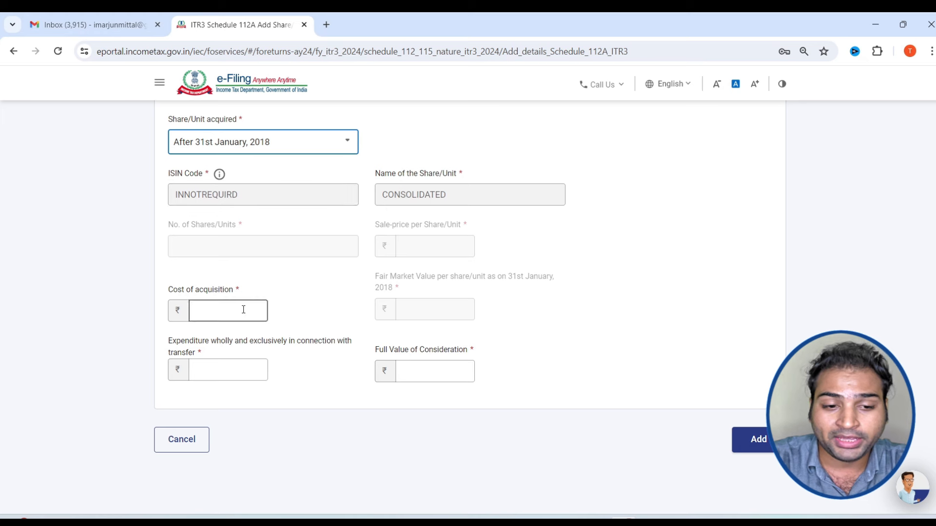
type("100000")
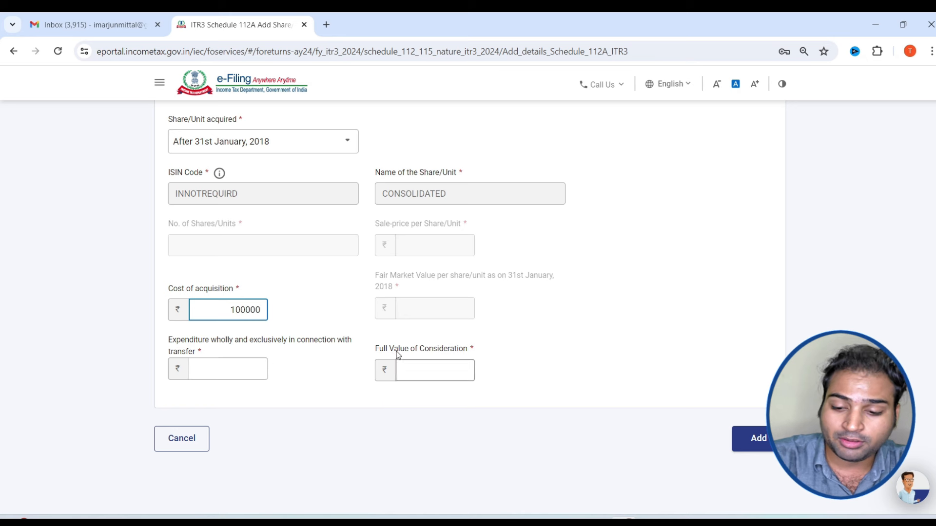
left_click(418, 370)
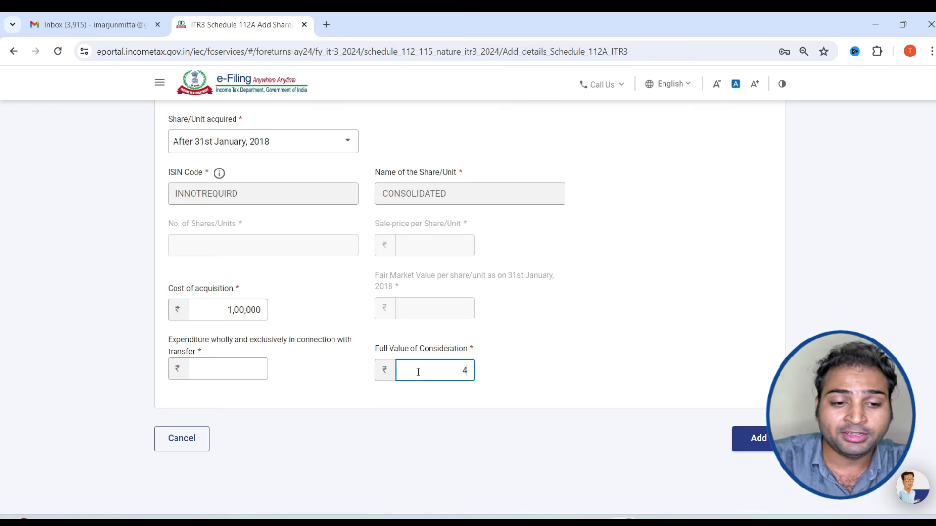
left_click(237, 369)
type("5000")
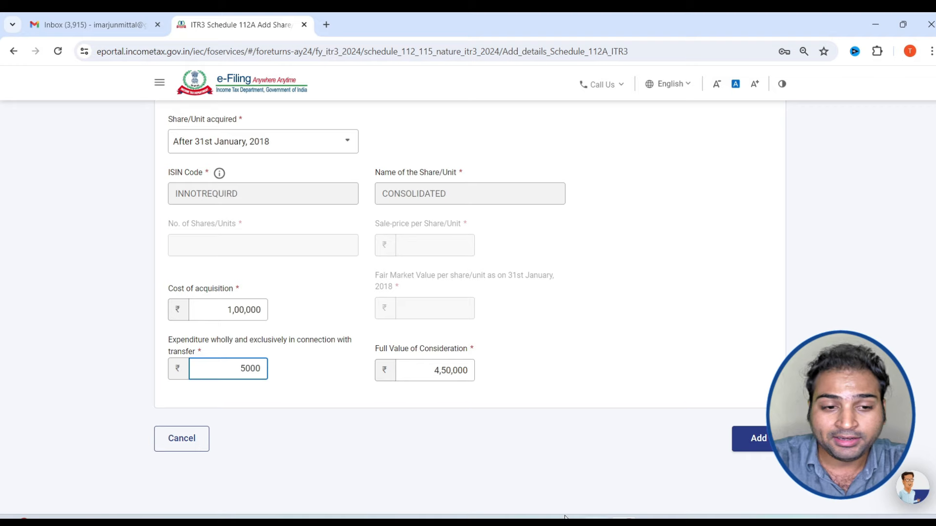
left_click(746, 440)
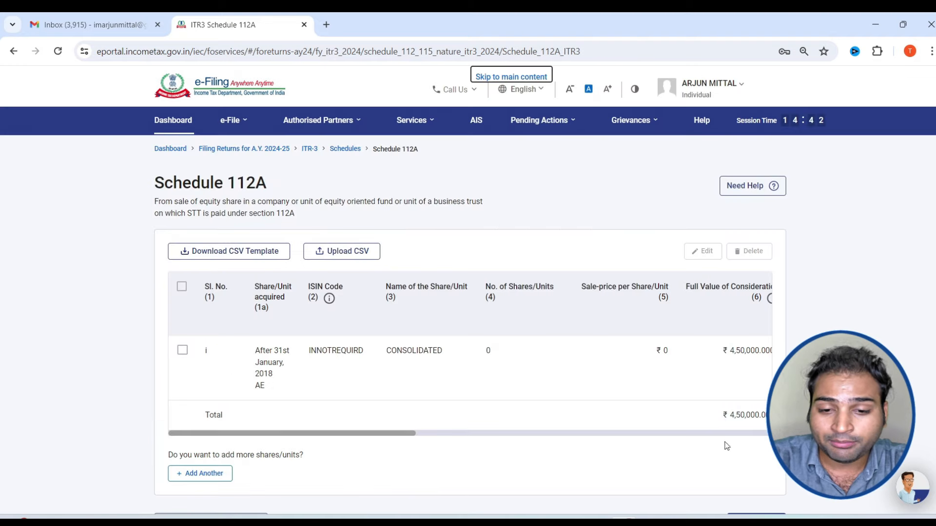
Confirm Schedule 112A with its ₹3,45,000 balance and review the CG, 112A and VDA summary rows
left_click_drag(378, 434, 734, 432)
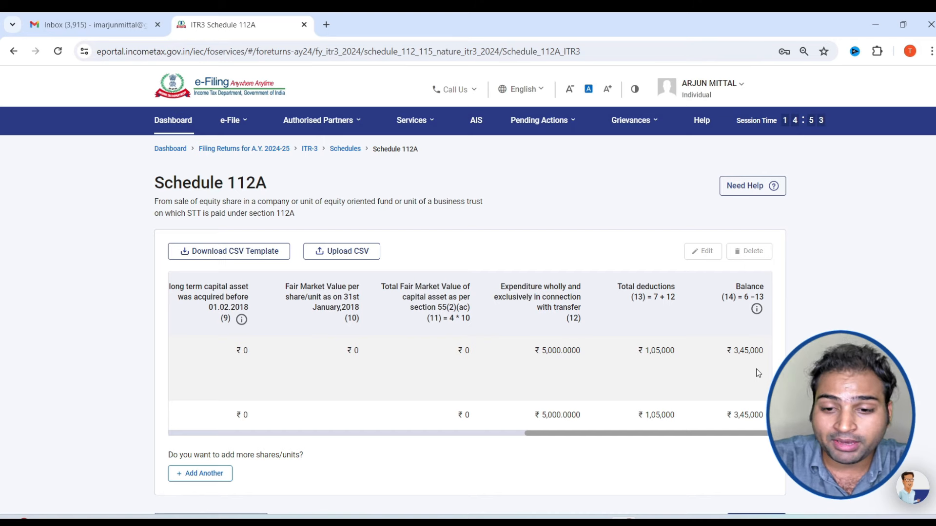
scroll(756, 369, "down", 3)
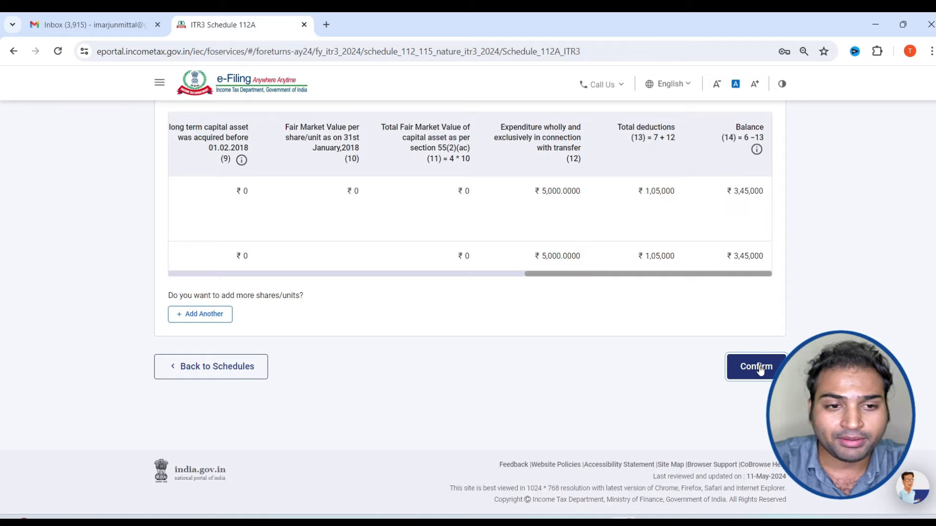
left_click(759, 367)
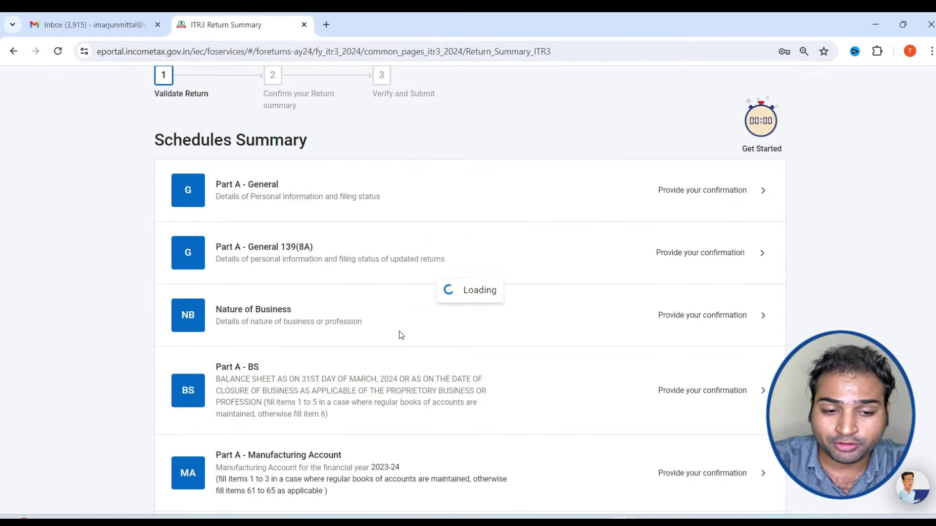
scroll(399, 337, "down", 8)
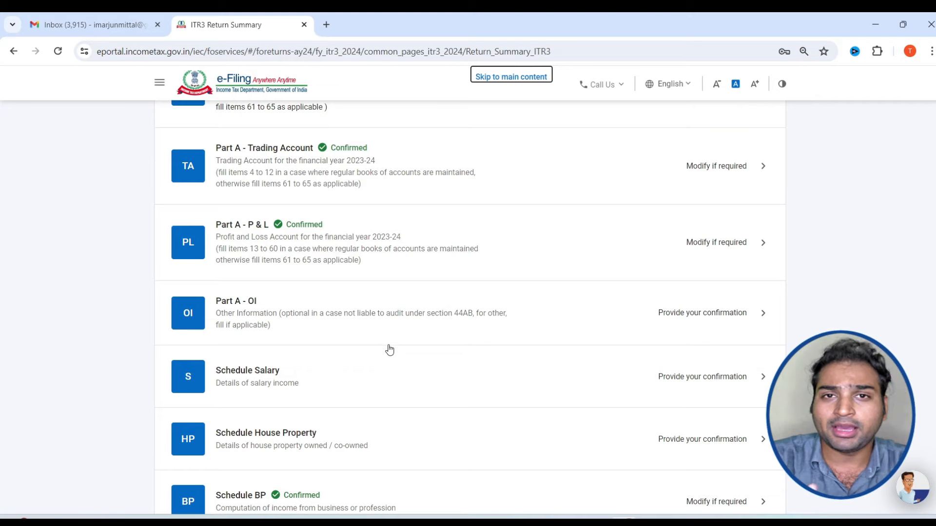
scroll(390, 350, "down", 4)
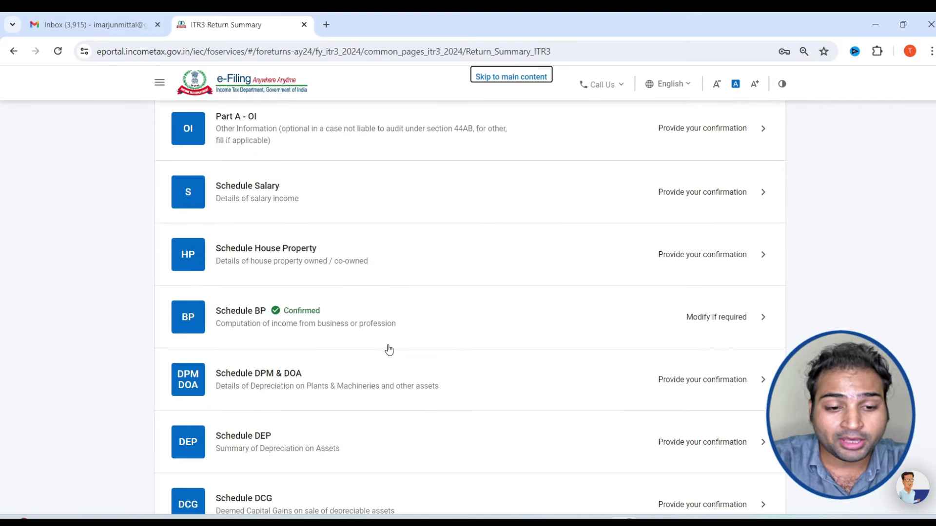
scroll(389, 350, "down", 9)
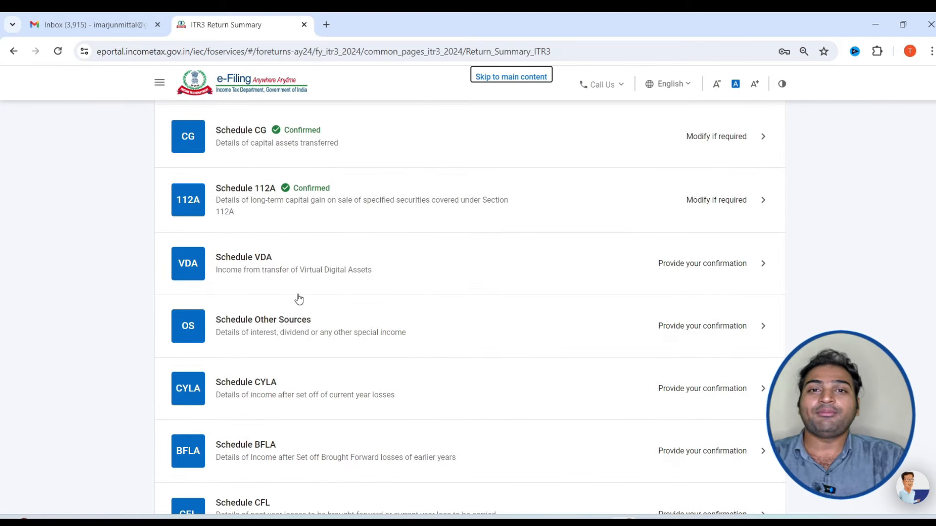
Start a new Schedule VDA transaction with acquisition date 31-Mar-2022
left_click(319, 271)
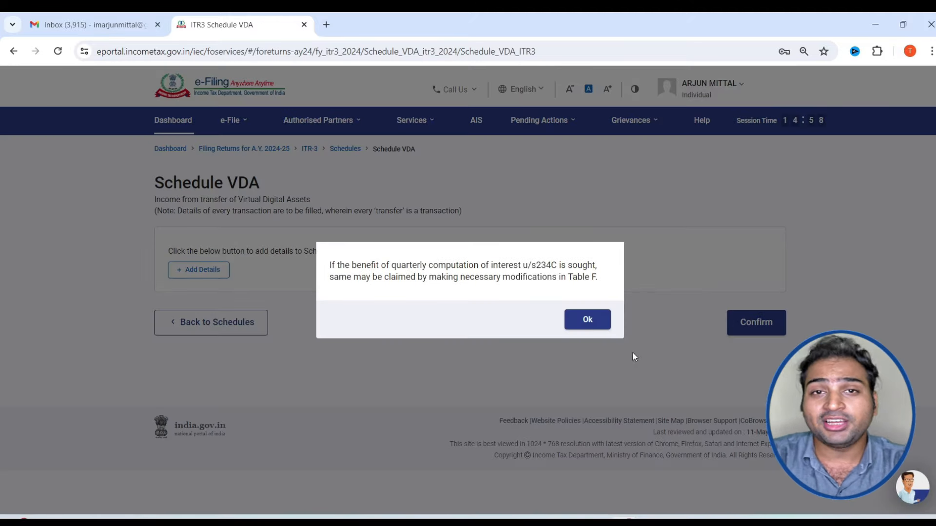
left_click(586, 325)
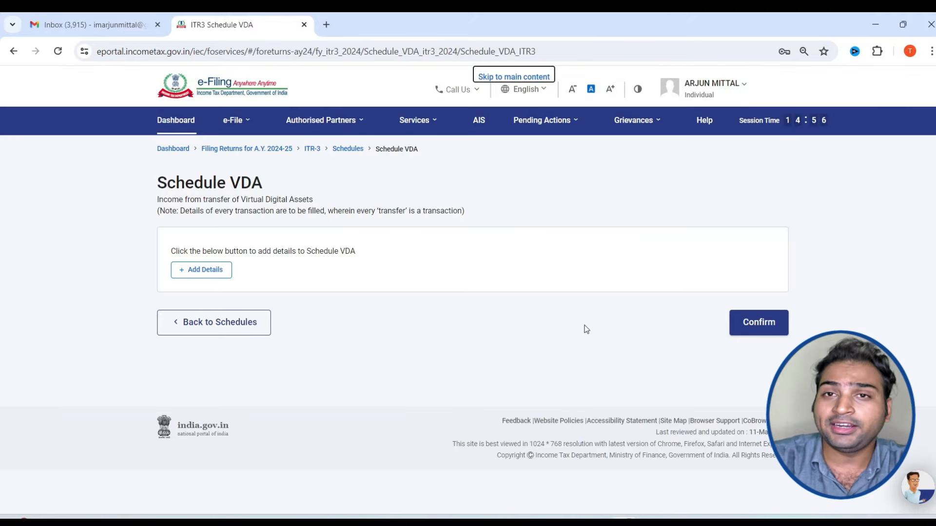
left_click(210, 278)
left_click(256, 250)
left_click(187, 78)
left_click(309, 79)
left_click(310, 79)
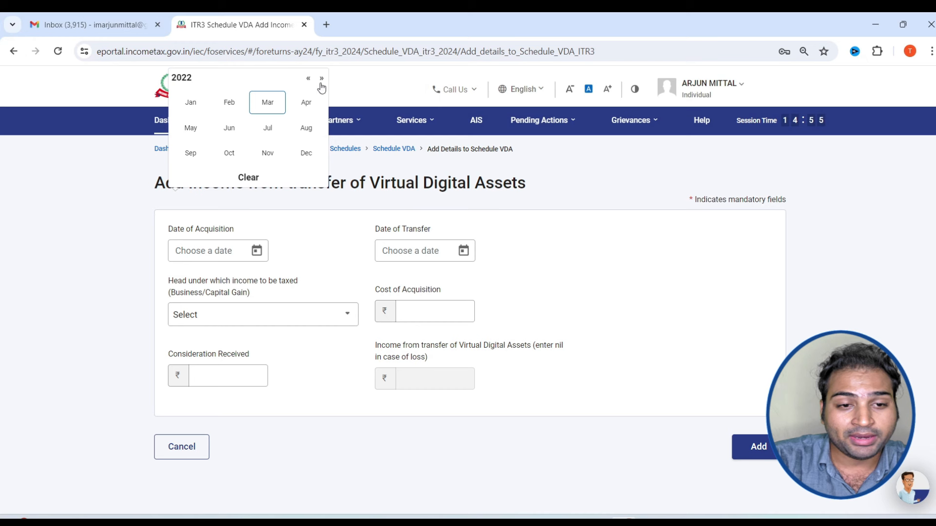
left_click(275, 103)
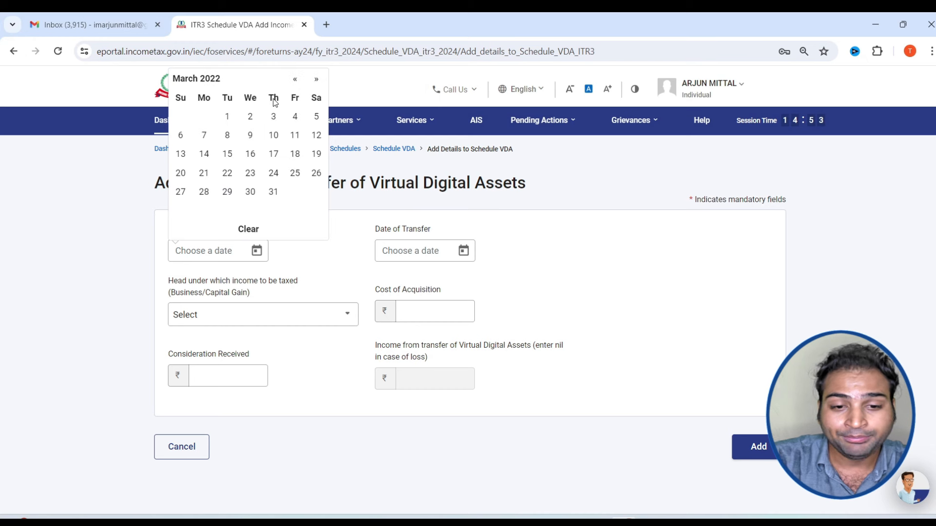
left_click(273, 192)
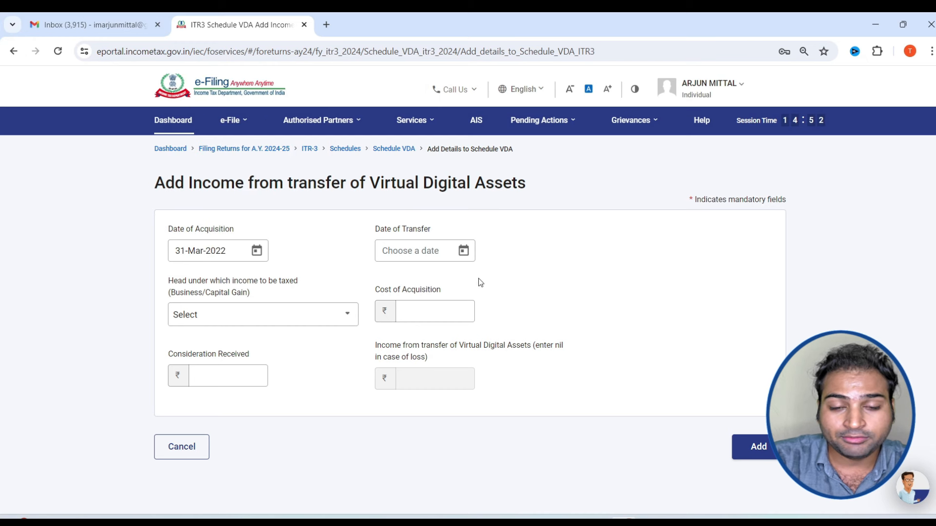
Set the transfer date to 31-Mar-2024 and the income head to Capital Gain
left_click(464, 251)
left_click(503, 81)
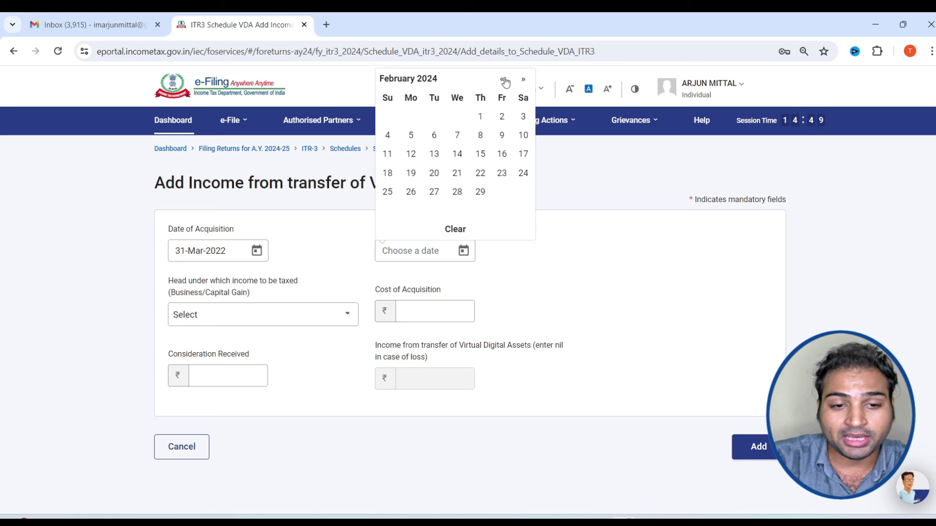
left_click(523, 82)
left_click(386, 212)
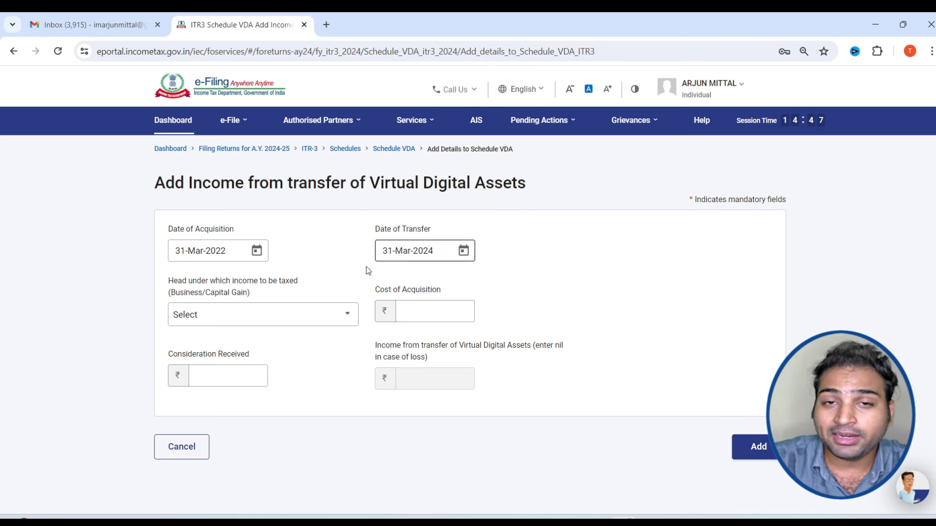
left_click(282, 319)
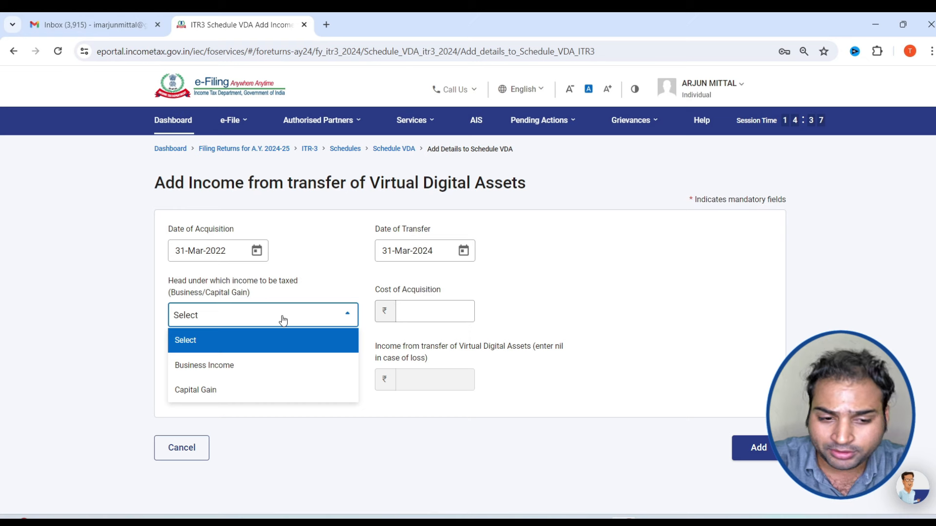
left_click(252, 392)
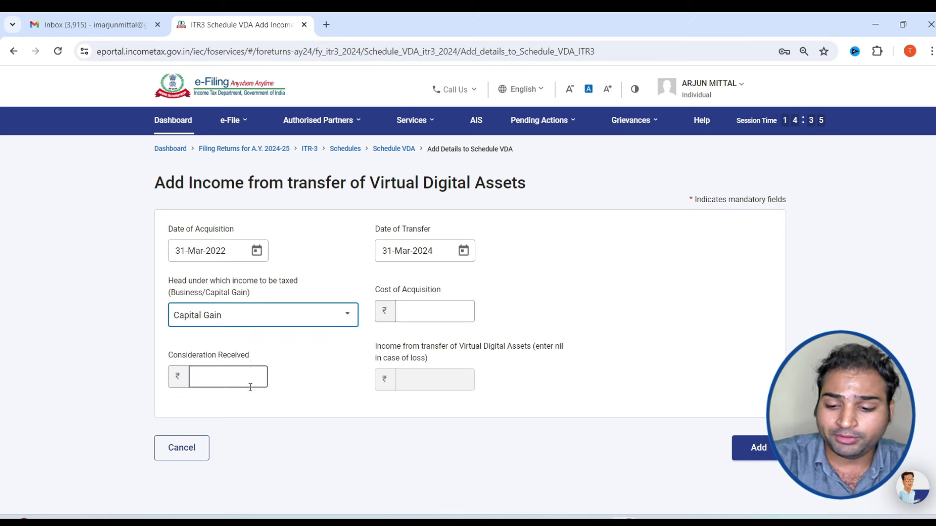
Enter cost 1,00,000 and consideration 1,50,000, giving ₹50,000 income, and add the transaction
left_click(428, 317)
type("100000")
left_click(222, 379)
type("150000")
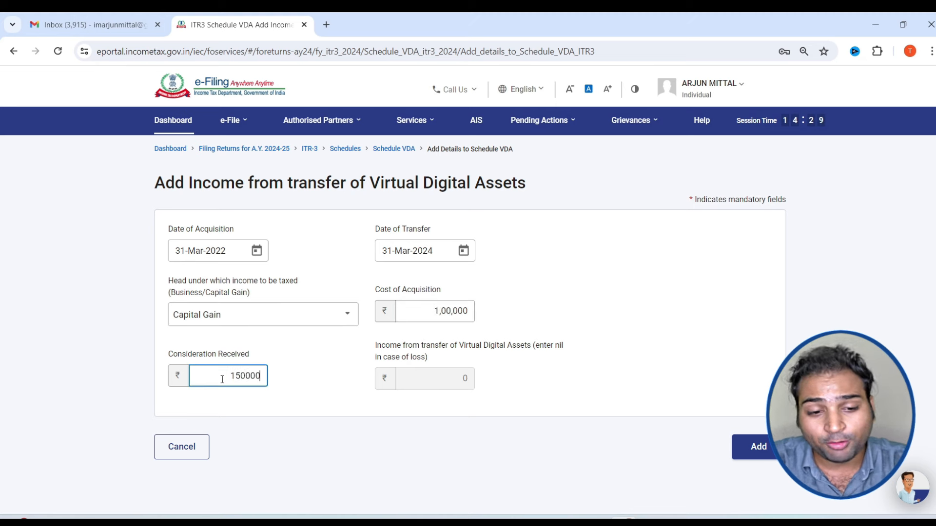
left_click(422, 415)
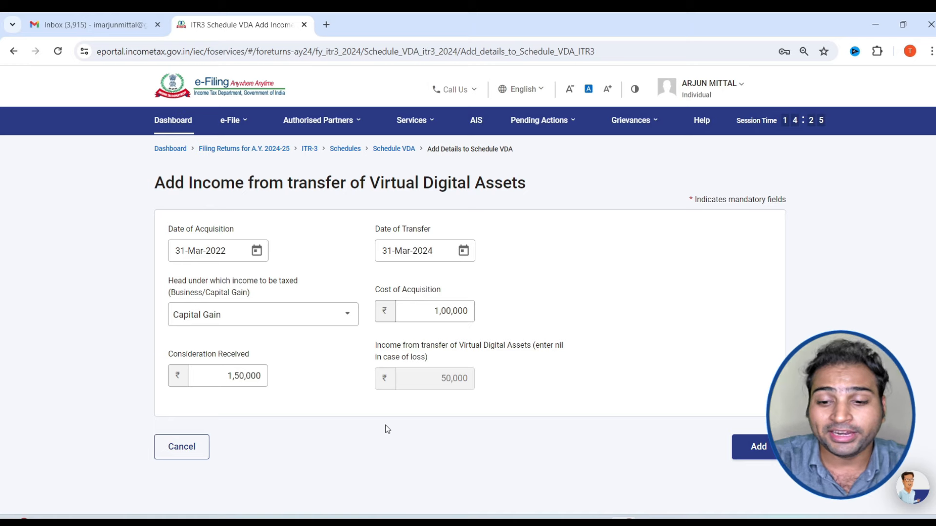
left_click(764, 454)
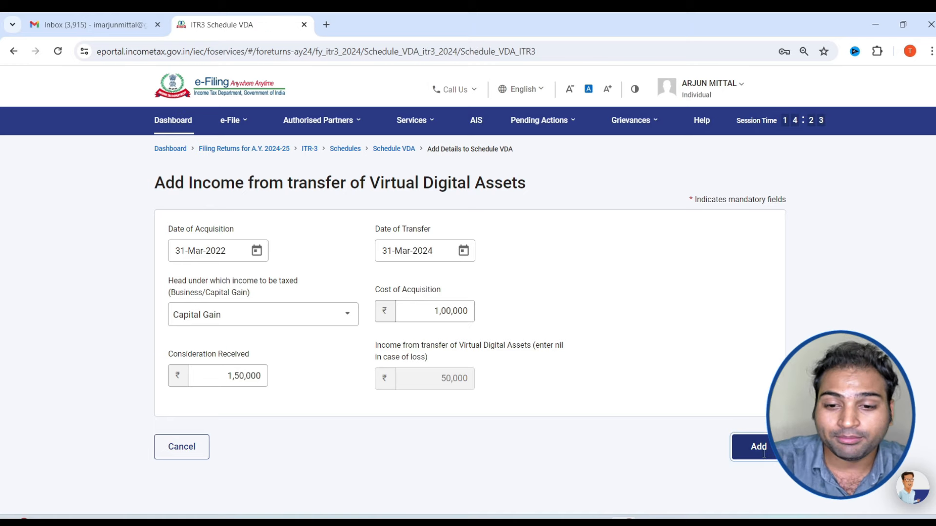
Open Schedule Other Sources, showing ₹60,113 income, and expand income chargeable at special rates
scroll(742, 449, "down", 4)
scroll(768, 366, "up", 1)
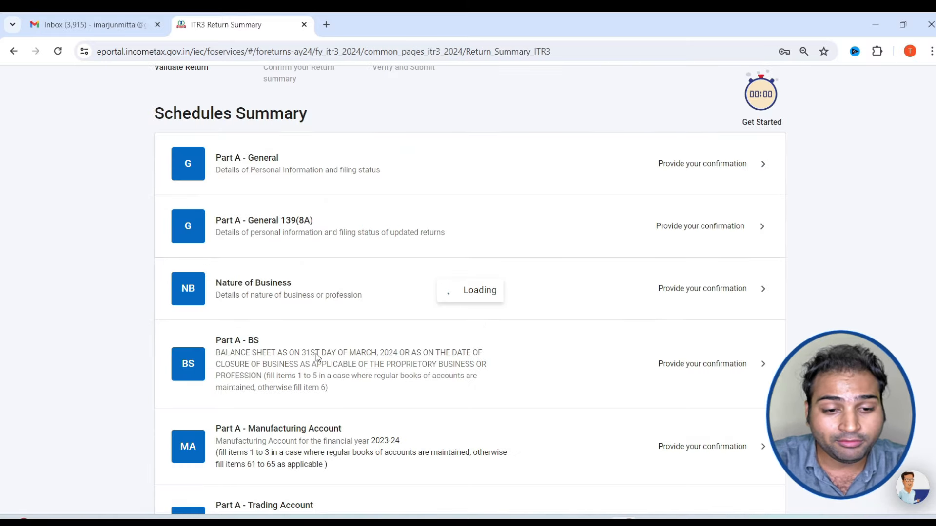
scroll(316, 355, "down", 12)
scroll(343, 389, "down", 5)
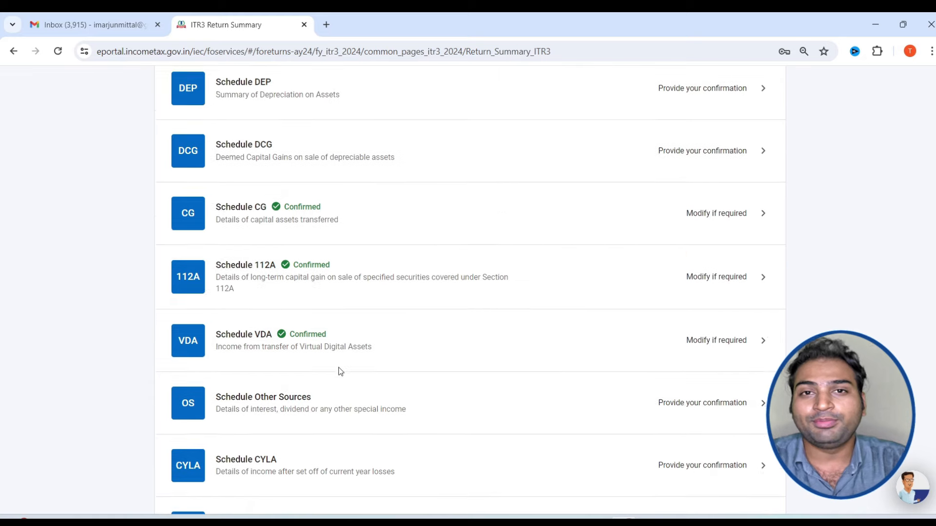
left_click(340, 372)
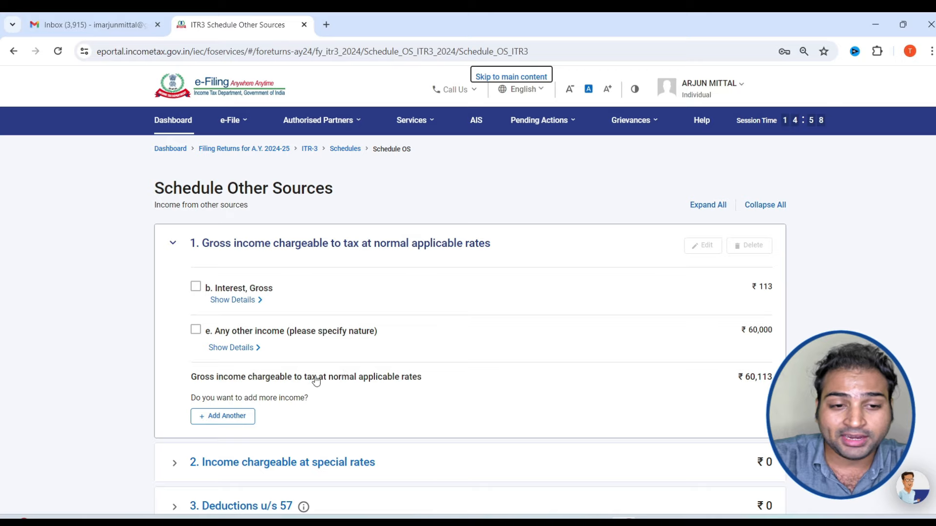
scroll(77, 229, "down", 4)
scroll(77, 230, "up", 3)
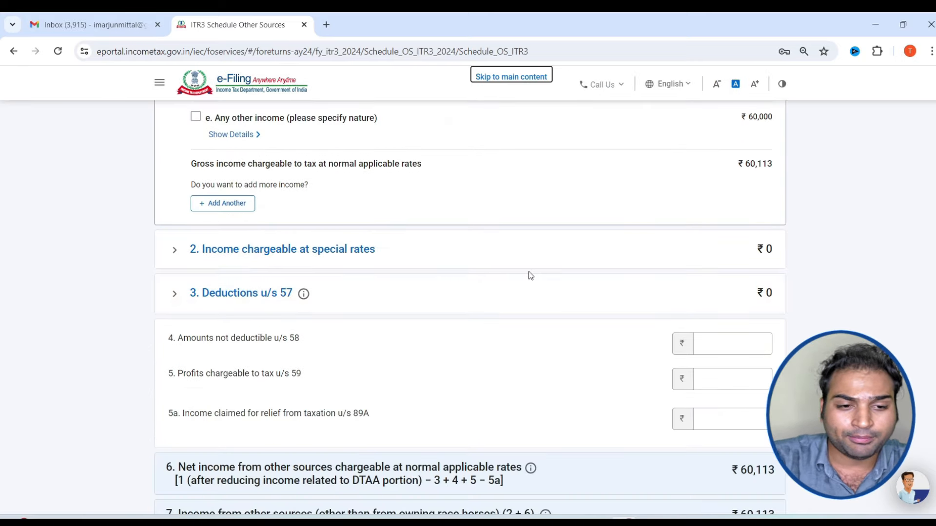
scroll(507, 278, "down", 5)
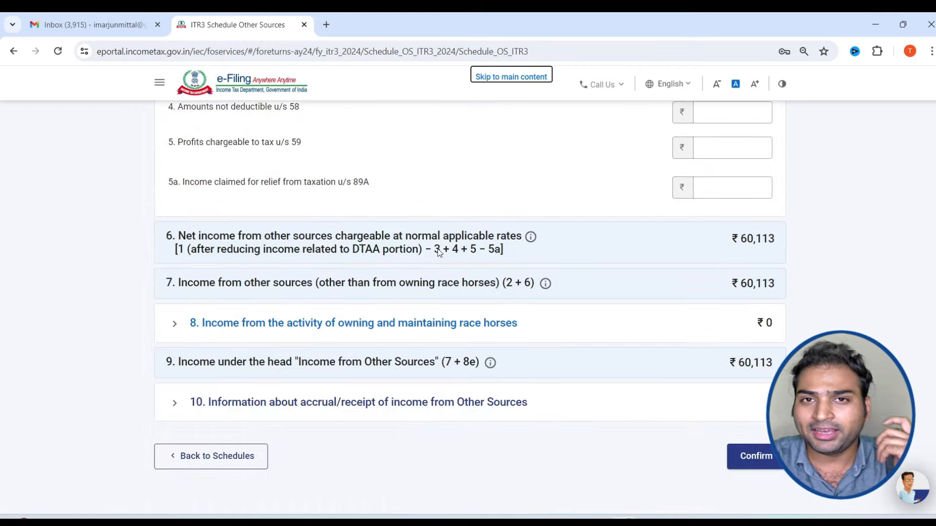
scroll(438, 254, "up", 6)
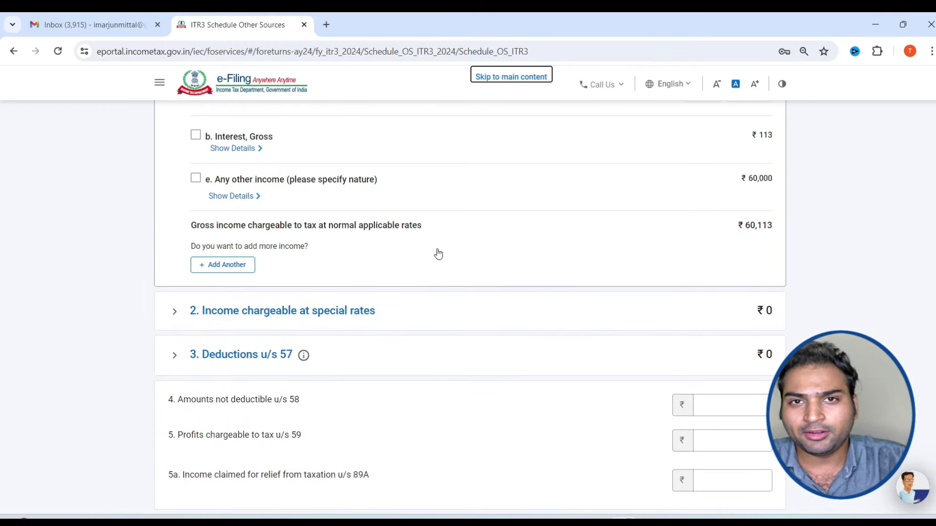
left_click(416, 320)
Start adding special-rate income, browse the Nature of income options, then cancel without adding any
left_click(231, 193)
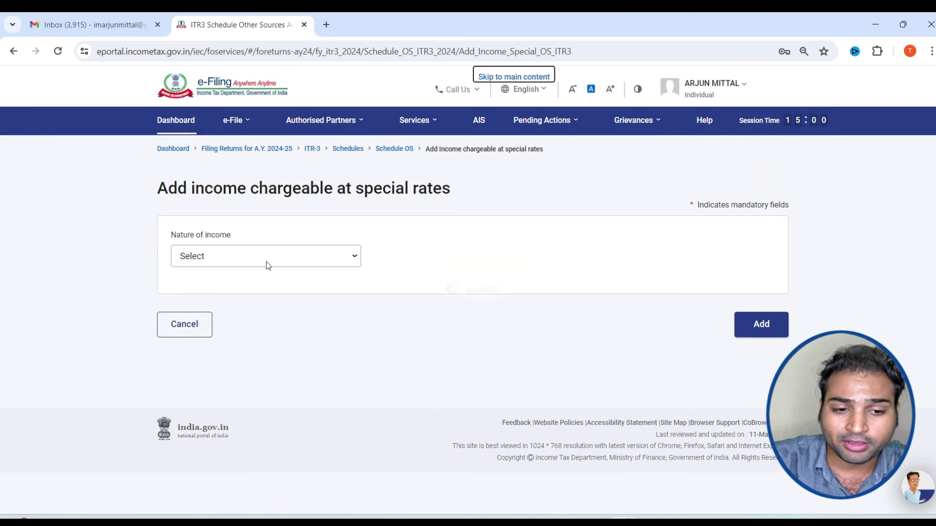
left_click(264, 259)
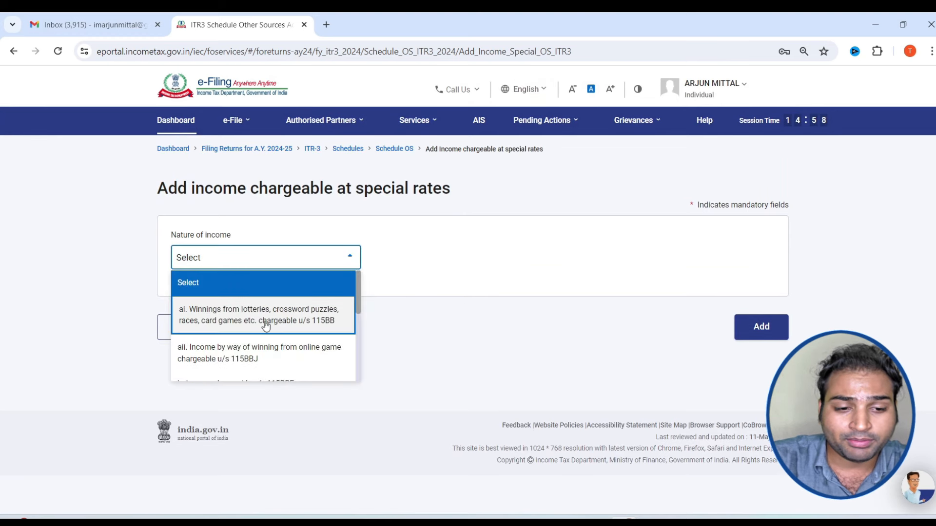
scroll(262, 352, "down", 3)
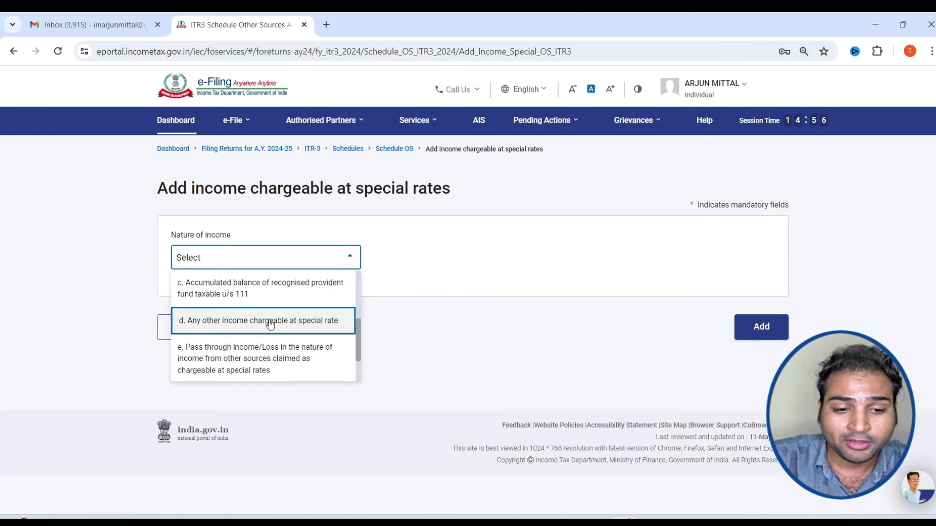
scroll(273, 329, "down", 1)
scroll(258, 332, "up", 5)
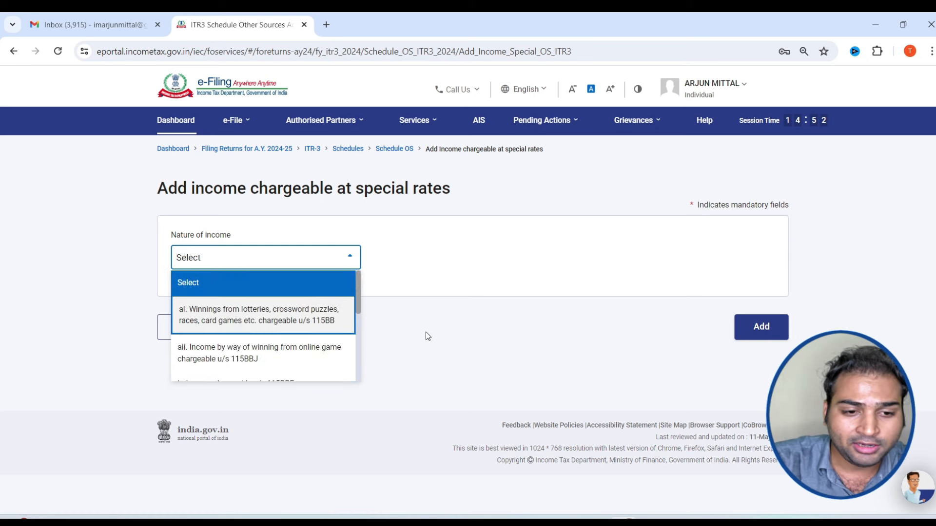
scroll(286, 324, "down", 4)
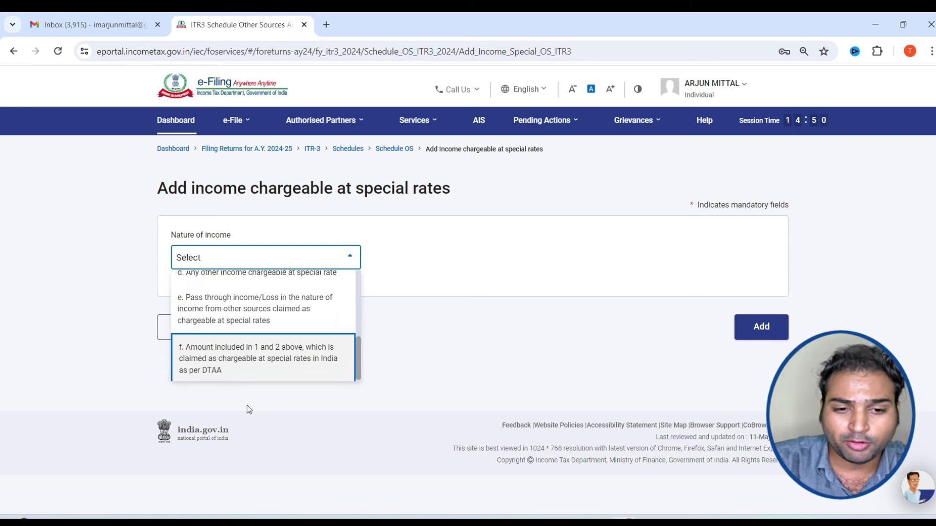
left_click(184, 330)
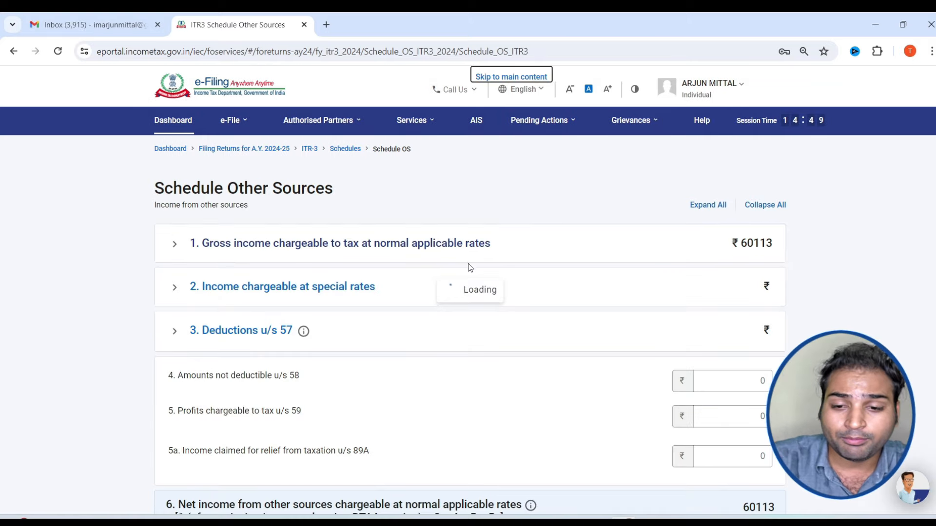
Expand the race horse income and accrual/receipt of income sections to review them
scroll(420, 335, "down", 3)
scroll(419, 334, "down", 7)
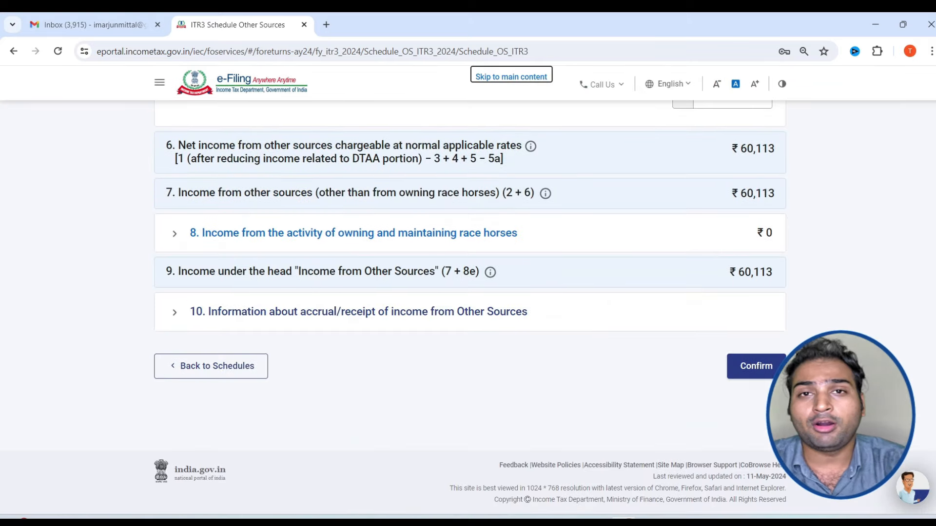
left_click(754, 369)
left_click(633, 382)
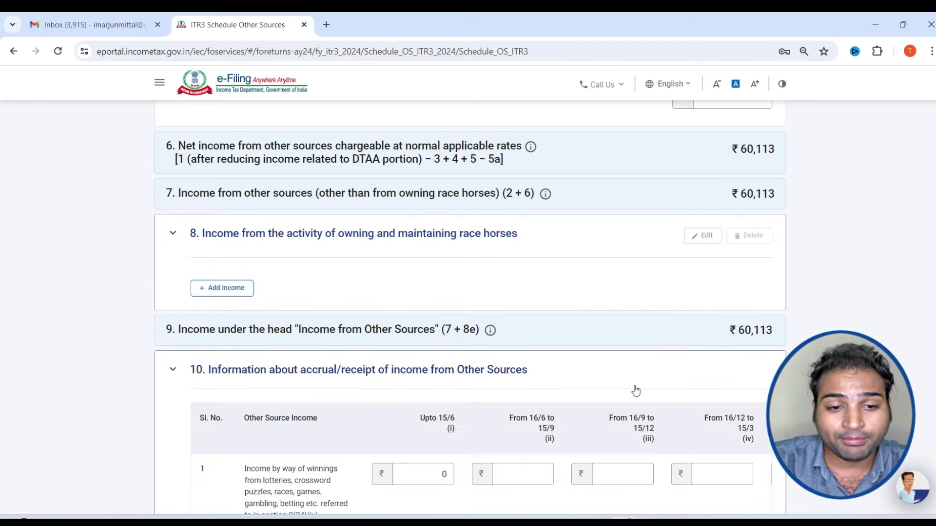
scroll(568, 363, "down", 4)
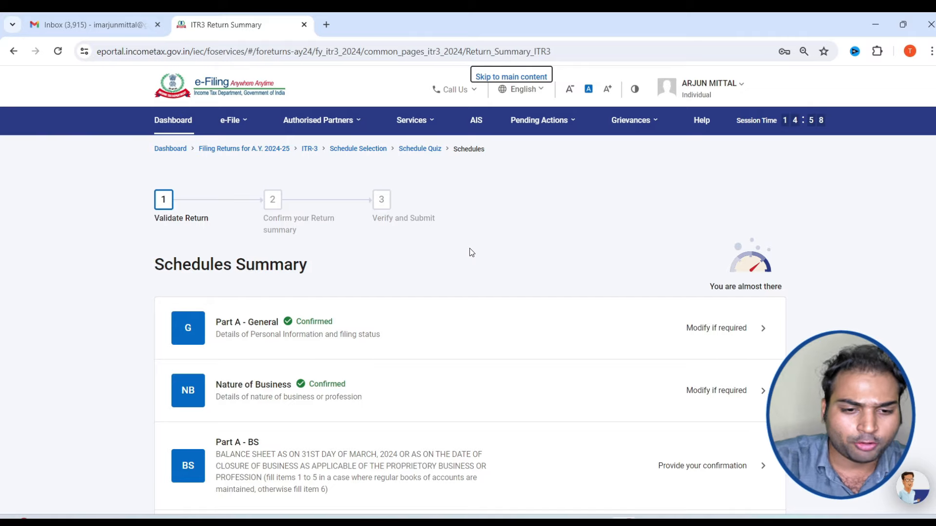
Scroll down the Schedules Summary and open the Schedule BFLA row
scroll(468, 251, "down", 12)
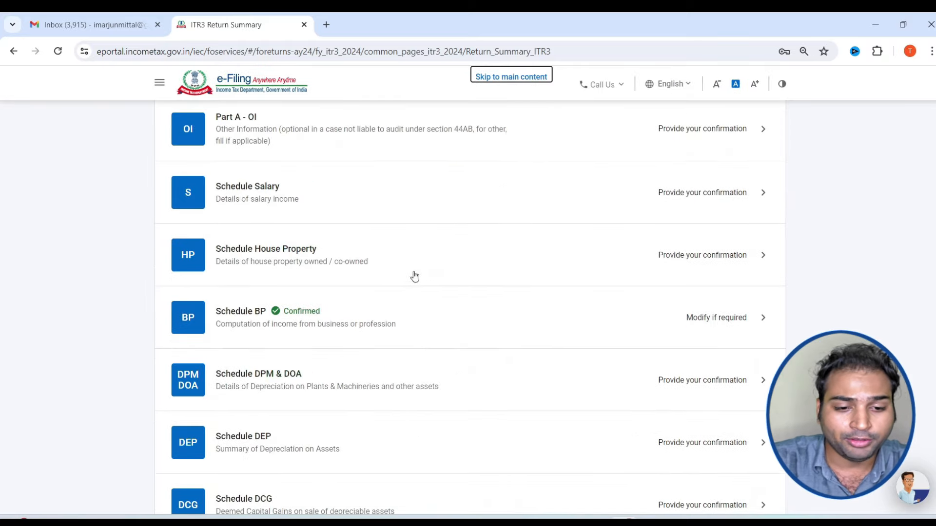
scroll(349, 255, "down", 10)
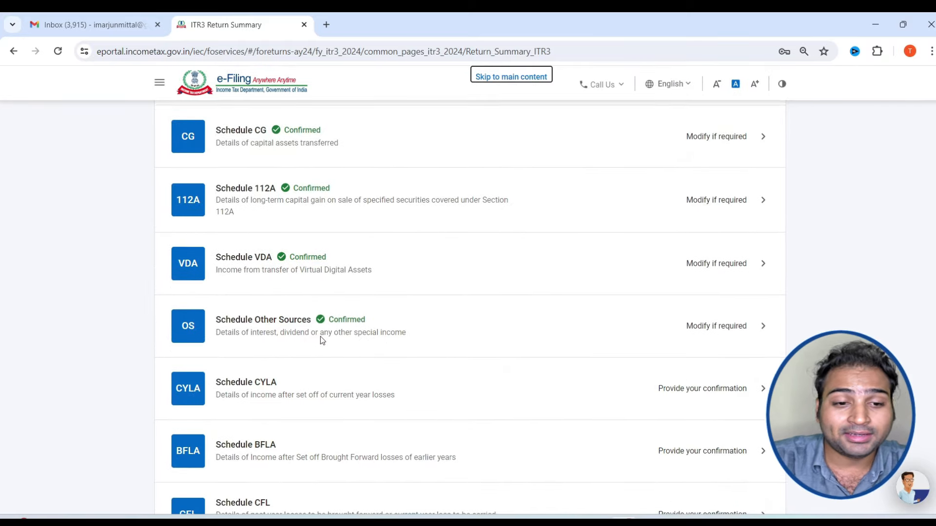
scroll(405, 273, "down", 1)
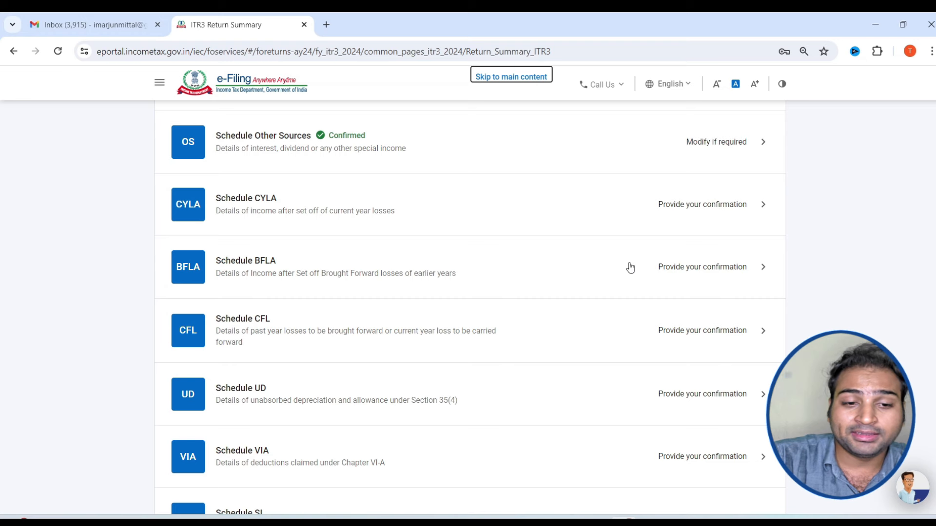
scroll(309, 271, "down", 1)
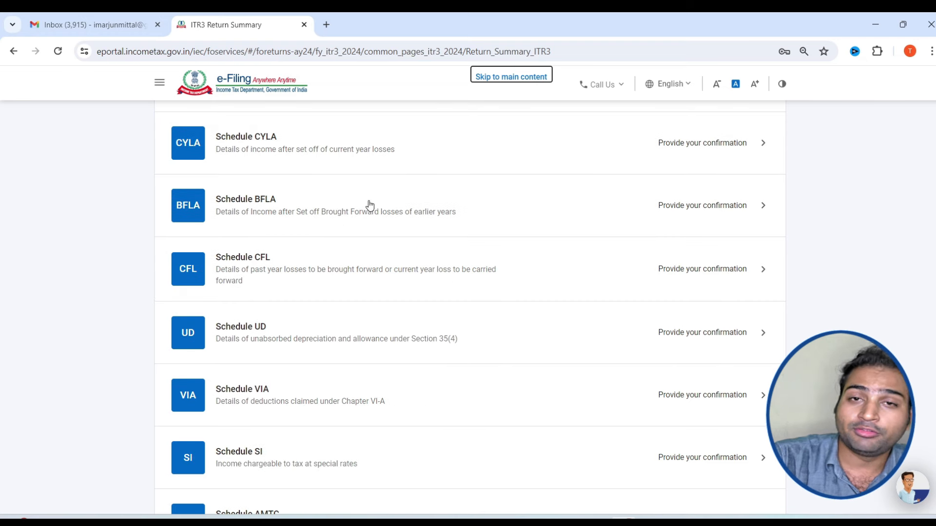
left_click(474, 207)
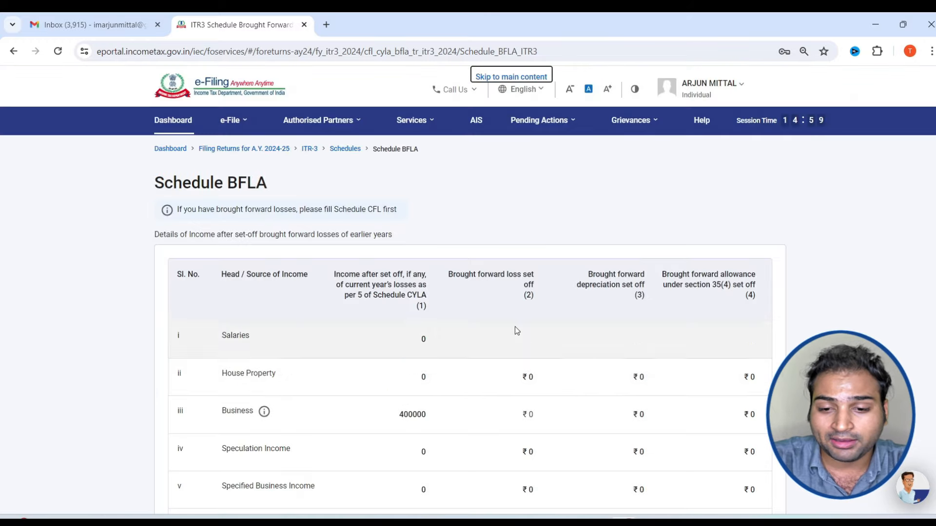
Leave Schedule BFLA and scroll the Schedules Summary to the unconfirmed schedules
scroll(513, 323, "down", 6)
scroll(442, 320, "down", 10)
left_click(731, 369)
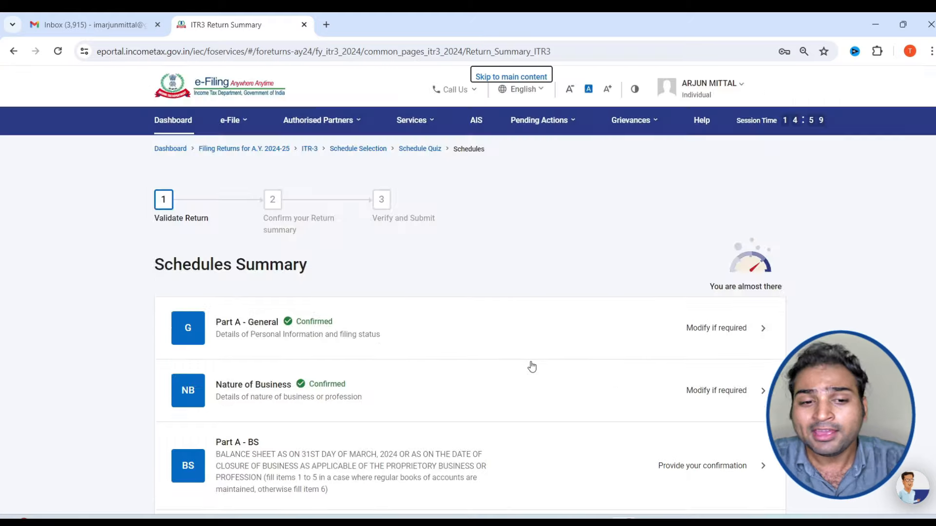
scroll(531, 368, "down", 12)
scroll(529, 375, "down", 7)
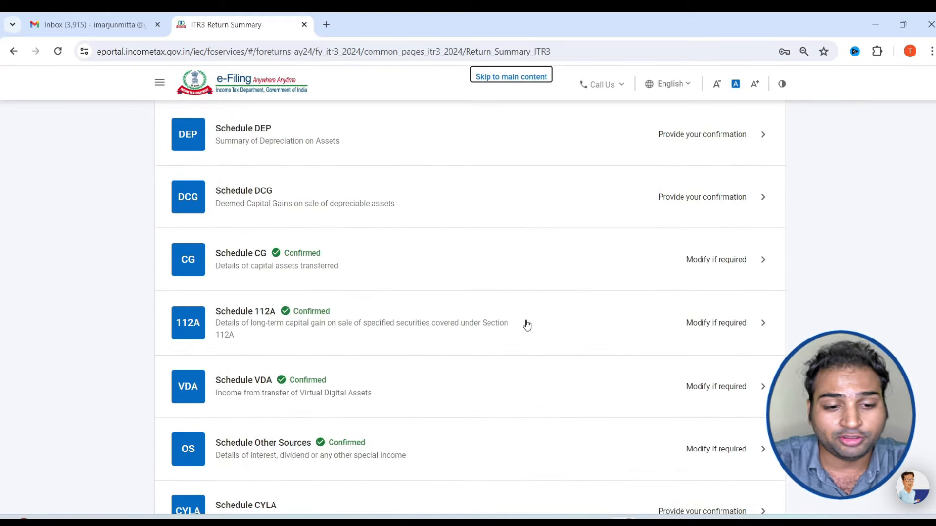
scroll(525, 326, "down", 9)
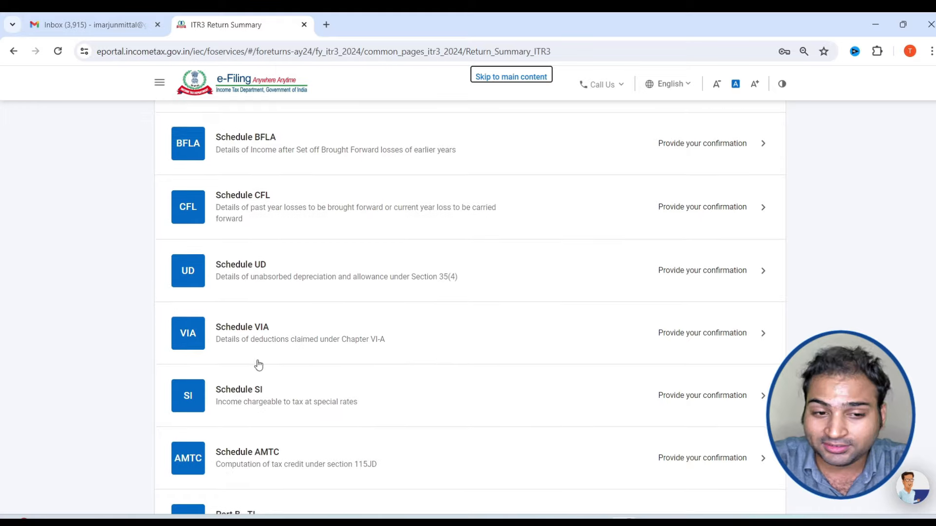
scroll(476, 321, "down", 1)
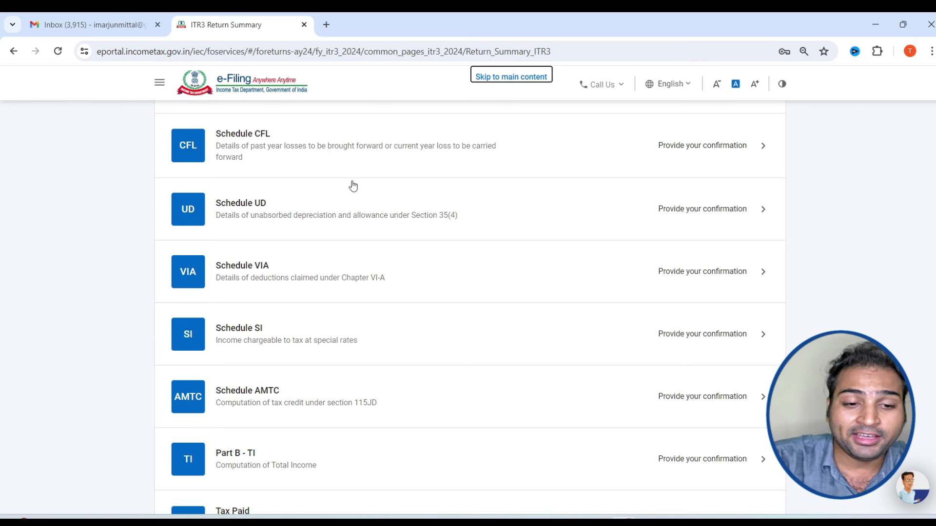
Review the Schedule VIA deductions page, then move on to the Part B - TI computation
left_click(415, 272)
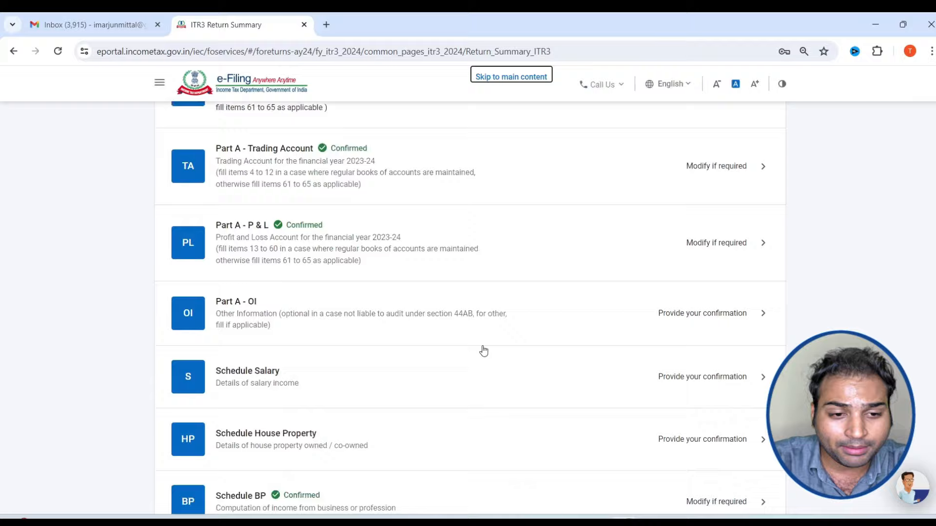
scroll(483, 349, "down", 20)
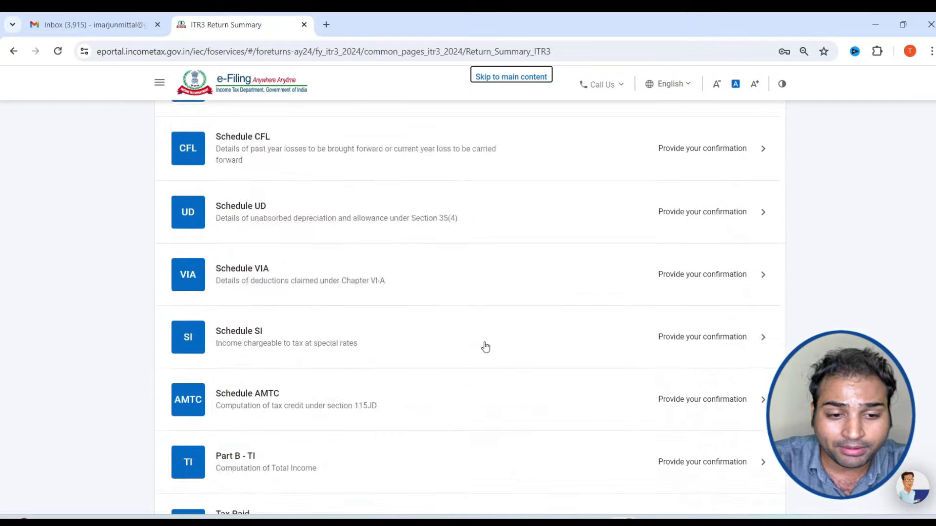
scroll(346, 309, "up", 4)
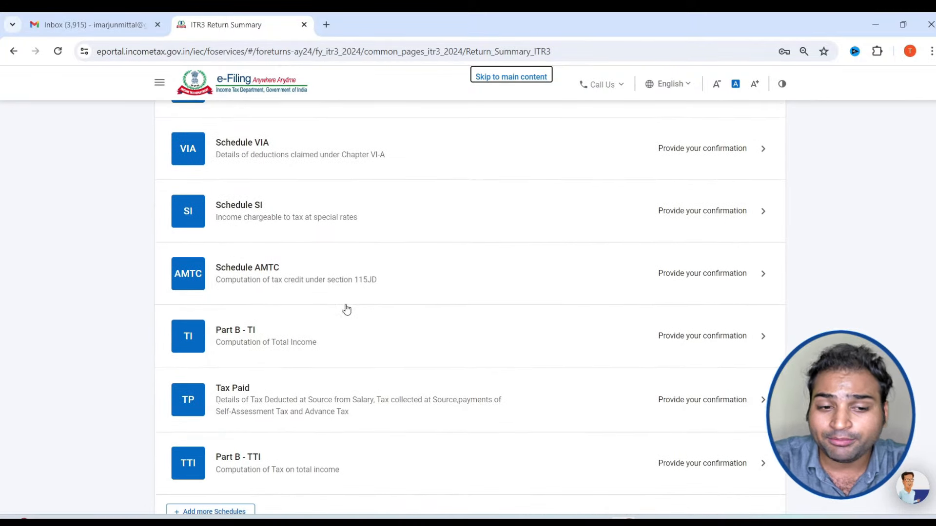
left_click(385, 337)
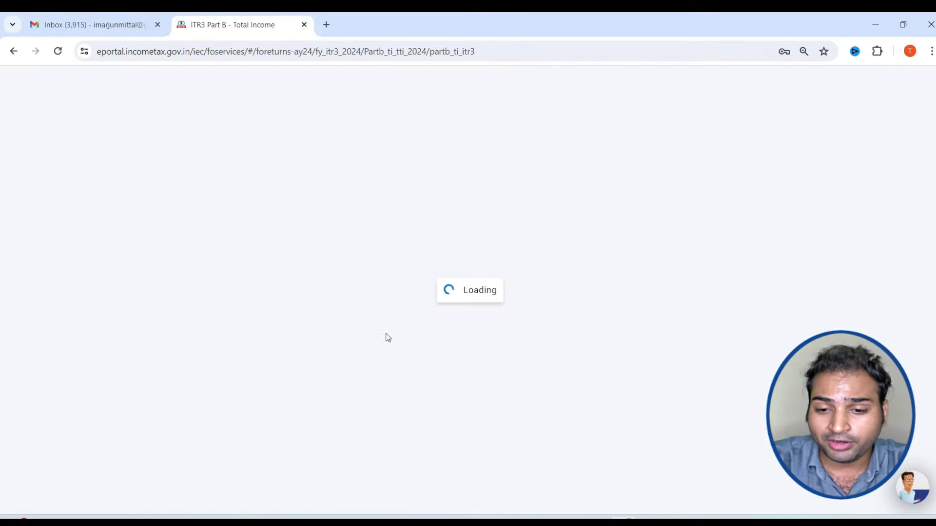
Review the Part B - TI income items, highlighting the other-sources income of 60,113
scroll(389, 337, "down", 6)
scroll(389, 338, "down", 7)
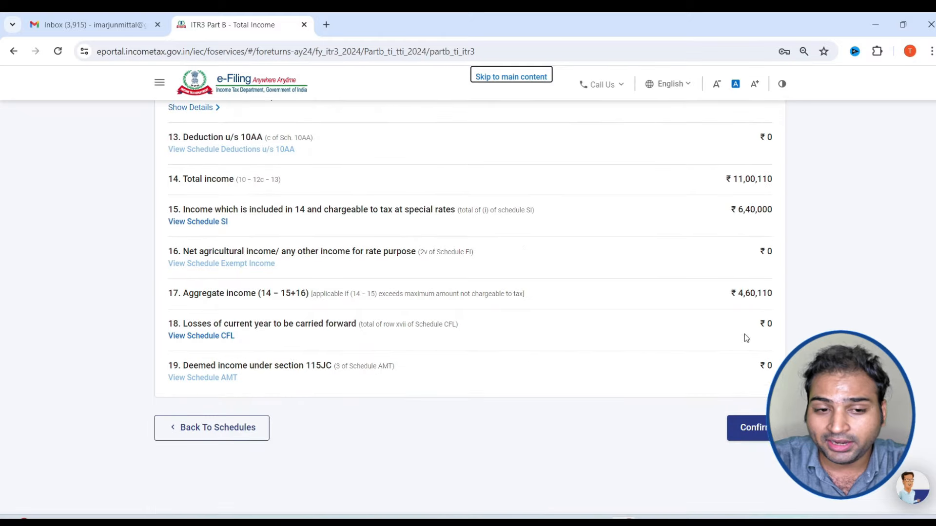
left_click_drag(773, 294, 708, 291)
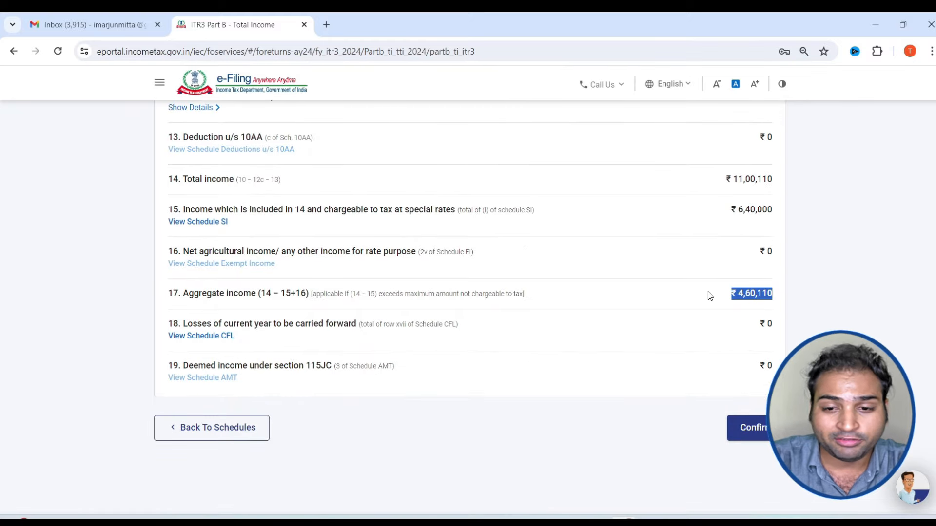
scroll(708, 349, "up", 3)
scroll(708, 349, "up", 4)
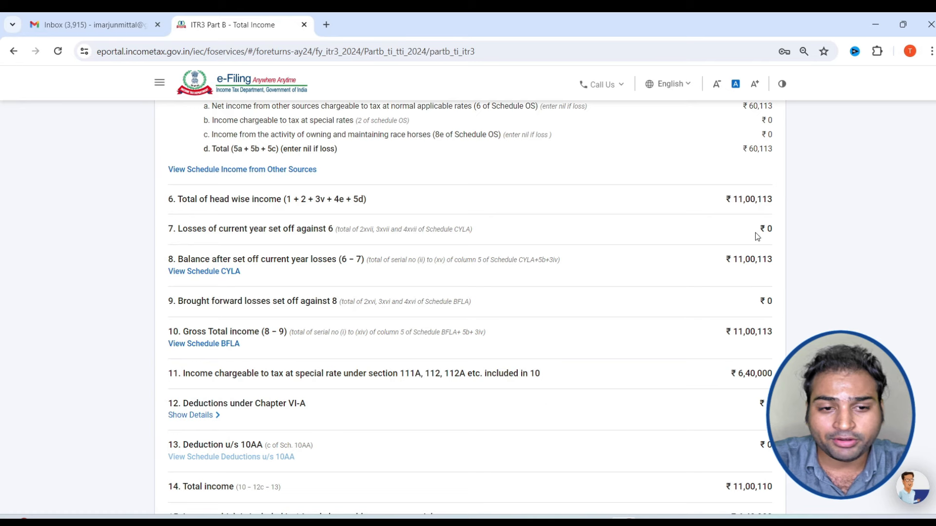
scroll(741, 189, "up", 4)
left_click_drag(217, 172, 291, 173)
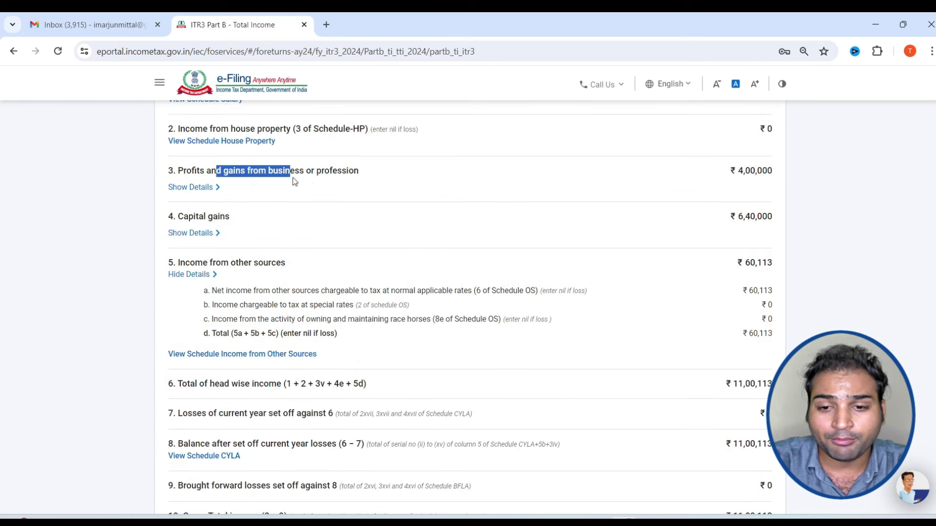
scroll(292, 180, "up", 3)
scroll(324, 303, "down", 3)
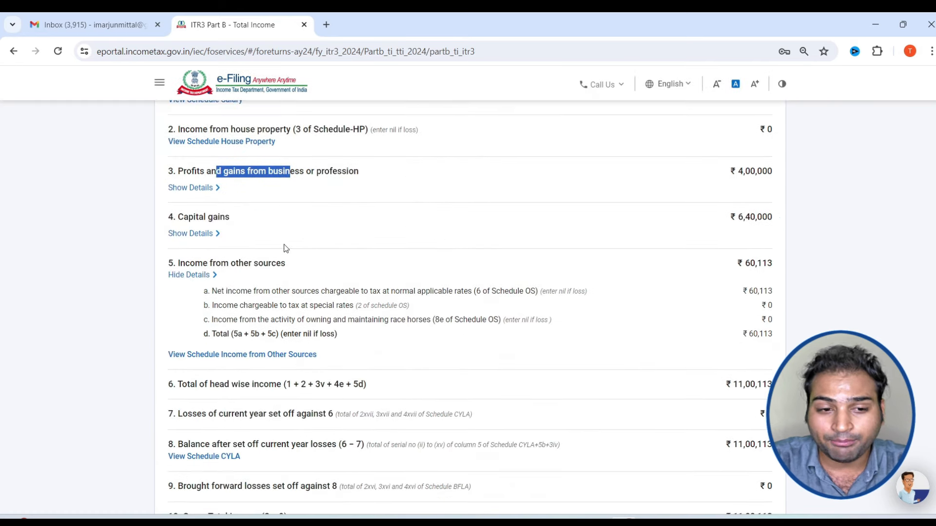
left_click_drag(169, 217, 270, 224)
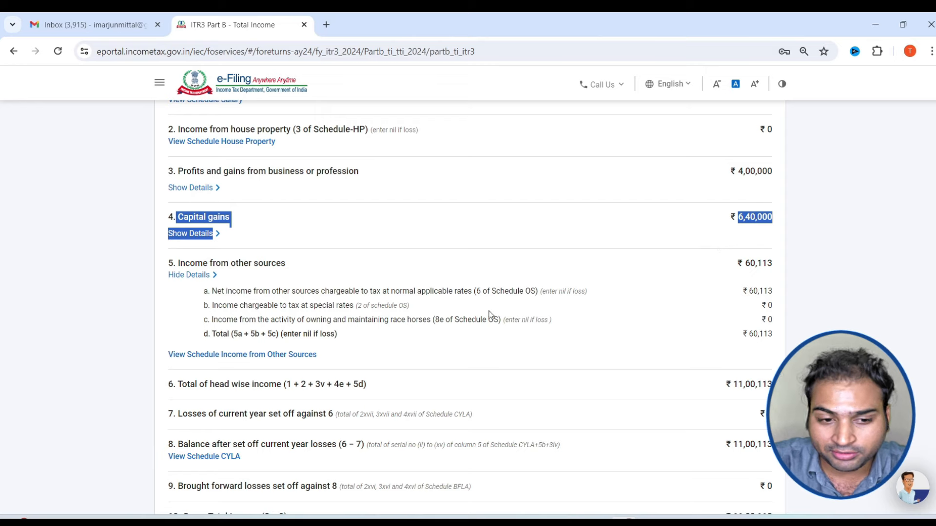
double_click(757, 263)
Check the totals and confirm Part B - TI with aggregate income ₹4,60,110
scroll(488, 293, "down", 2)
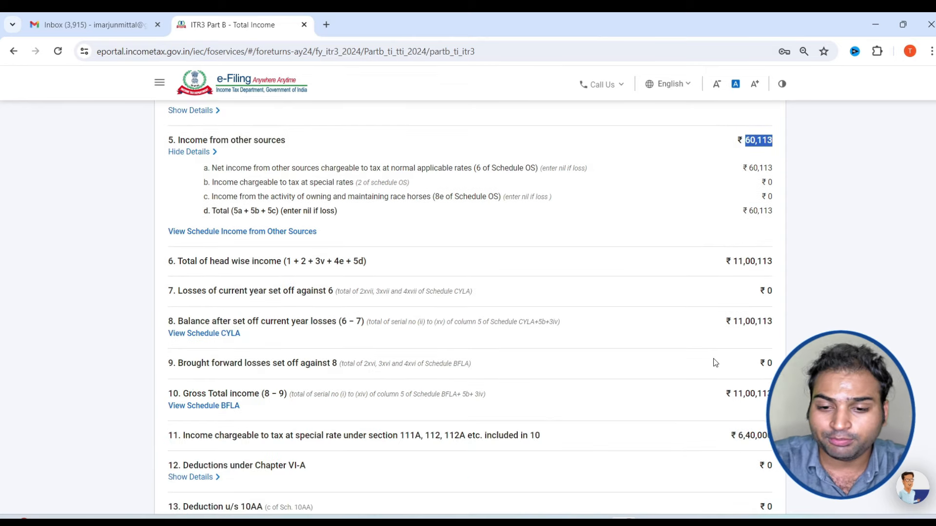
scroll(715, 363, "down", 3)
scroll(749, 413, "down", 6)
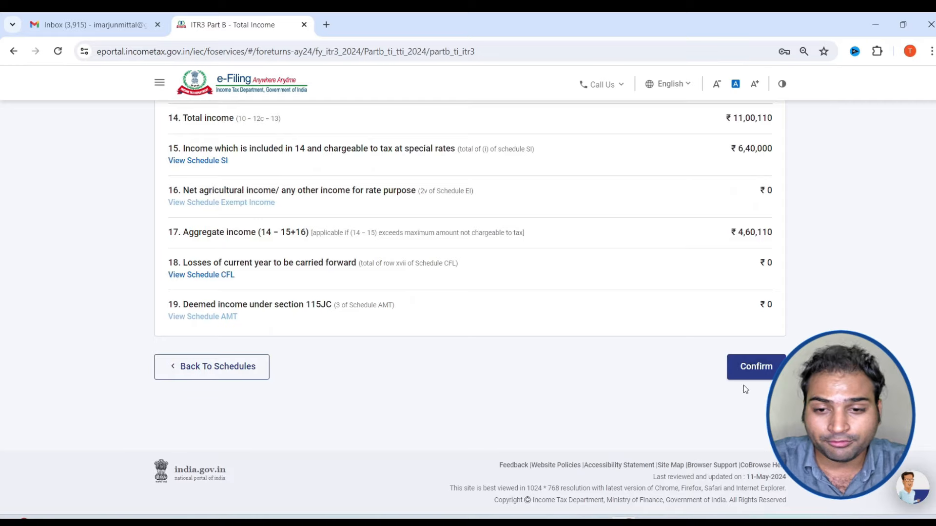
left_click(752, 374)
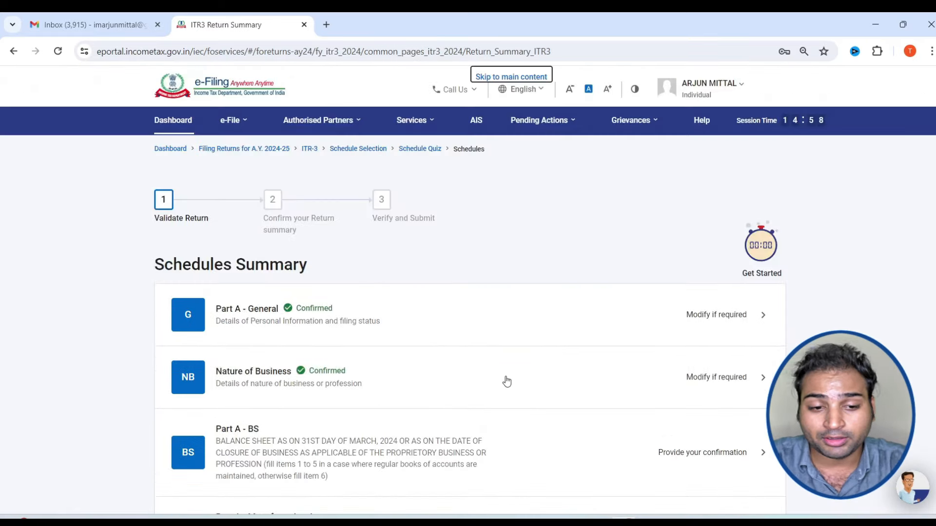
Open the Tax Paid schedule and confirm total TDS paid of ₹5,889
scroll(504, 382, "down", 13)
scroll(507, 382, "down", 20)
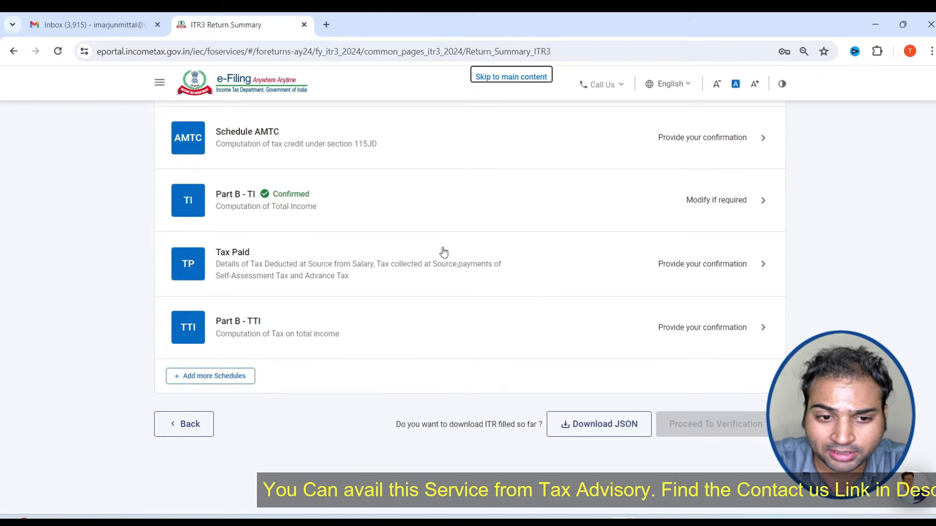
left_click(444, 252)
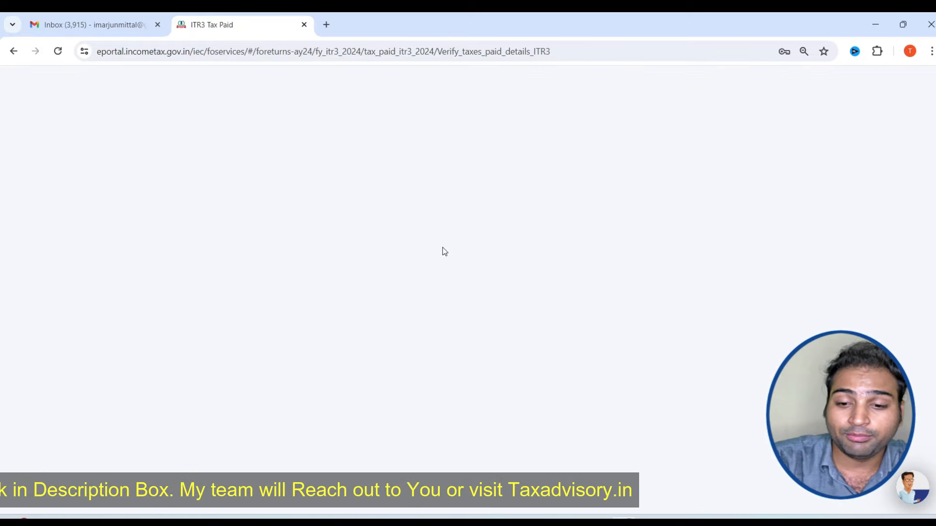
scroll(723, 317, "down", 8)
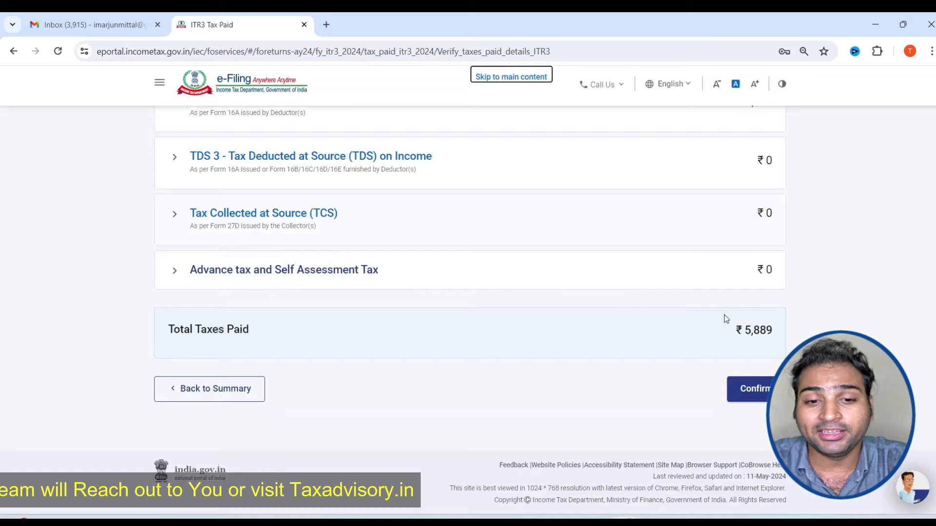
left_click(751, 390)
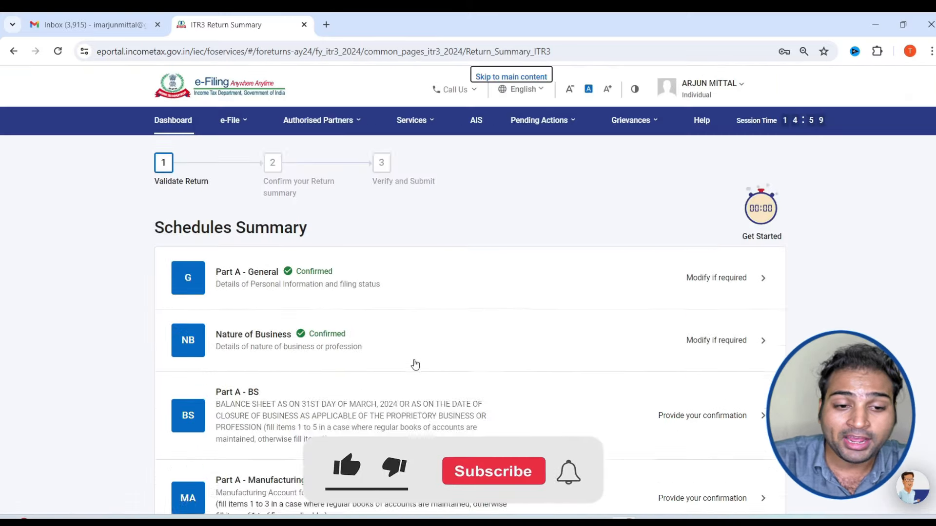
Scroll the Schedules Summary and open the Part B - TTI tax computation
scroll(417, 362, "down", 15)
scroll(419, 360, "down", 10)
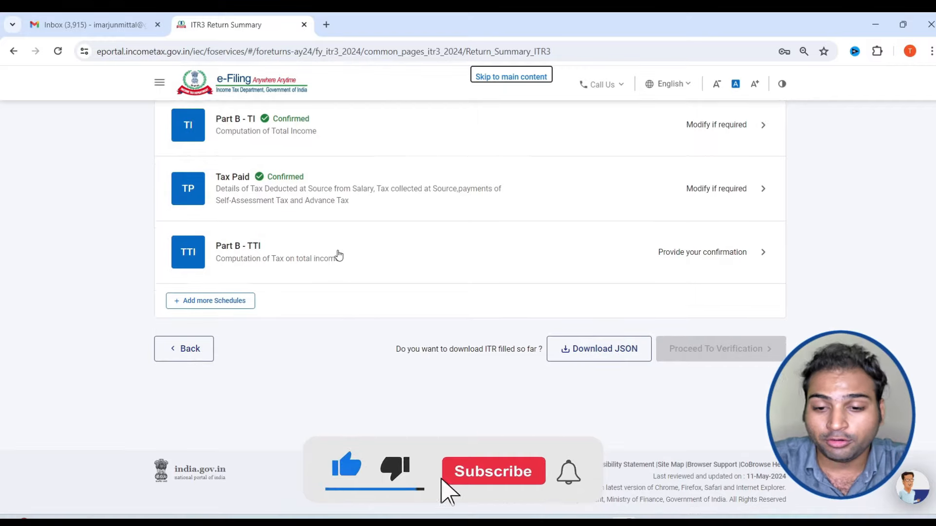
left_click(336, 254)
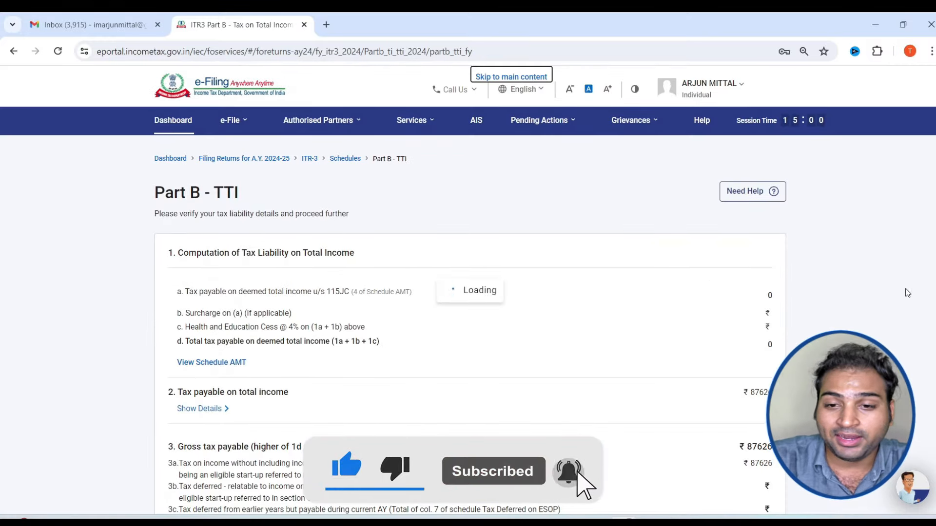
Review the Part B - TTI tax liability sections and highlight the ₹87,160 amount payable
scroll(698, 339, "down", 6)
scroll(699, 339, "up", 3)
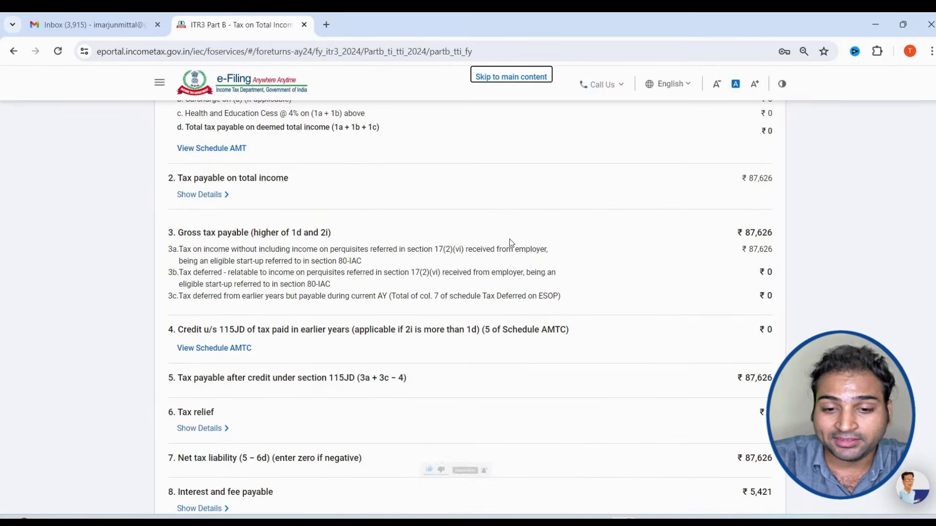
scroll(706, 300, "down", 5)
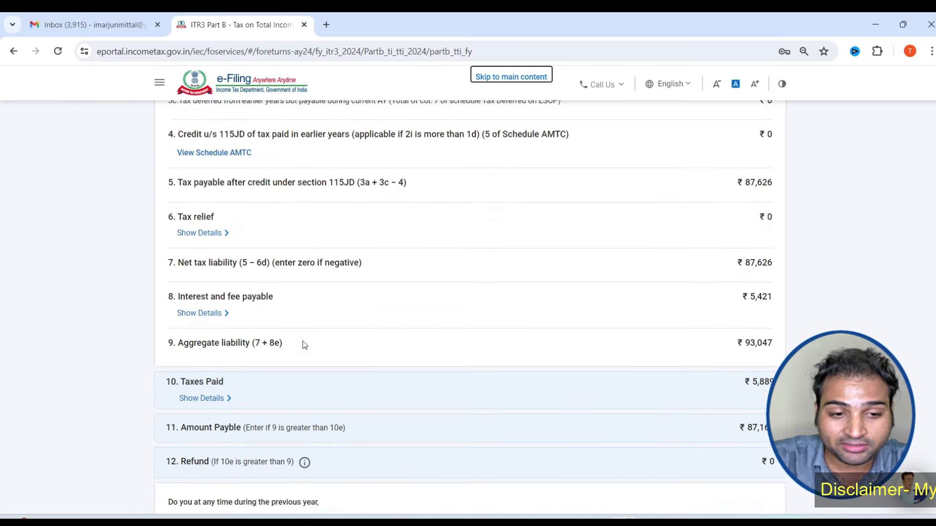
scroll(466, 344, "up", 5)
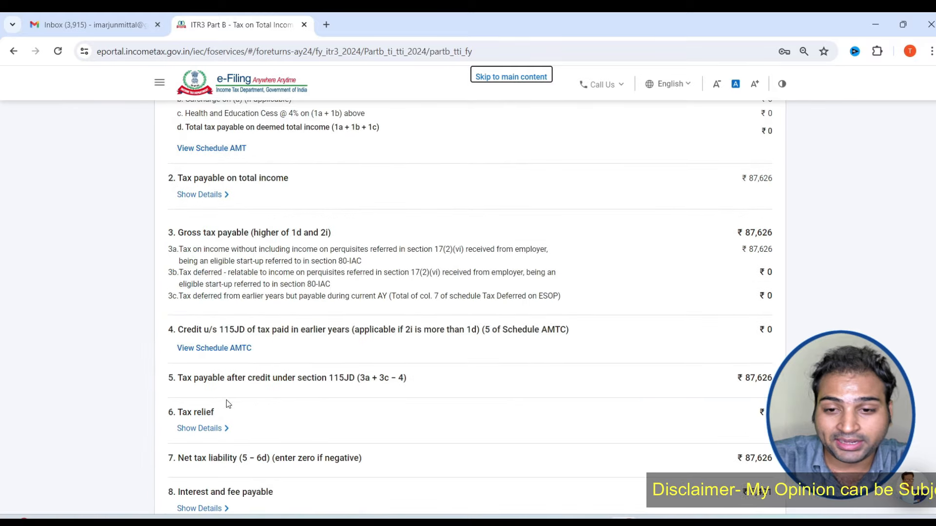
scroll(204, 298, "down", 4)
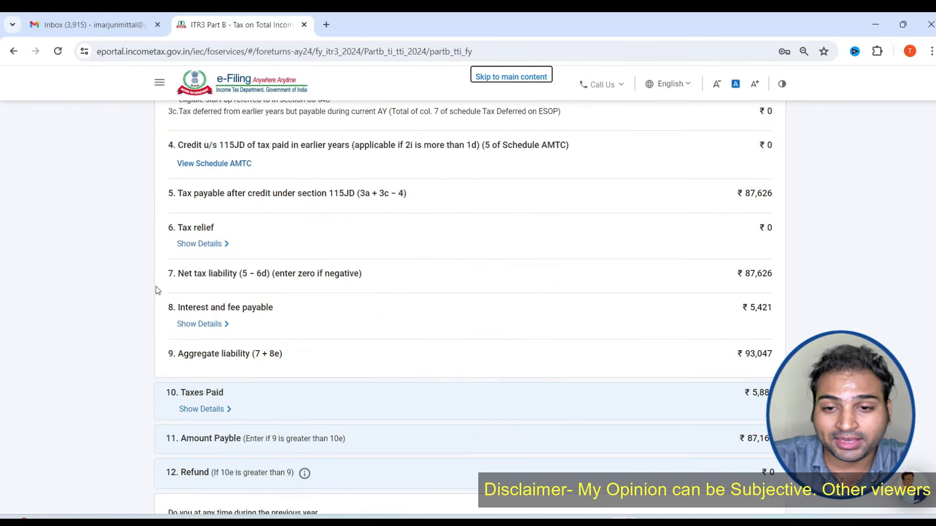
scroll(212, 278, "up", 1)
scroll(614, 225, "up", 3)
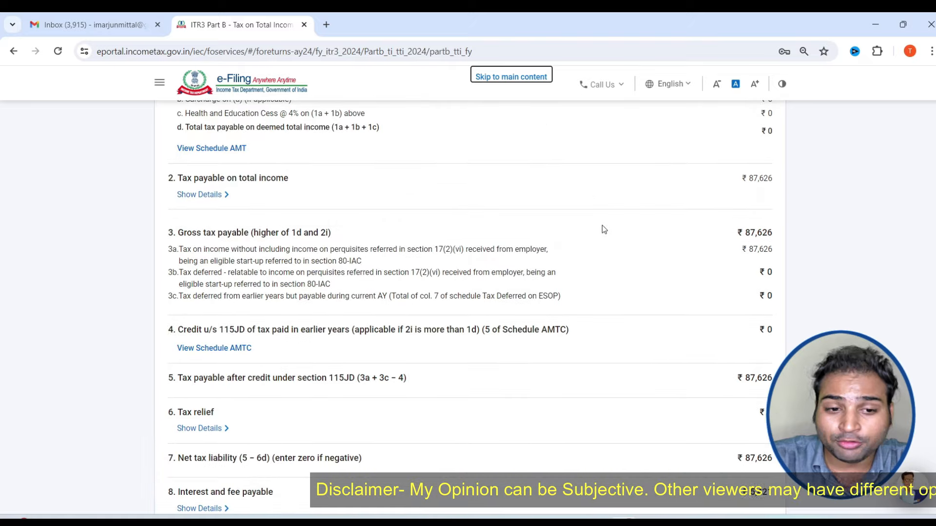
left_click_drag(220, 252, 352, 258)
left_click(404, 253)
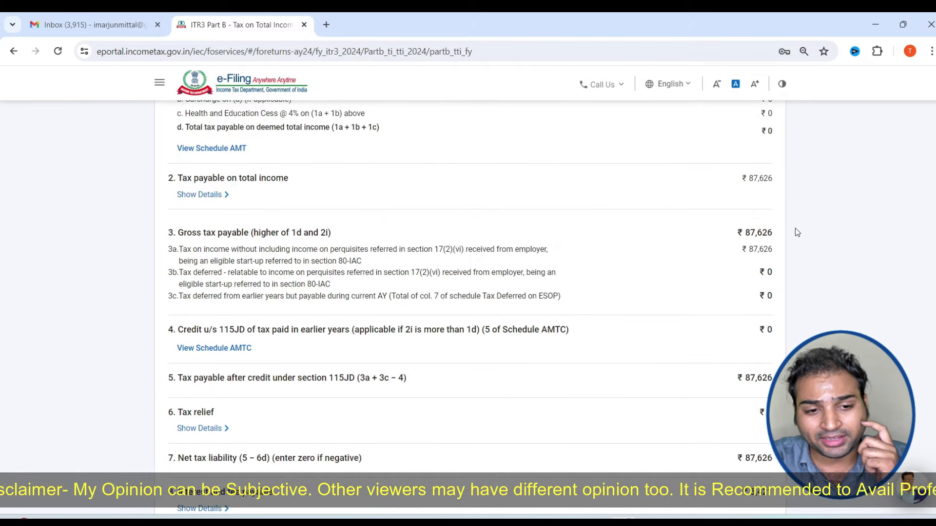
scroll(780, 273, "down", 5)
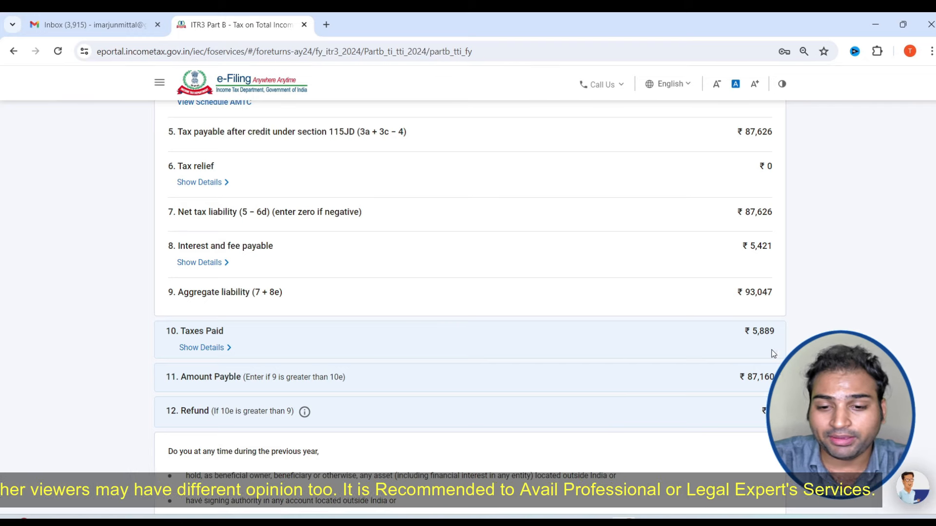
left_click_drag(746, 378, 780, 378)
scroll(755, 370, "down", 4)
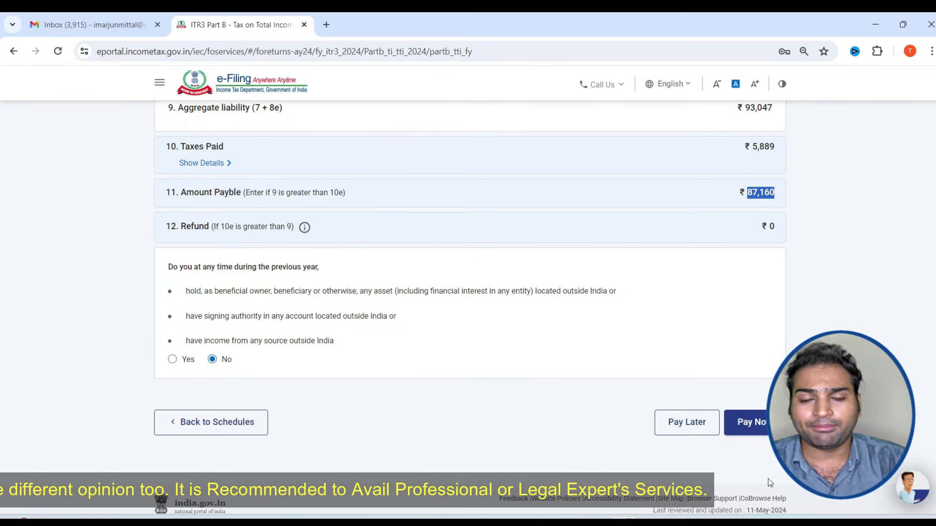